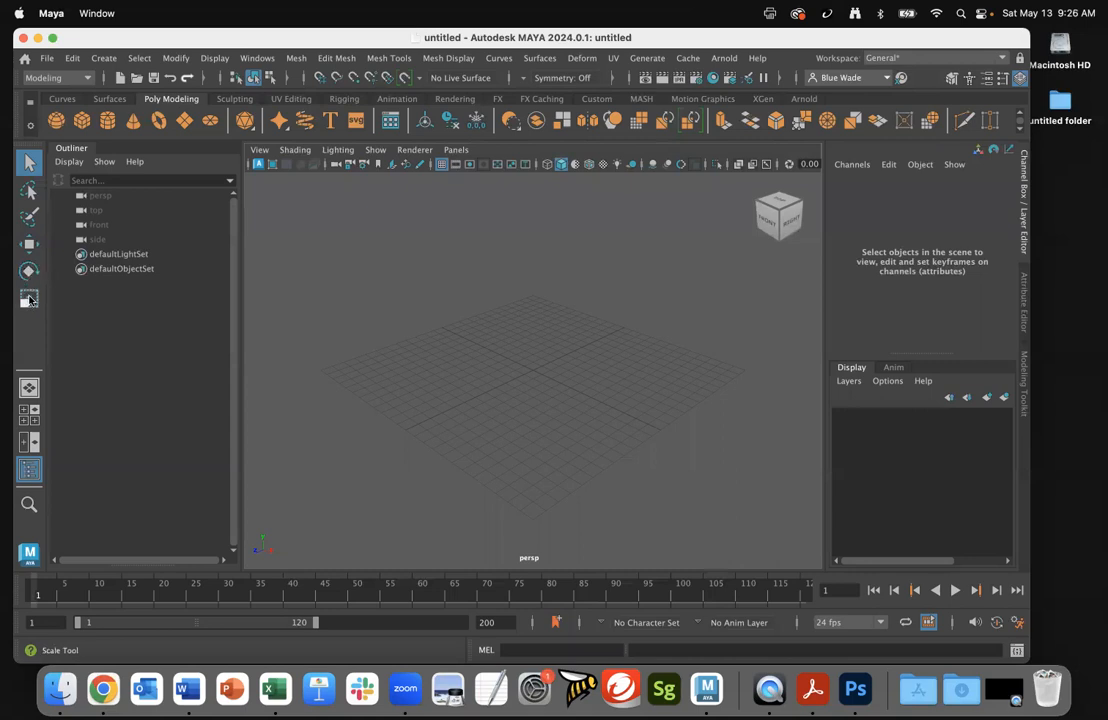
# Step: Move the application window slightly lower on the desktop
pyautogui.click(90, 78)
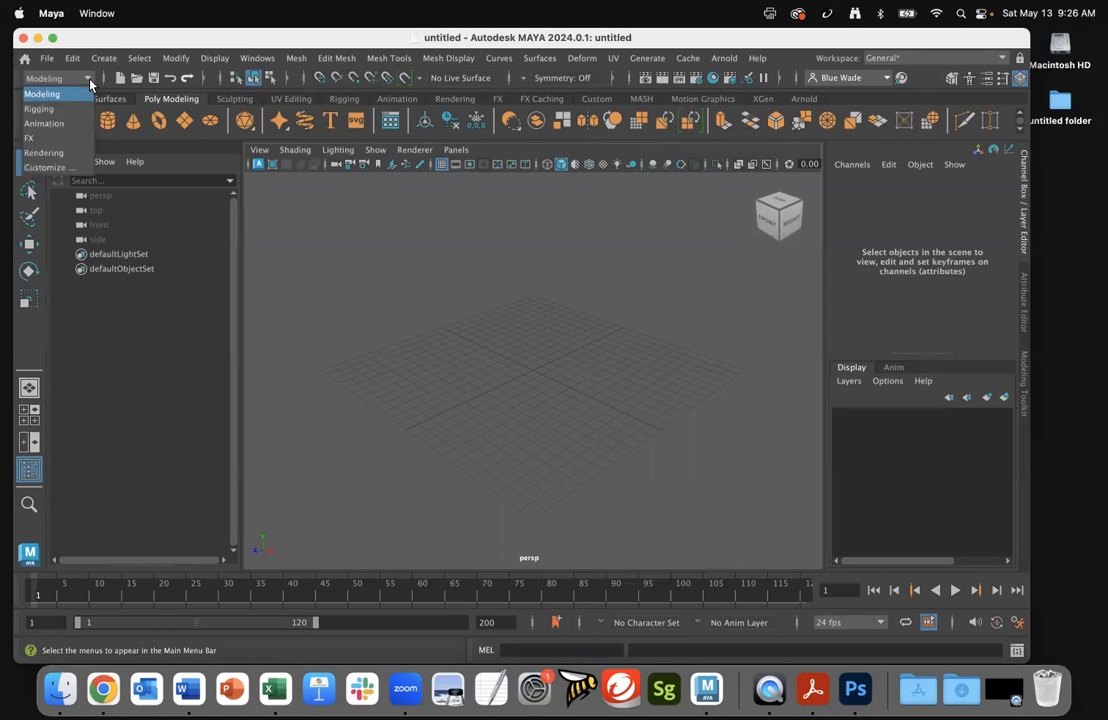
pyautogui.click(90, 80)
pyautogui.moveTo(113, 39); pyautogui.dragTo(120, 81)
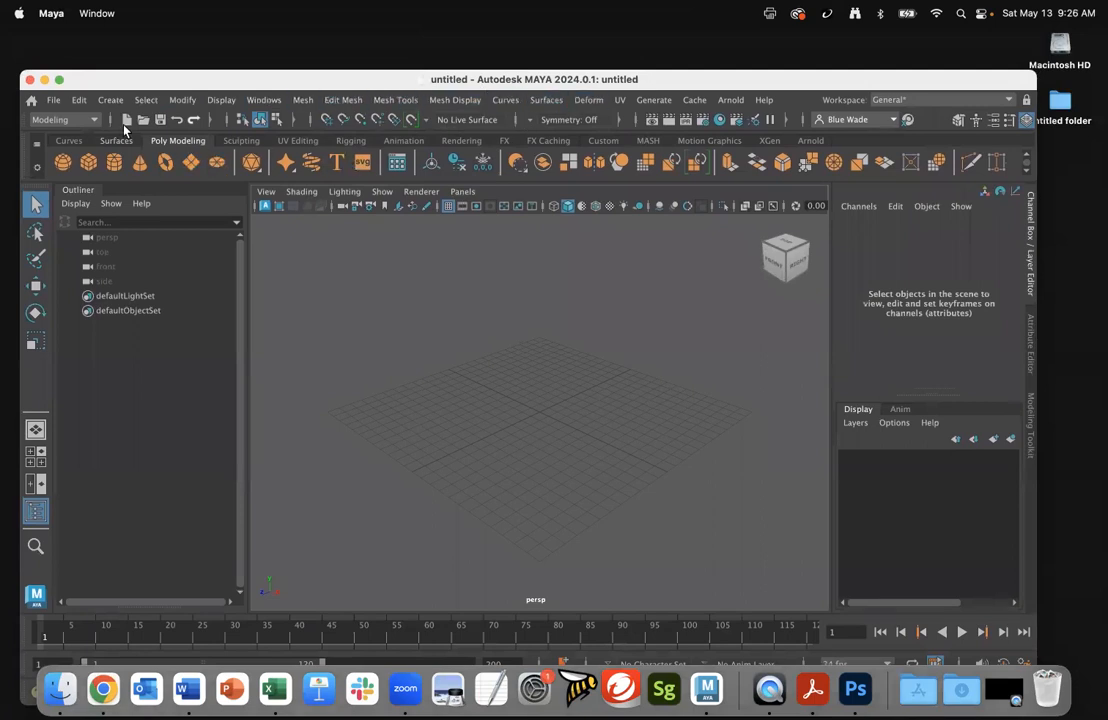
# Step: Switch the menu set to Rigging and back to Modeling
pyautogui.click(93, 121)
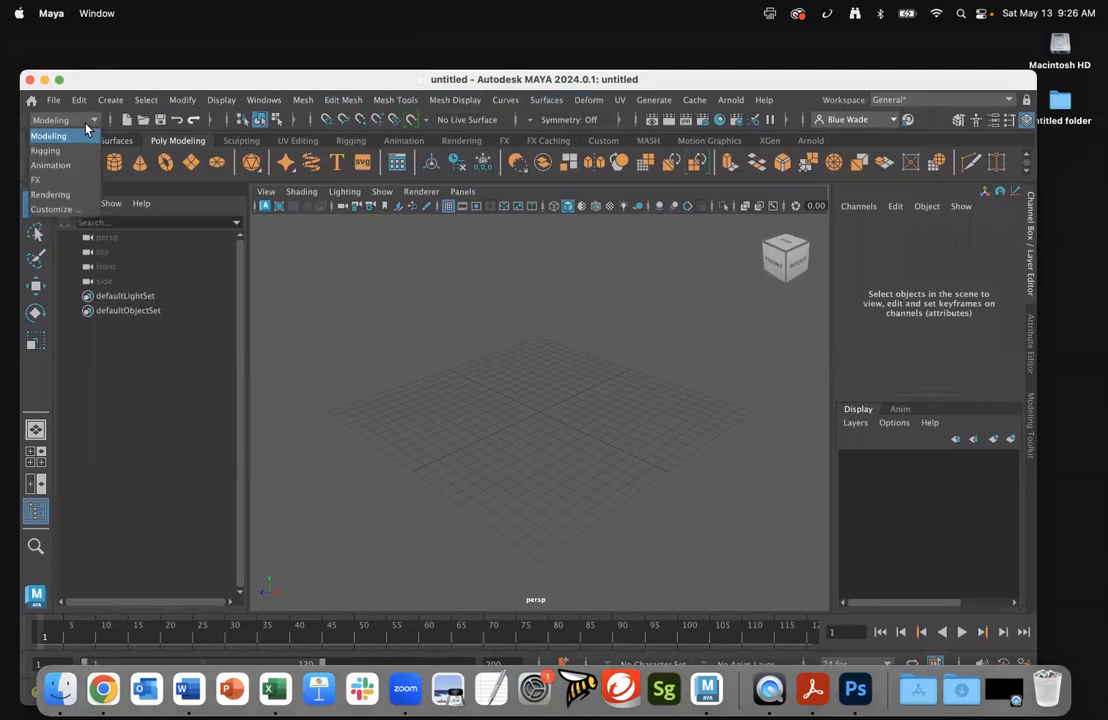
pyautogui.click(73, 150)
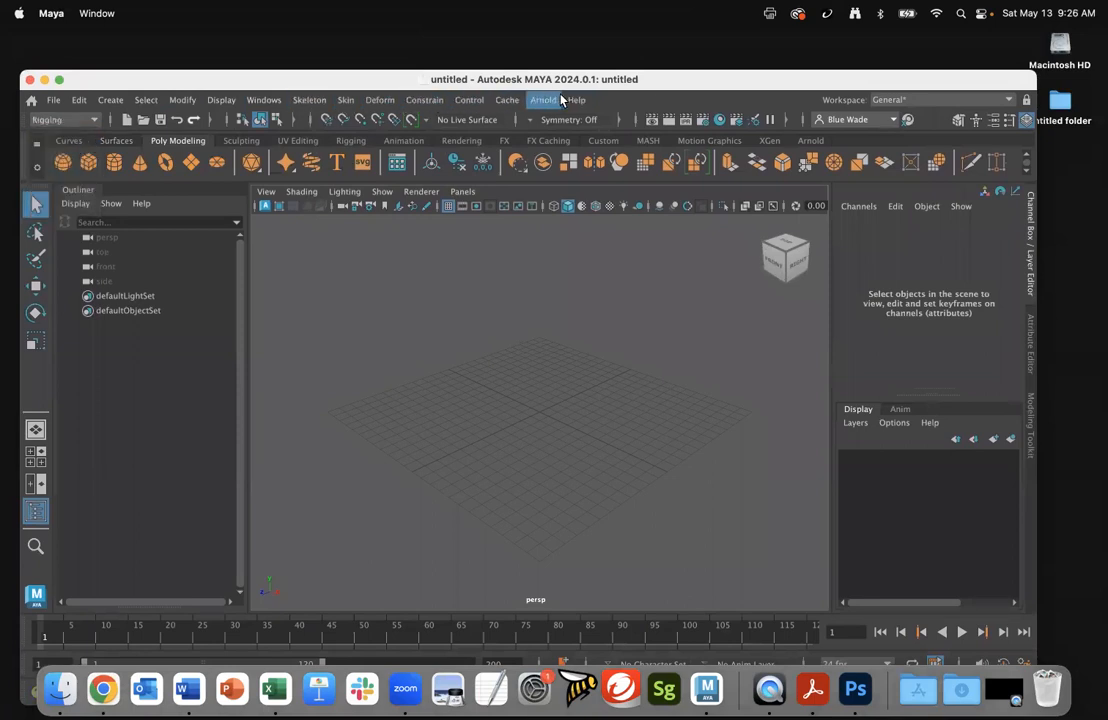
pyautogui.click(87, 120)
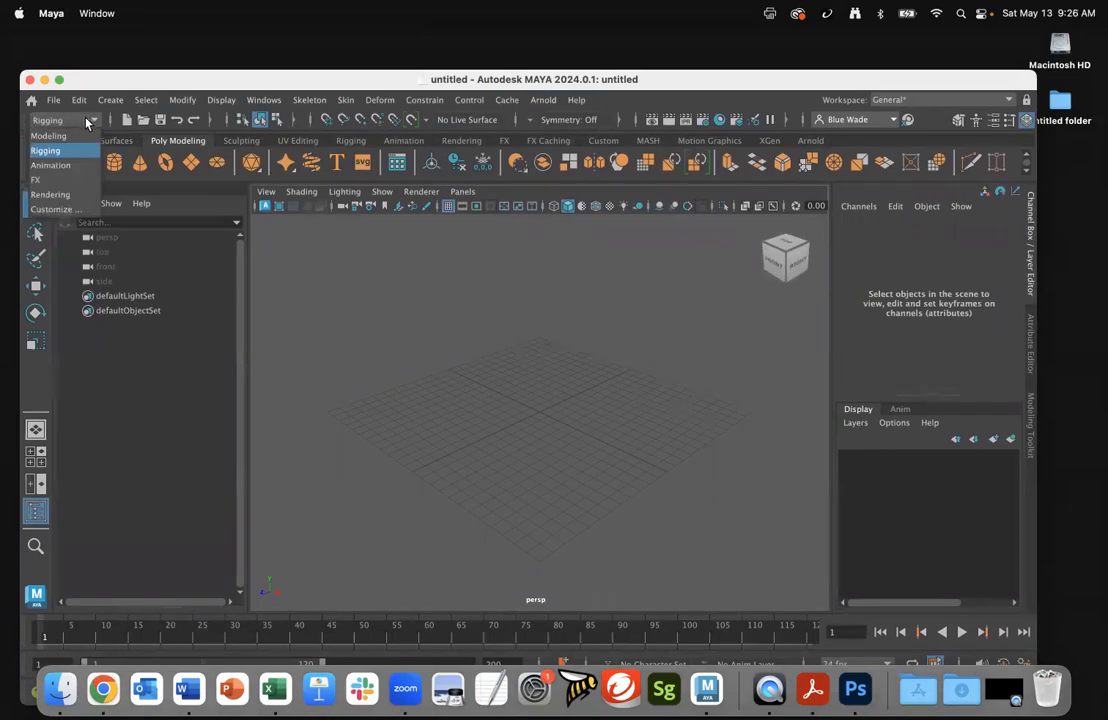
pyautogui.click(72, 135)
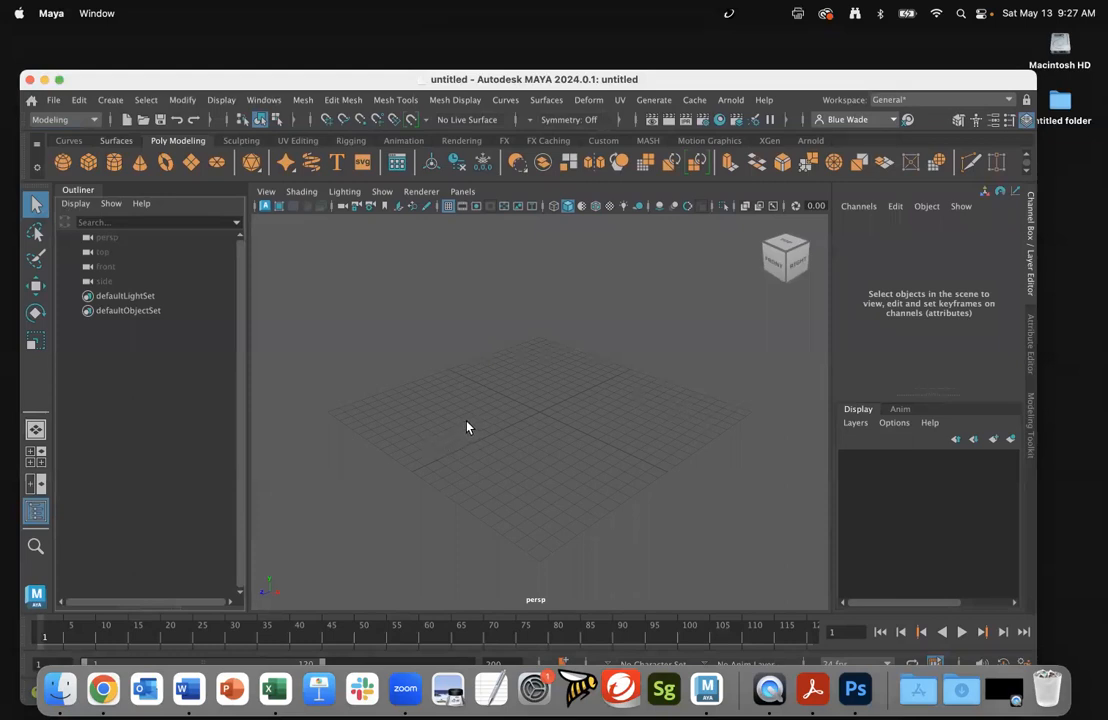
# Step: Change the single perspective viewport to the four-view layout
pyautogui.keyDown('alt'); pyautogui.moveTo(626, 450); pyautogui.dragTo(631, 411, button='middle'); pyautogui.keyUp('alt')
pyautogui.keyDown('alt'); pyautogui.moveTo(632, 427); pyautogui.dragTo(759, 449, button='right'); pyautogui.keyUp('alt')
pyautogui.keyDown('alt'); pyautogui.moveTo(712, 375); pyautogui.dragTo(714, 409, button='middle'); pyautogui.keyUp('alt')
pyautogui.keyDown('alt'); pyautogui.moveTo(714, 411); pyautogui.dragTo(703, 412, button='right'); pyautogui.keyUp('alt')
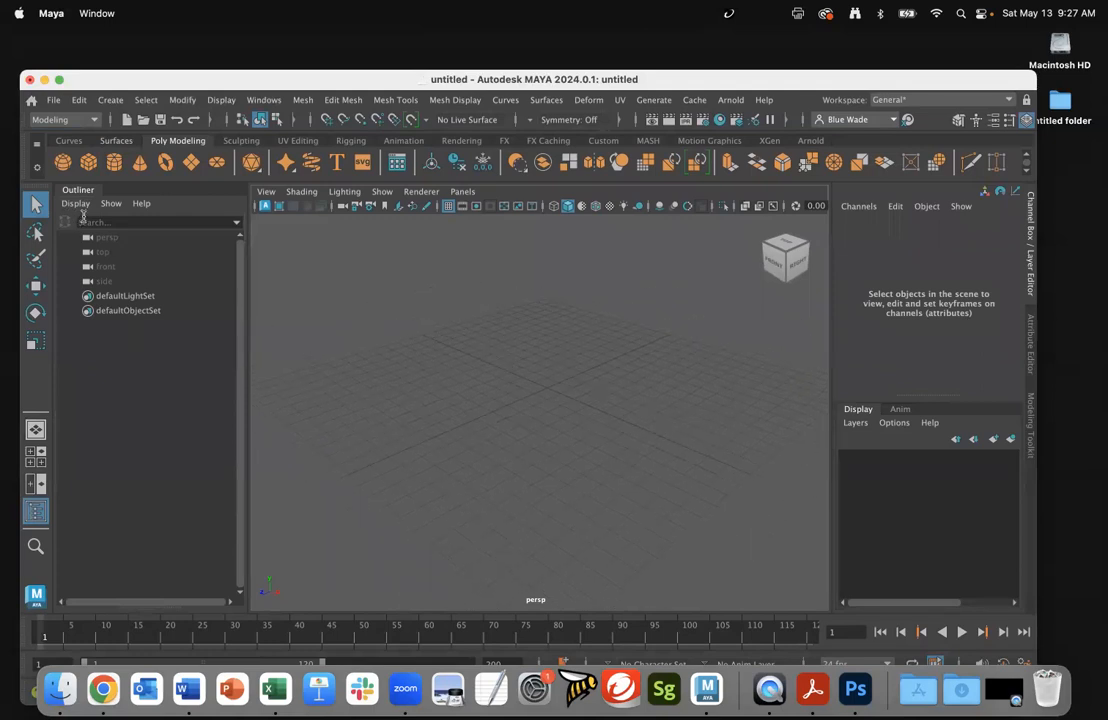
pyautogui.click(36, 456)
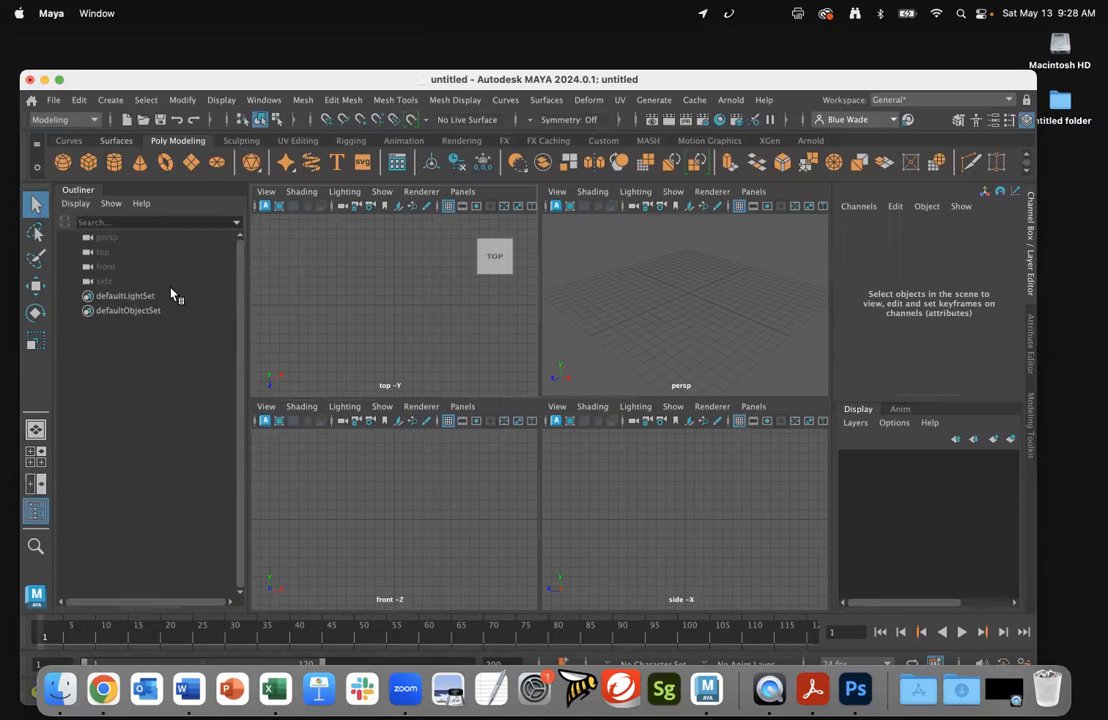
# Step: Create a polygon cube at the origin
pyautogui.click(89, 163)
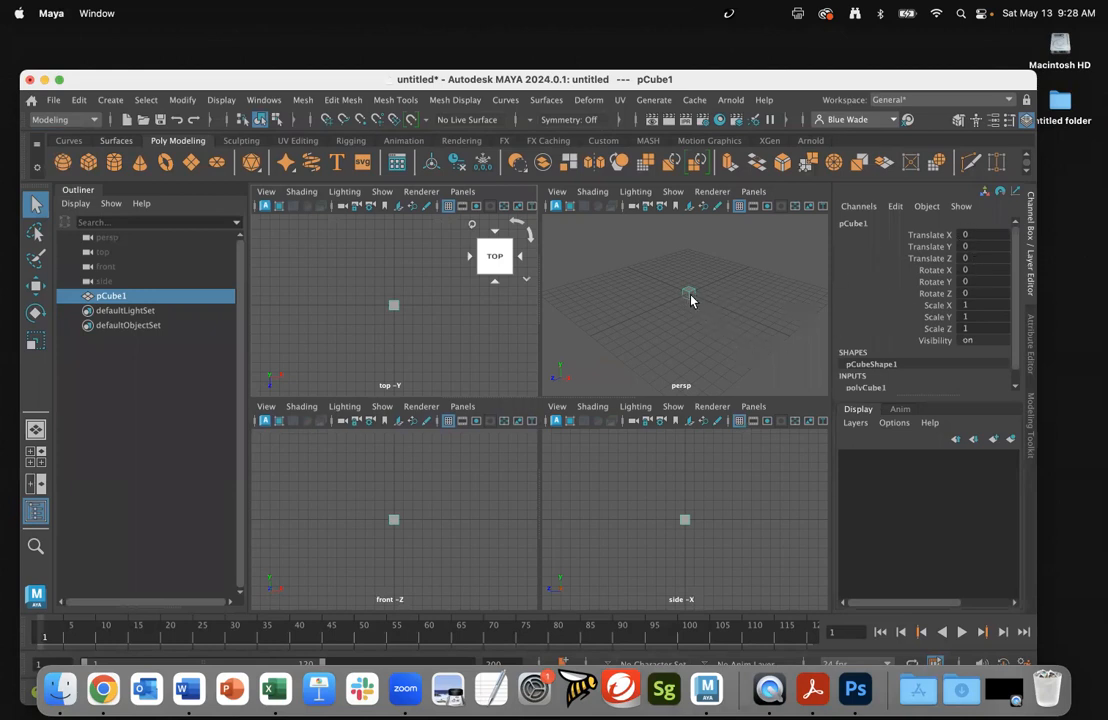
pyautogui.keyDown('alt'); pyautogui.moveTo(690, 298); pyautogui.dragTo(859, 328, button='right'); pyautogui.keyUp('alt')
pyautogui.keyDown('alt'); pyautogui.moveTo(717, 309); pyautogui.dragTo(700, 346, button='middle'); pyautogui.keyUp('alt')
pyautogui.scroll(5, 406, 534)
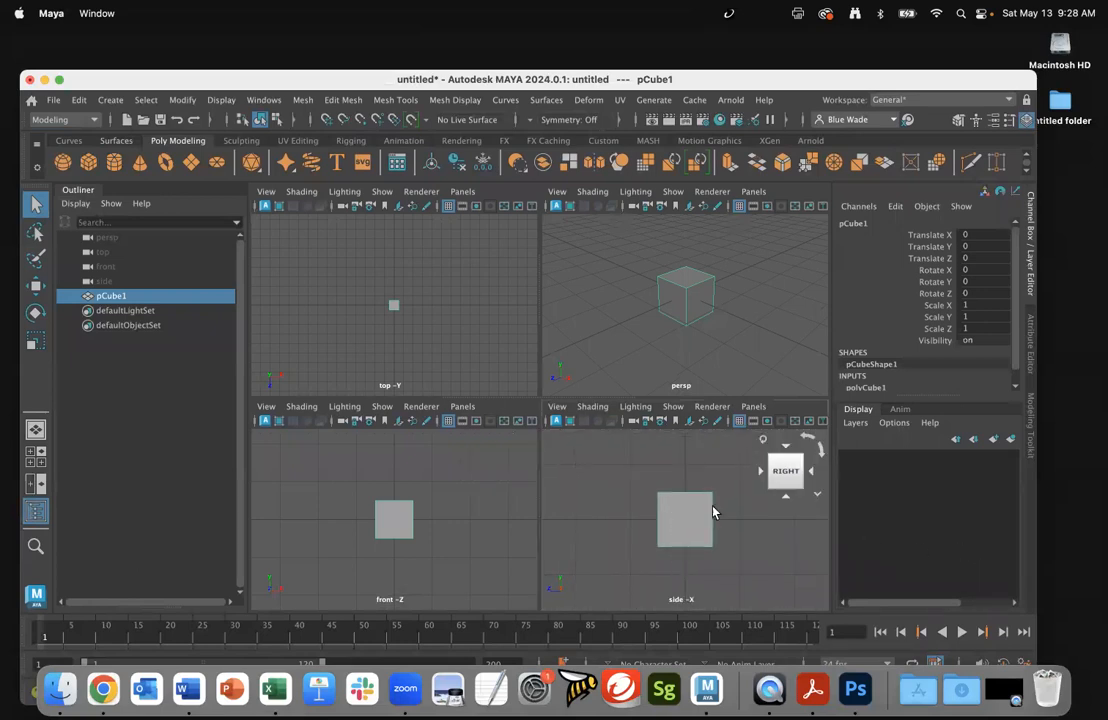
pyautogui.scroll(-3, 705, 318)
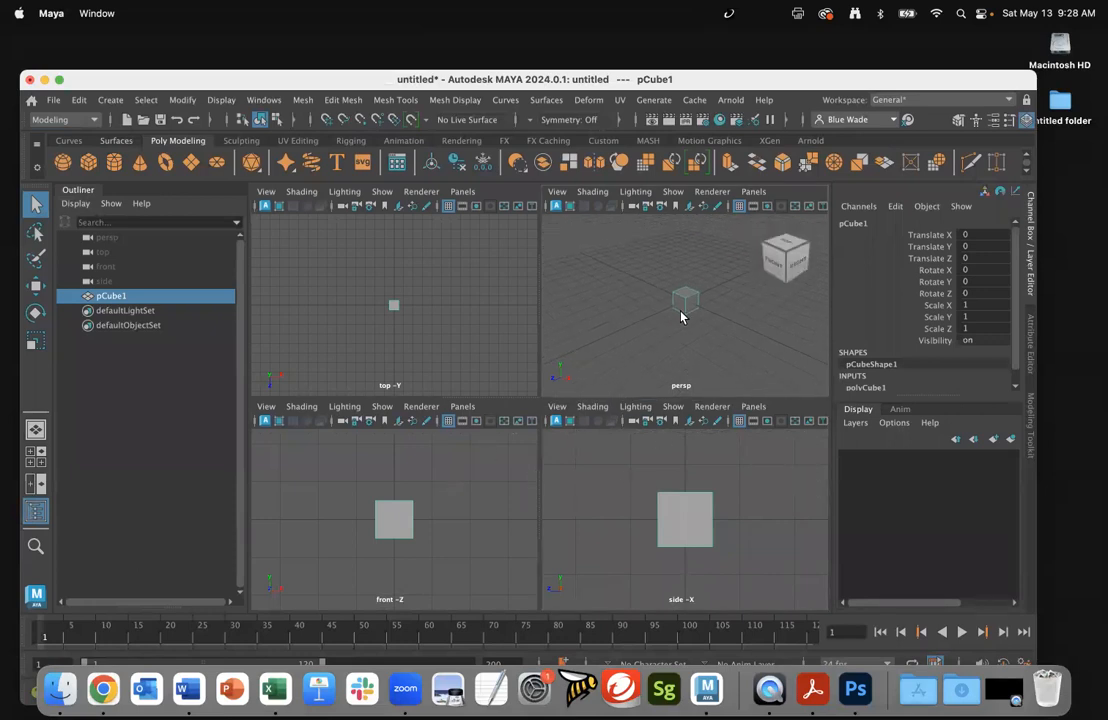
# Step: Raise the cube straight up along the Y axis to a height of about 2.35
pyautogui.click(35, 285)
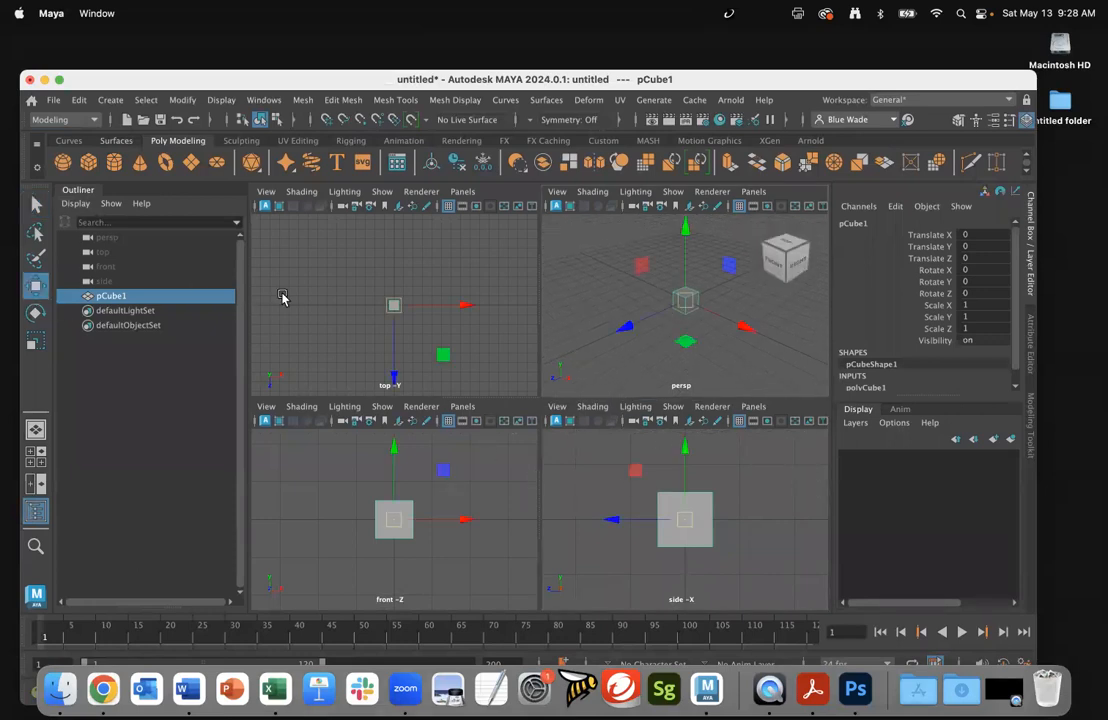
pyautogui.moveTo(686, 448); pyautogui.dragTo(697, 346)
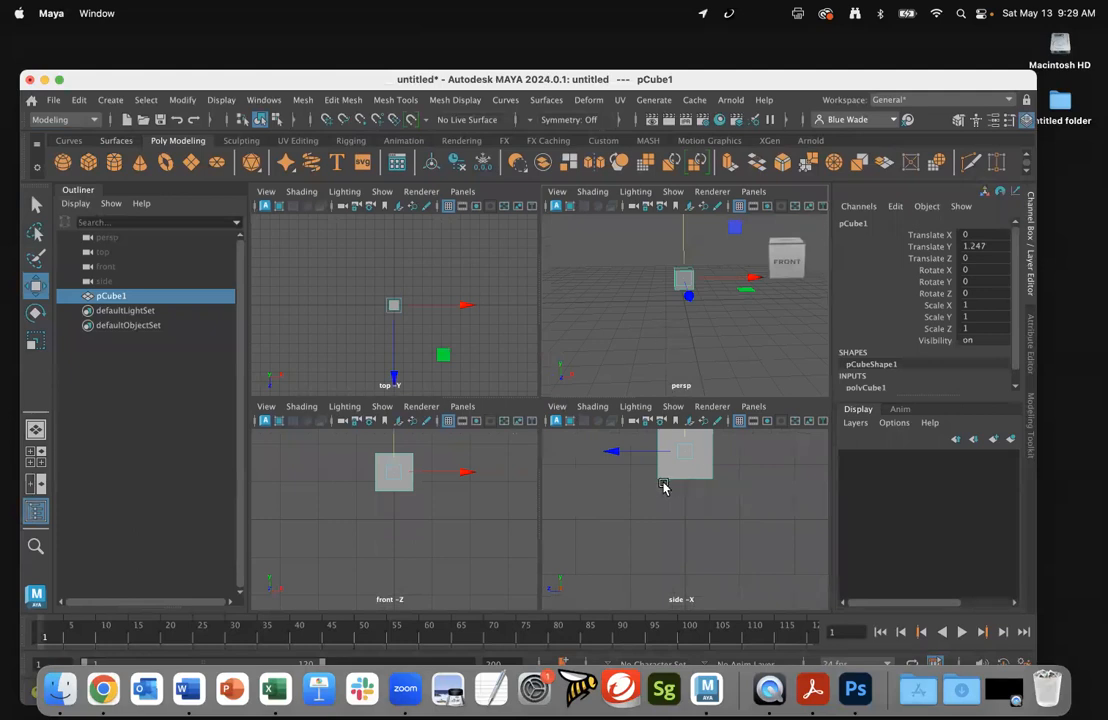
pyautogui.keyDown('alt'); pyautogui.moveTo(663, 487); pyautogui.dragTo(657, 513, button='middle'); pyautogui.keyUp('alt')
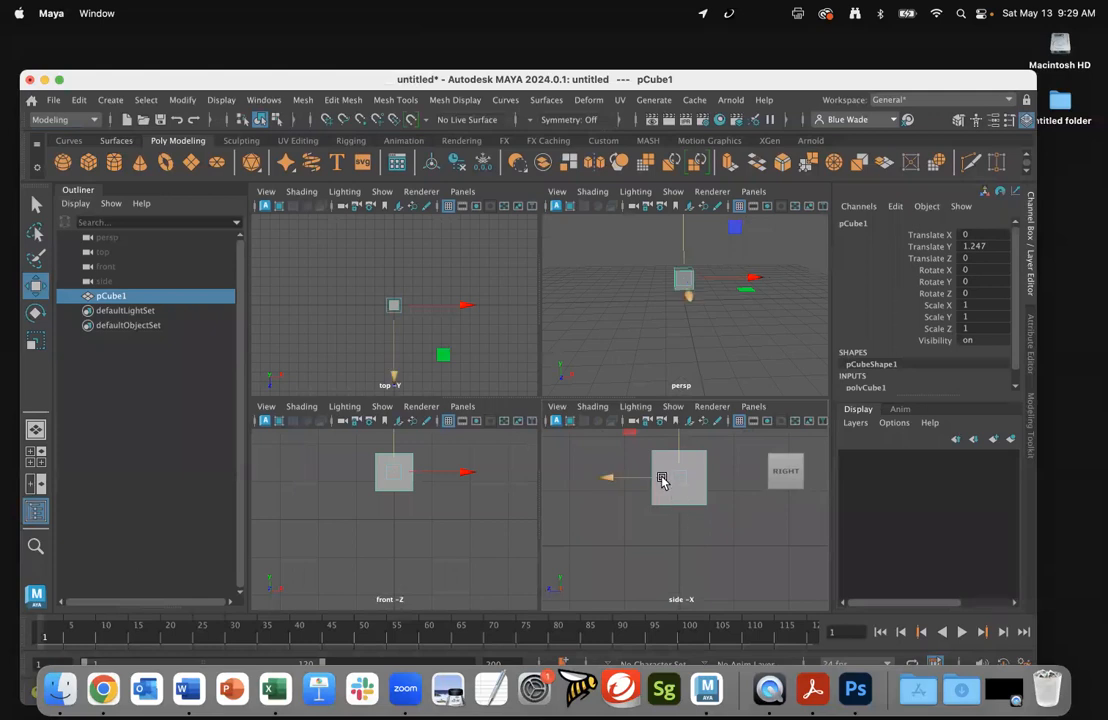
pyautogui.keyDown('alt'); pyautogui.moveTo(457, 524); pyautogui.dragTo(358, 539, button='right'); pyautogui.keyUp('alt')
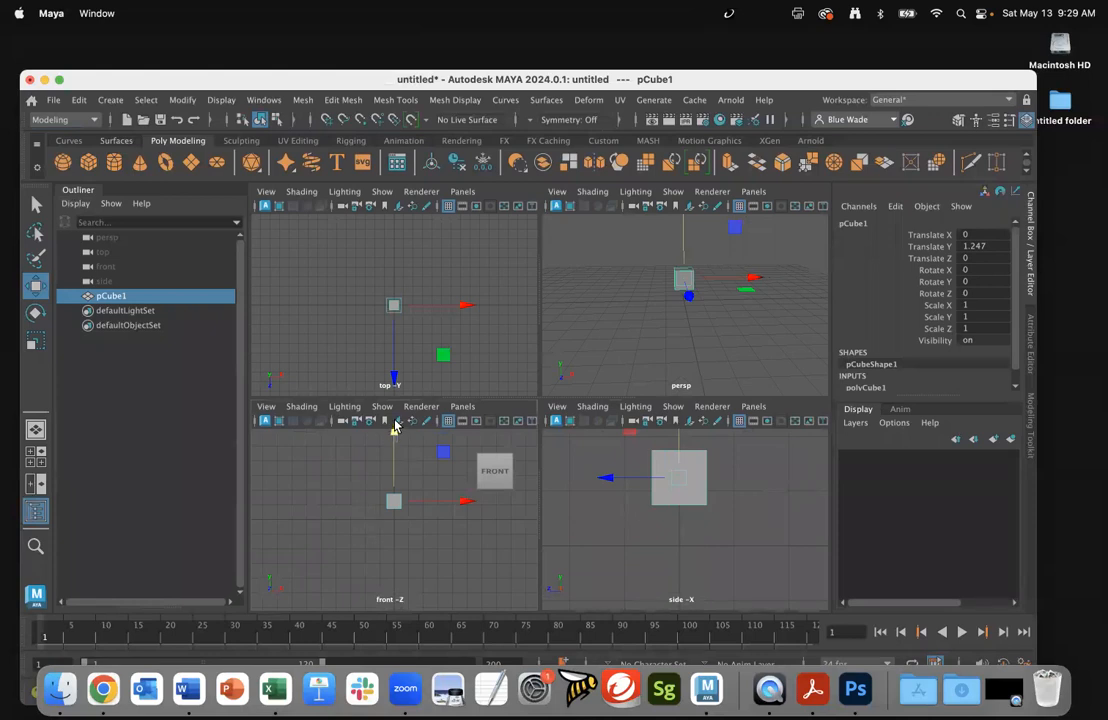
pyautogui.click(401, 449)
pyautogui.click(395, 502)
pyautogui.moveTo(399, 465); pyautogui.dragTo(428, 445)
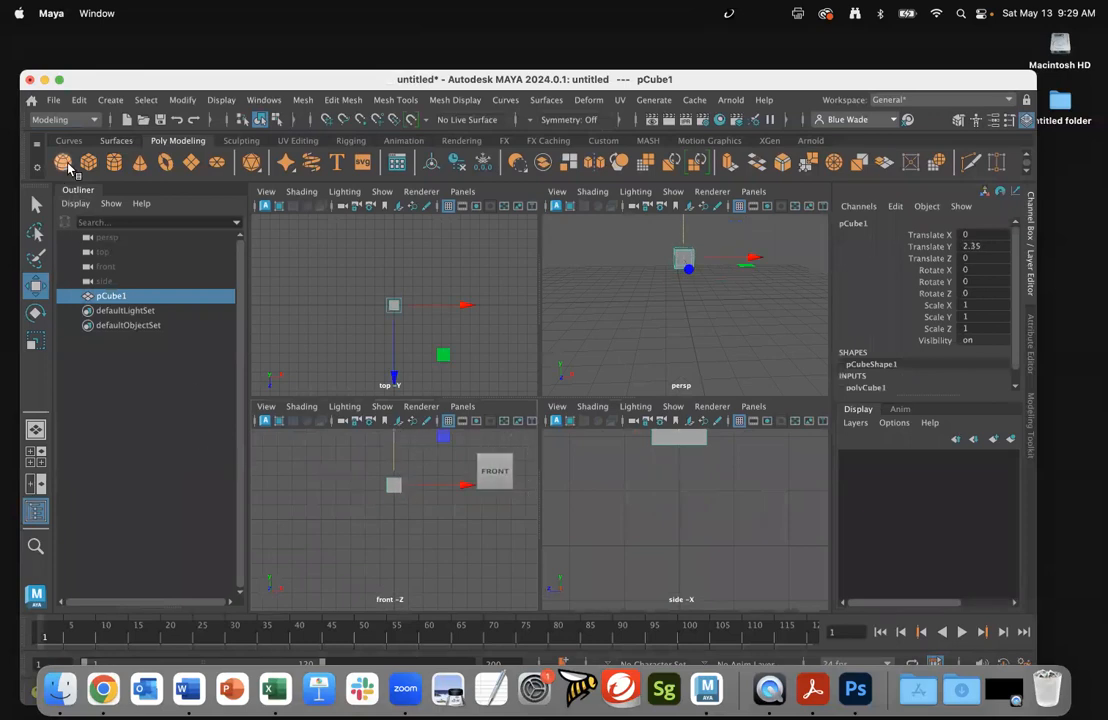
# Step: Create a polygon sphere at the origin and scale it down uniformly to about 0.48
pyautogui.click(66, 167)
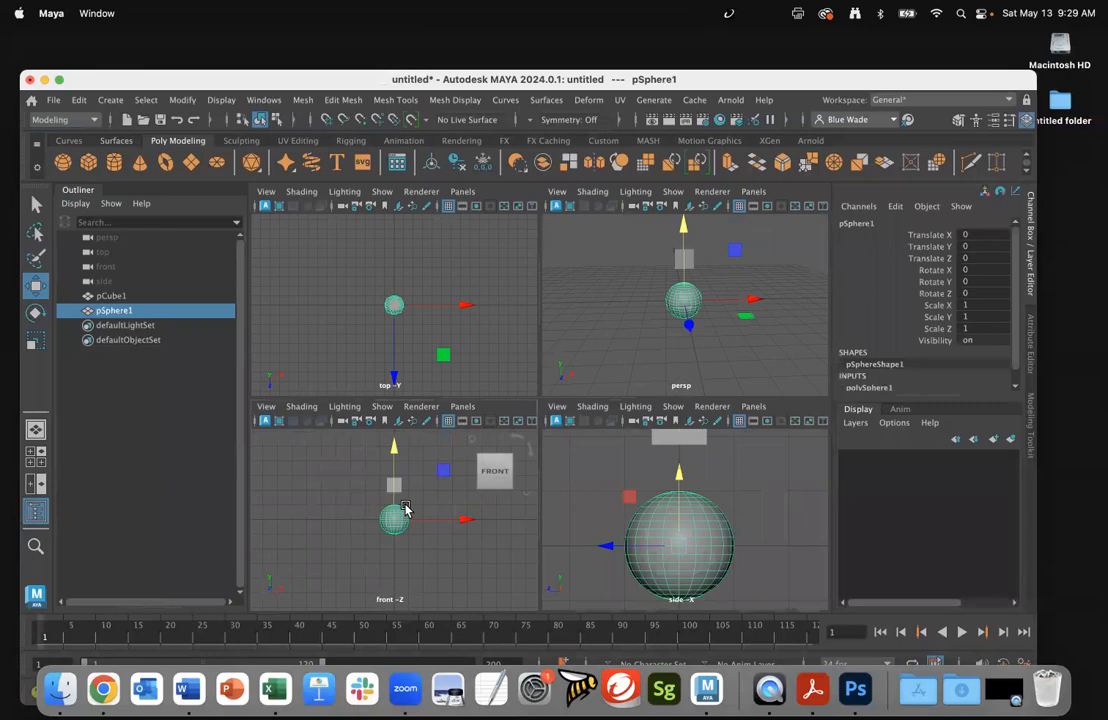
pyautogui.press('e')
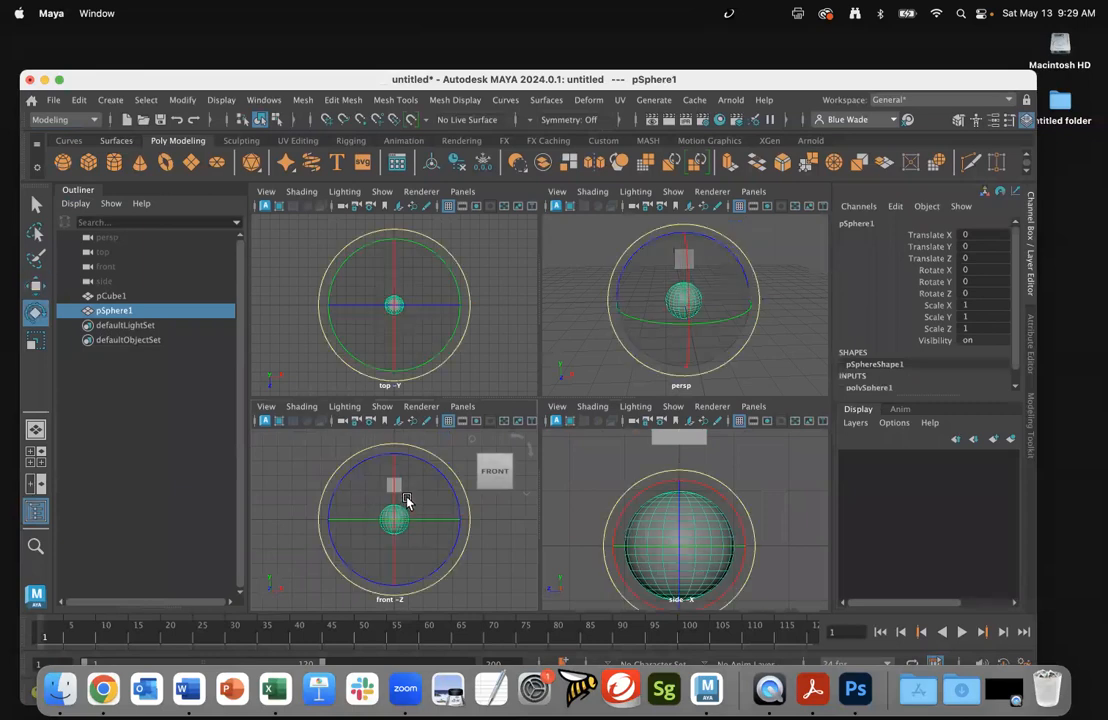
pyautogui.press('r')
pyautogui.moveTo(397, 520); pyautogui.dragTo(385, 527)
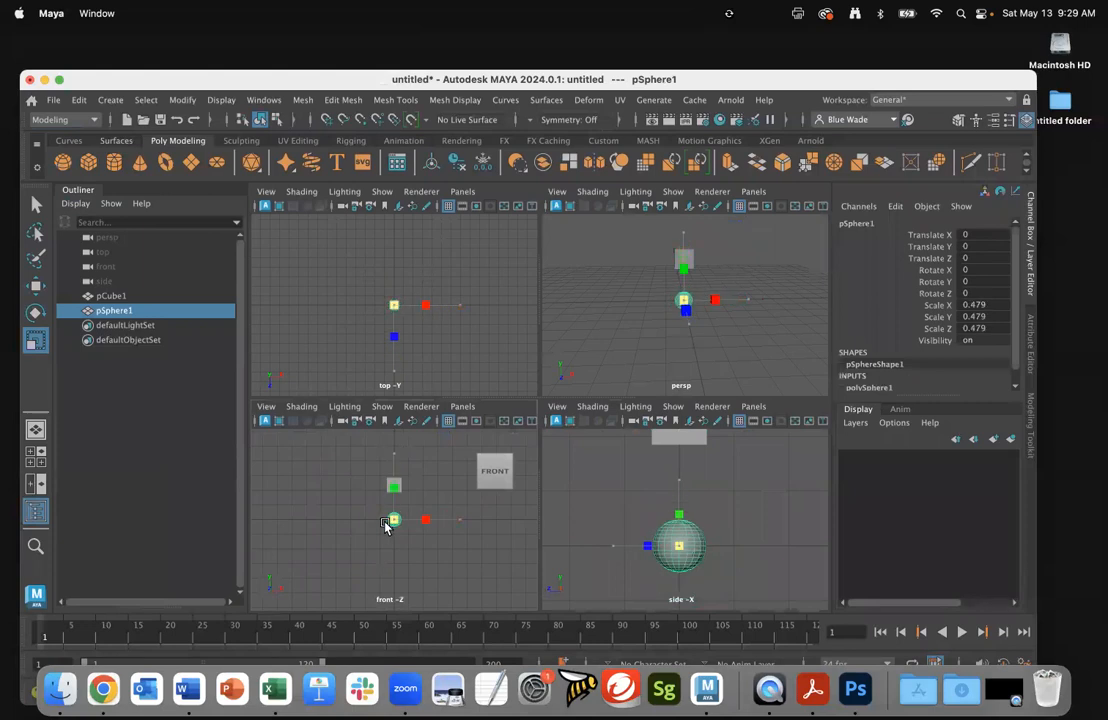
# Step: Raise the sphere under the cube to about 1.6 on Y and shrink it uniformly to about 0.39
pyautogui.press('w')
pyautogui.moveTo(393, 448); pyautogui.dragTo(393, 429)
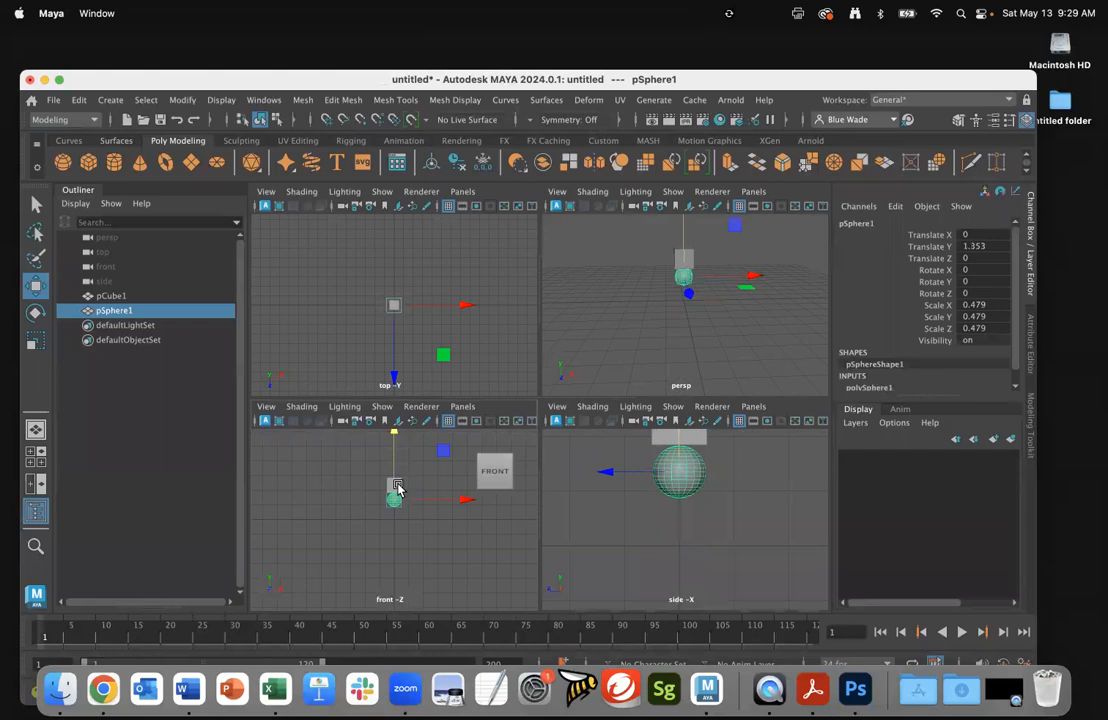
pyautogui.press('r')
pyautogui.moveTo(403, 506); pyautogui.dragTo(396, 505)
pyautogui.press('w')
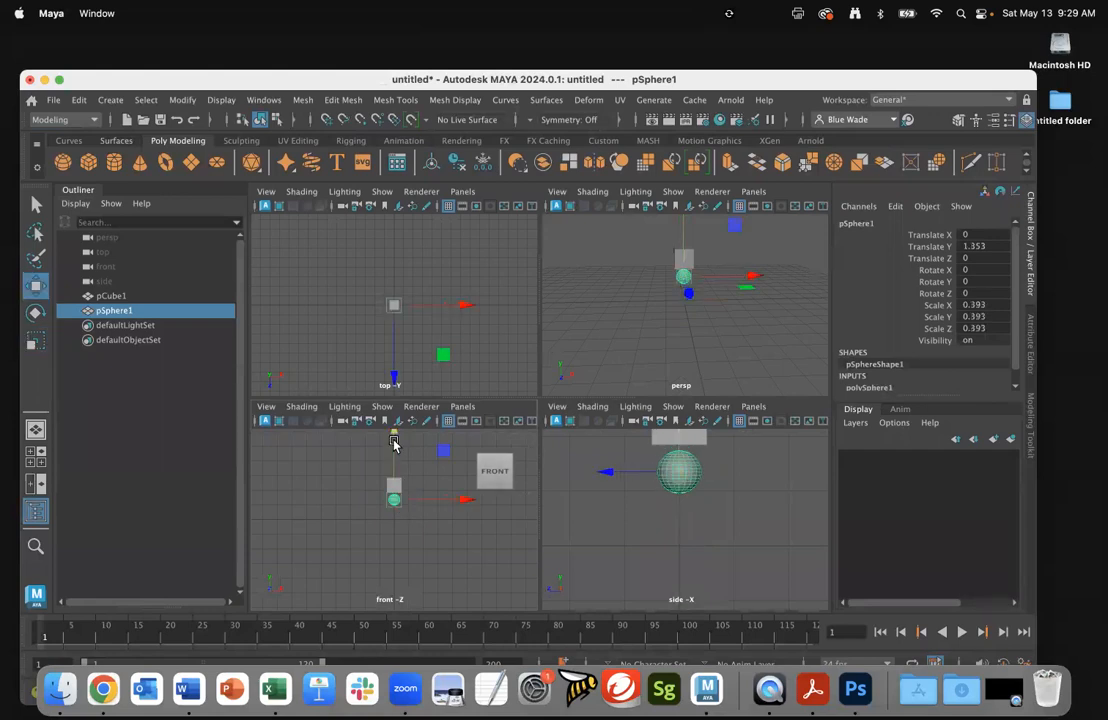
pyautogui.moveTo(393, 440); pyautogui.dragTo(393, 432)
# Step: Shrink the sphere uniformly to about 0.29 and lower it slightly to about 1.585 on Y
pyautogui.scroll(3, 430, 530)
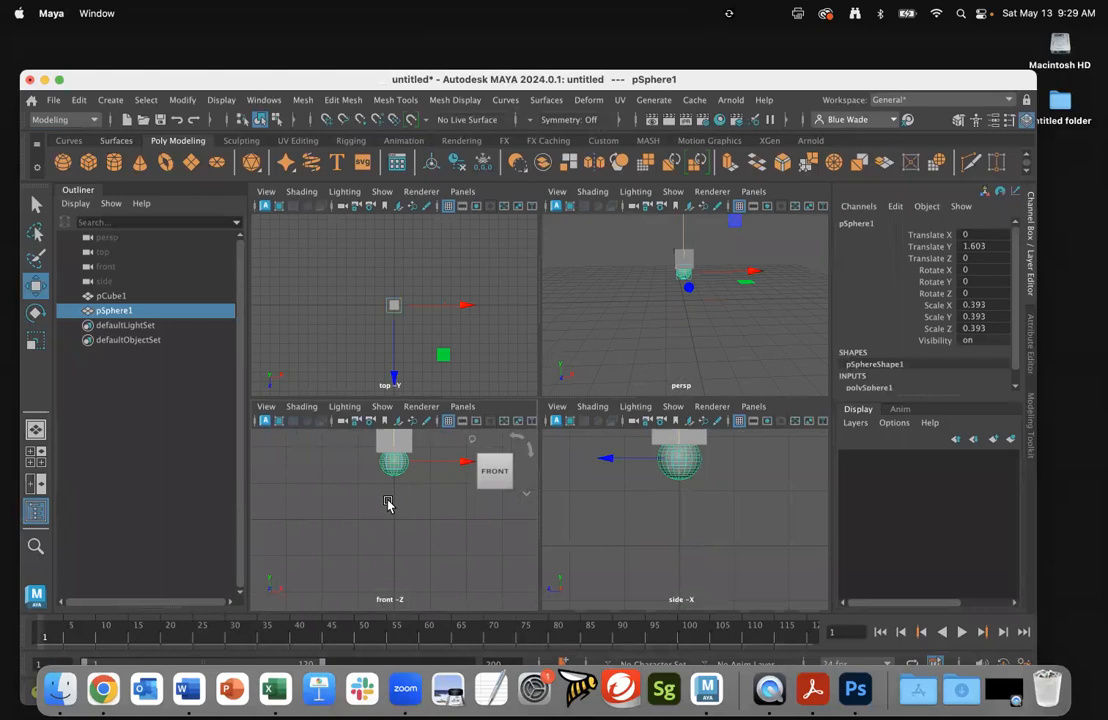
pyautogui.keyDown('alt'); pyautogui.moveTo(388, 503); pyautogui.dragTo(374, 560, button='middle'); pyautogui.keyUp('alt')
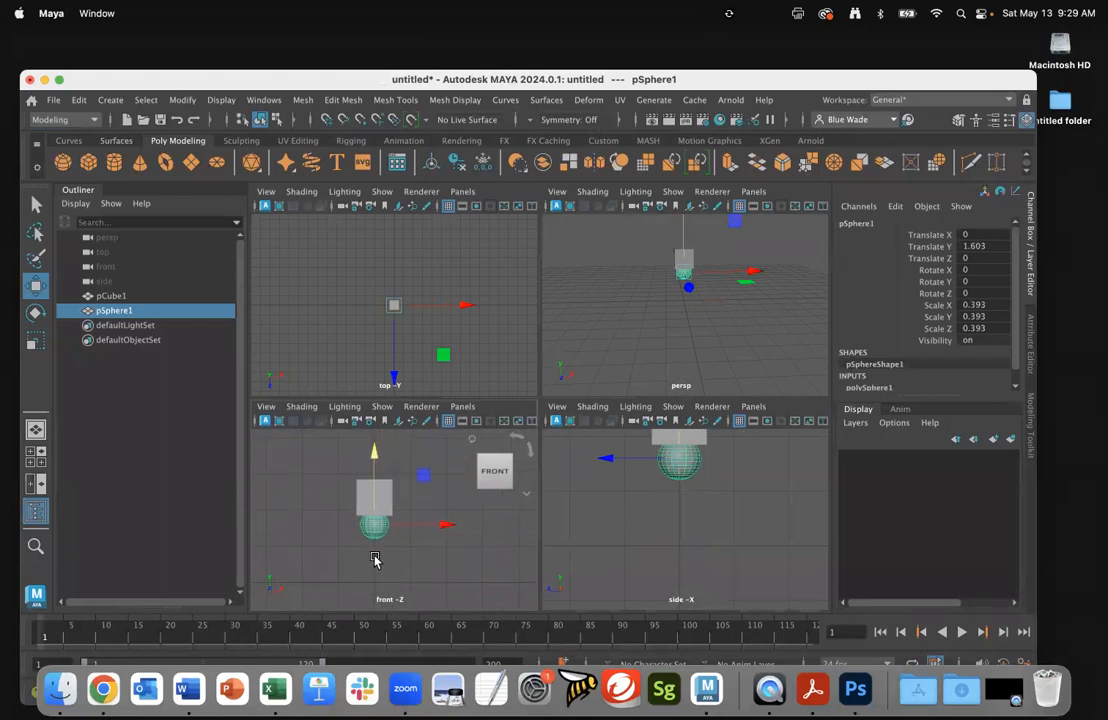
pyautogui.scroll(1, 388, 560)
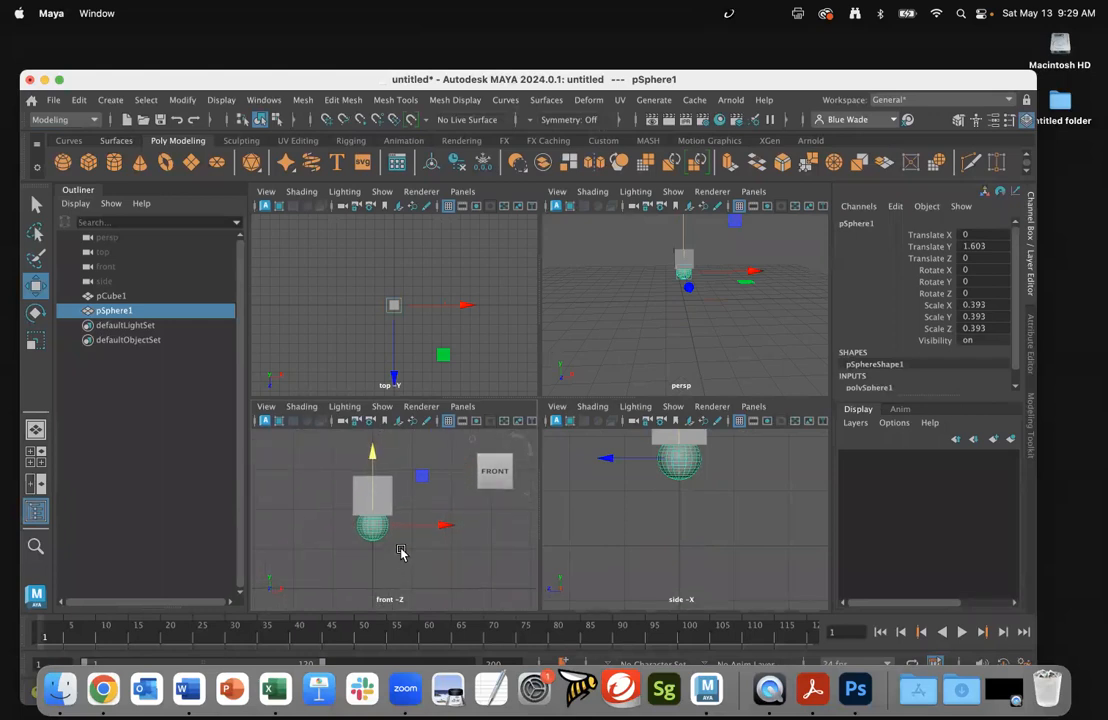
pyautogui.press('r')
pyautogui.moveTo(370, 529); pyautogui.dragTo(368, 520)
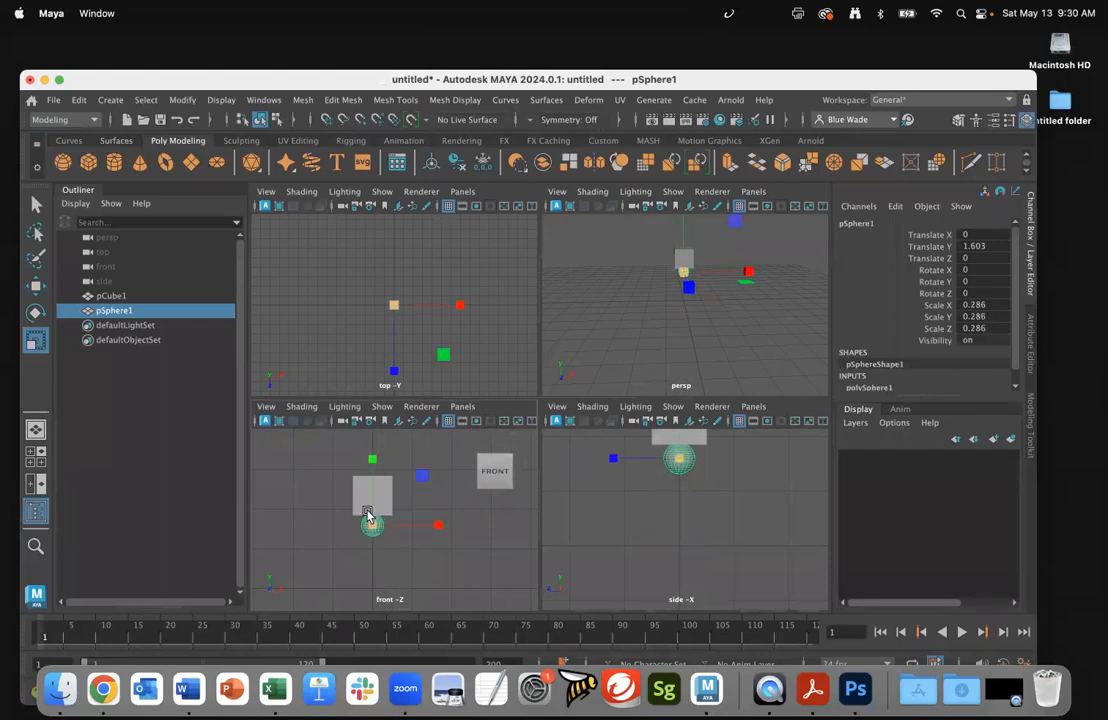
pyautogui.press('w')
pyautogui.moveTo(371, 457); pyautogui.dragTo(370, 458)
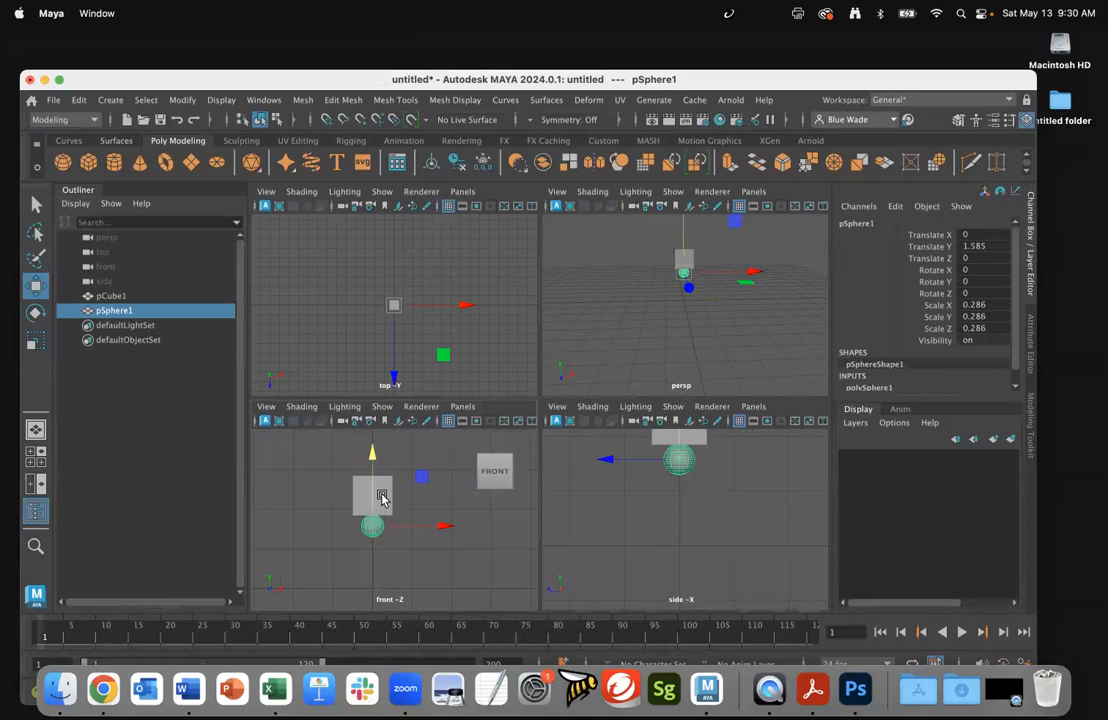
# Step: Create a second polygon cube and raise it beneath the sphere to about 0.93 on Y
pyautogui.click(378, 498)
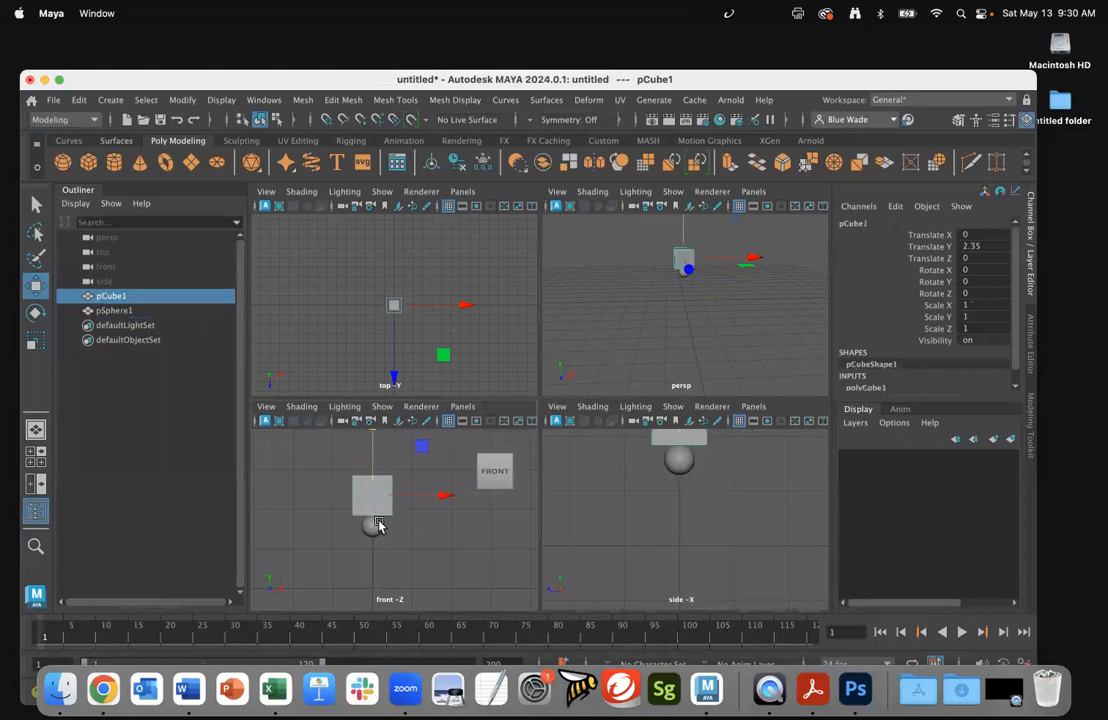
pyautogui.keyDown('alt'); pyautogui.moveTo(407, 525); pyautogui.dragTo(330, 521, button='right'); pyautogui.keyUp('alt')
pyautogui.keyDown('alt'); pyautogui.moveTo(331, 520); pyautogui.dragTo(321, 482, button='middle'); pyautogui.keyUp('alt')
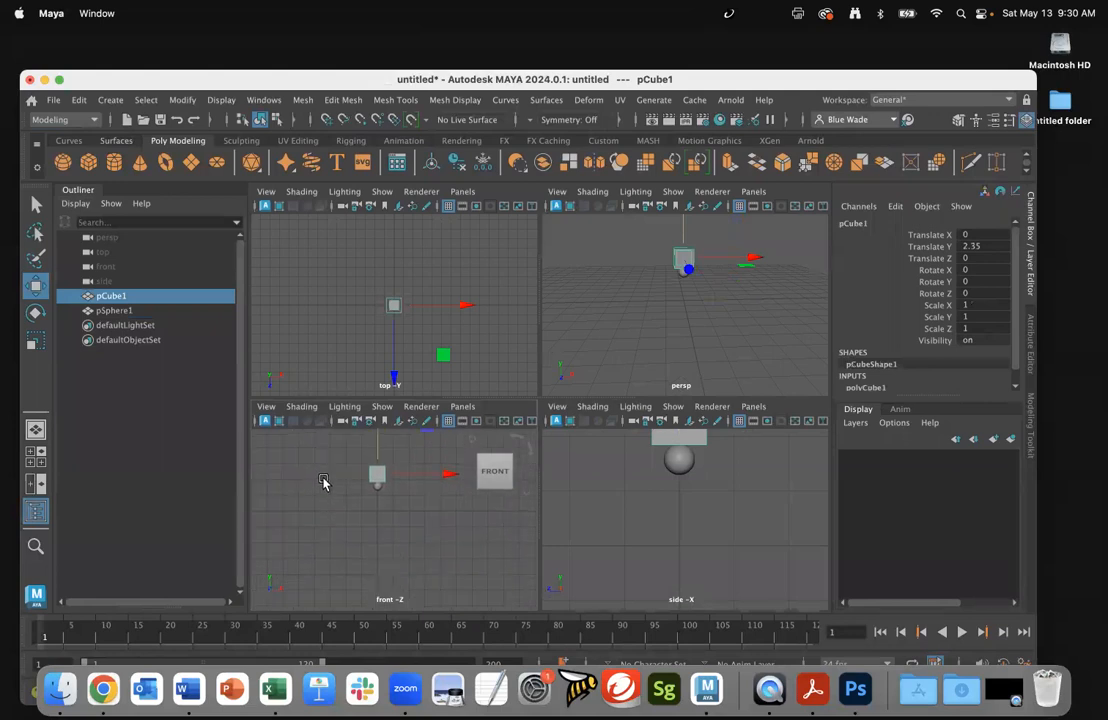
pyautogui.click(92, 165)
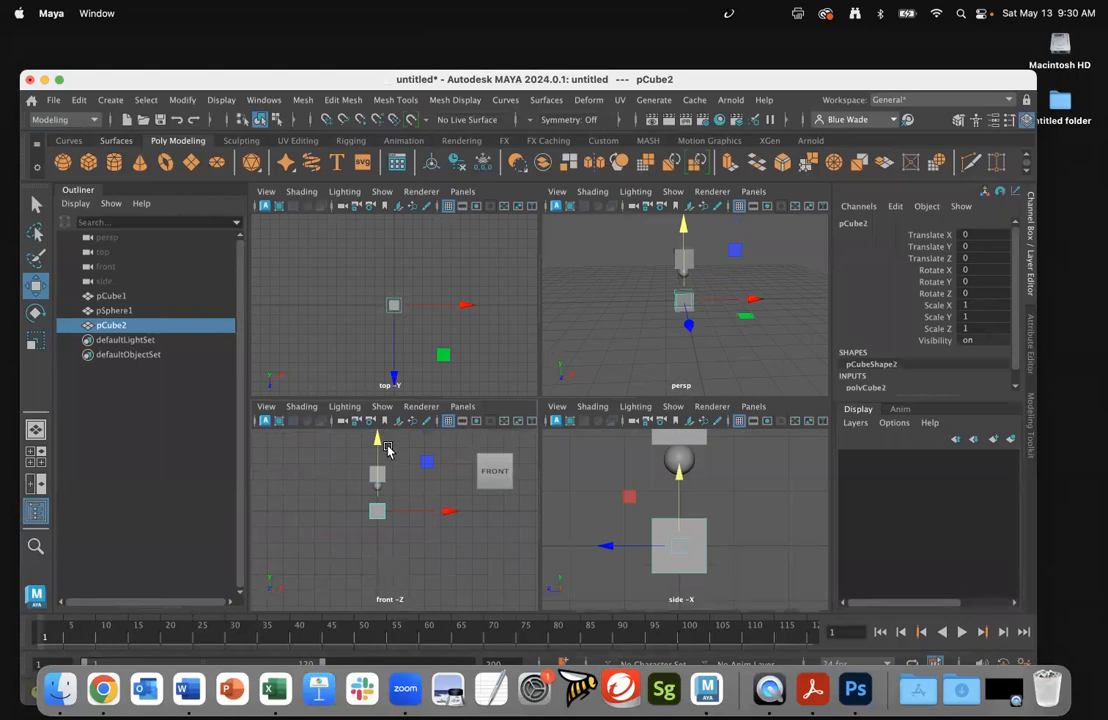
pyautogui.moveTo(381, 444); pyautogui.dragTo(382, 428)
# Step: Enlarge the lower cube uniformly to about 1.25 and lower it to about 0.78 on Y
pyautogui.keyDown('alt'); pyautogui.moveTo(341, 533); pyautogui.dragTo(519, 538, button='right'); pyautogui.keyUp('alt')
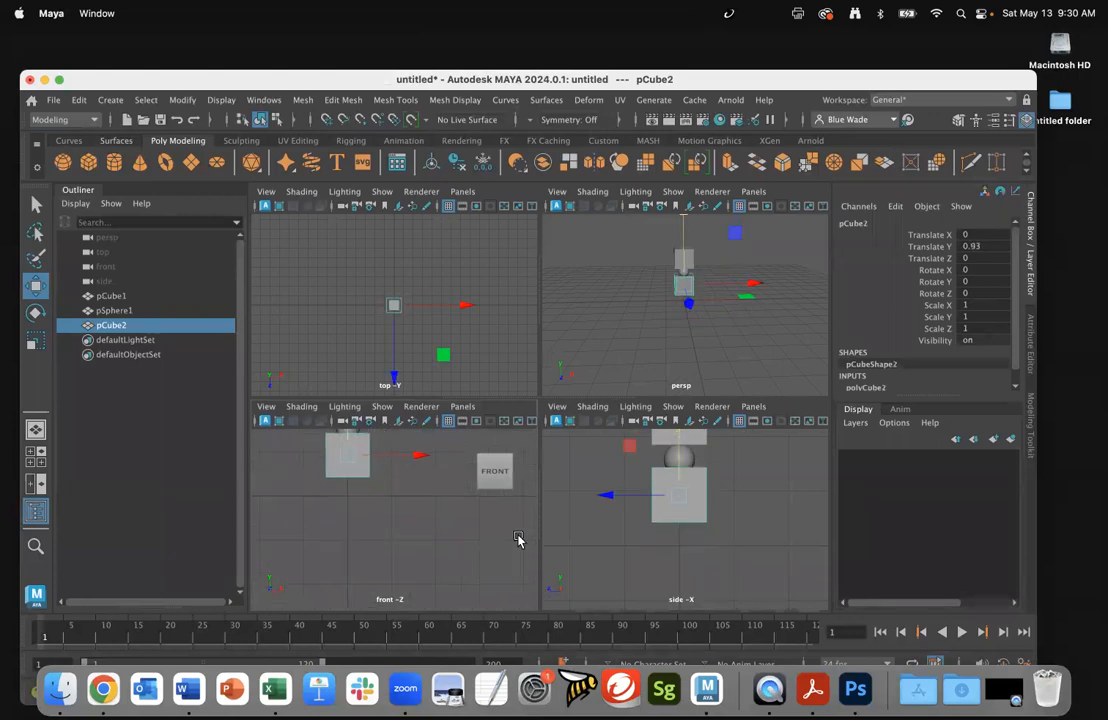
pyautogui.moveTo(422, 518)
pyautogui.keyDown('alt'); pyautogui.mouseDown(button='middle')
pyautogui.moveTo(440, 609)
pyautogui.moveTo(439, 600)
pyautogui.mouseUp(button='middle'); pyautogui.keyUp('alt')
pyautogui.press('r')
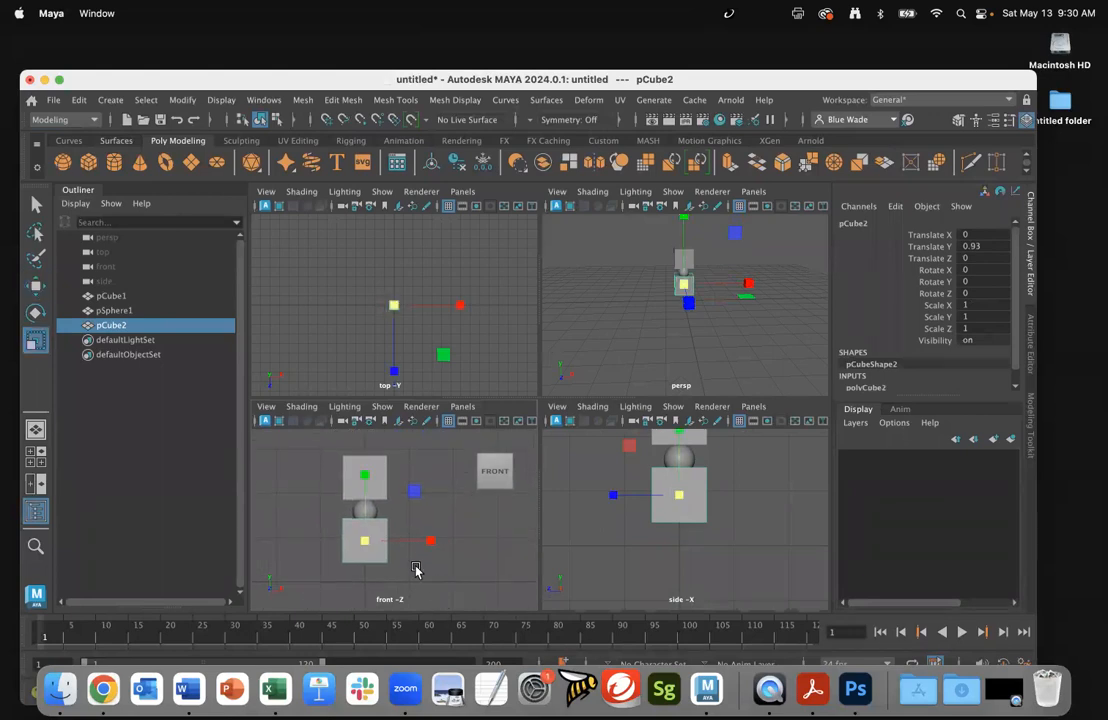
pyautogui.moveTo(368, 545); pyautogui.dragTo(378, 545)
pyautogui.press('w')
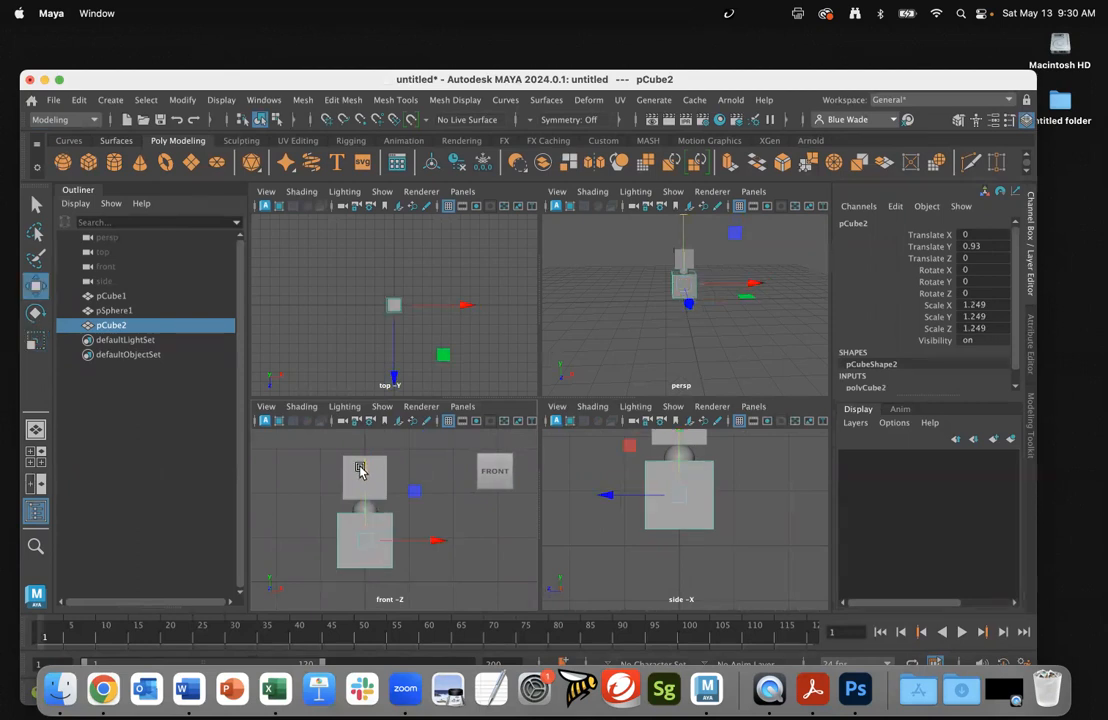
pyautogui.moveTo(360, 470); pyautogui.dragTo(363, 475)
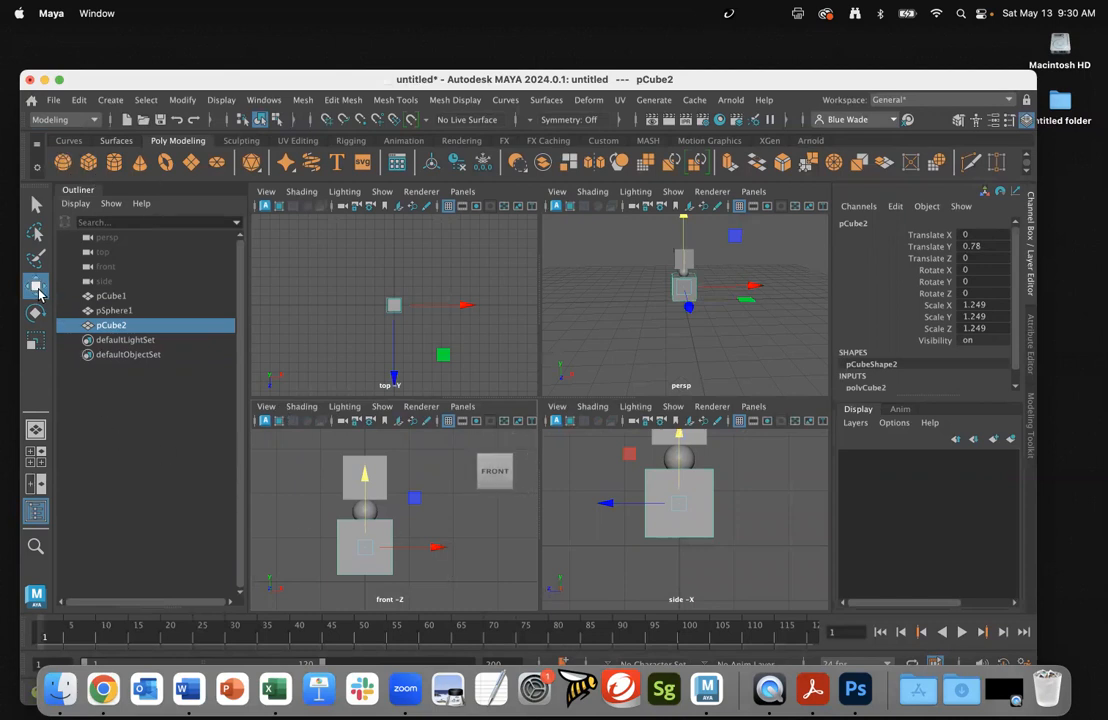
# Step: Flatten the lower cube to about 0.8 on Y and widen it to about 1.8 on X
pyautogui.click(33, 341)
pyautogui.moveTo(369, 485); pyautogui.dragTo(365, 515)
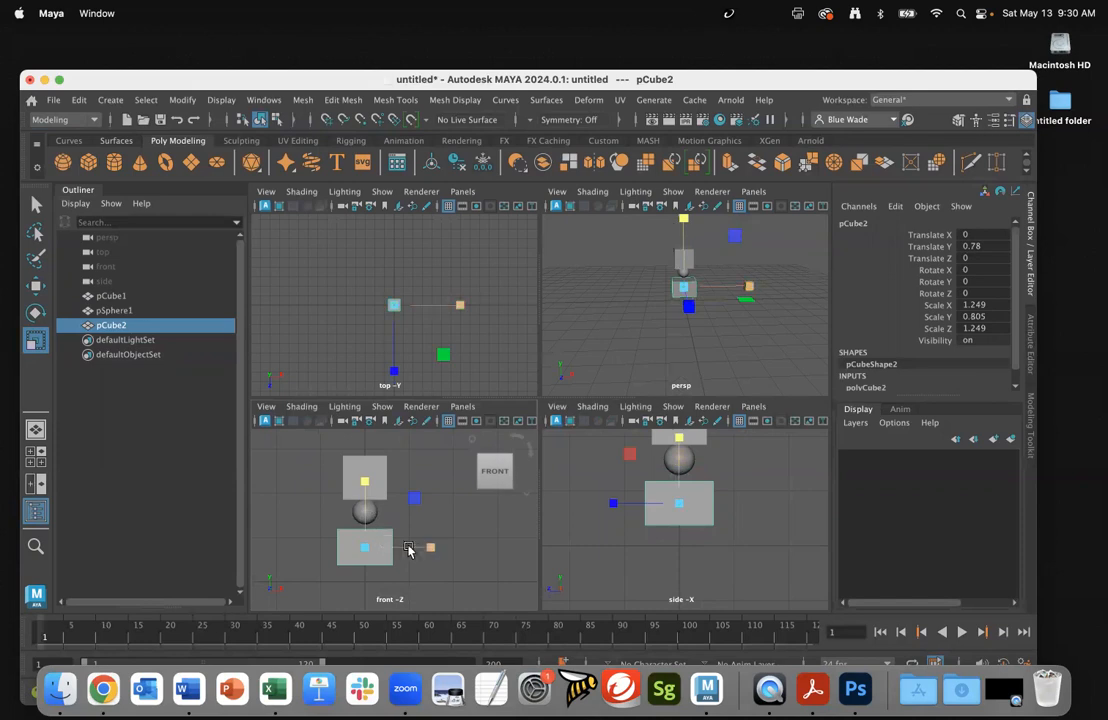
pyautogui.moveTo(428, 549); pyautogui.dragTo(457, 550)
pyautogui.press('w')
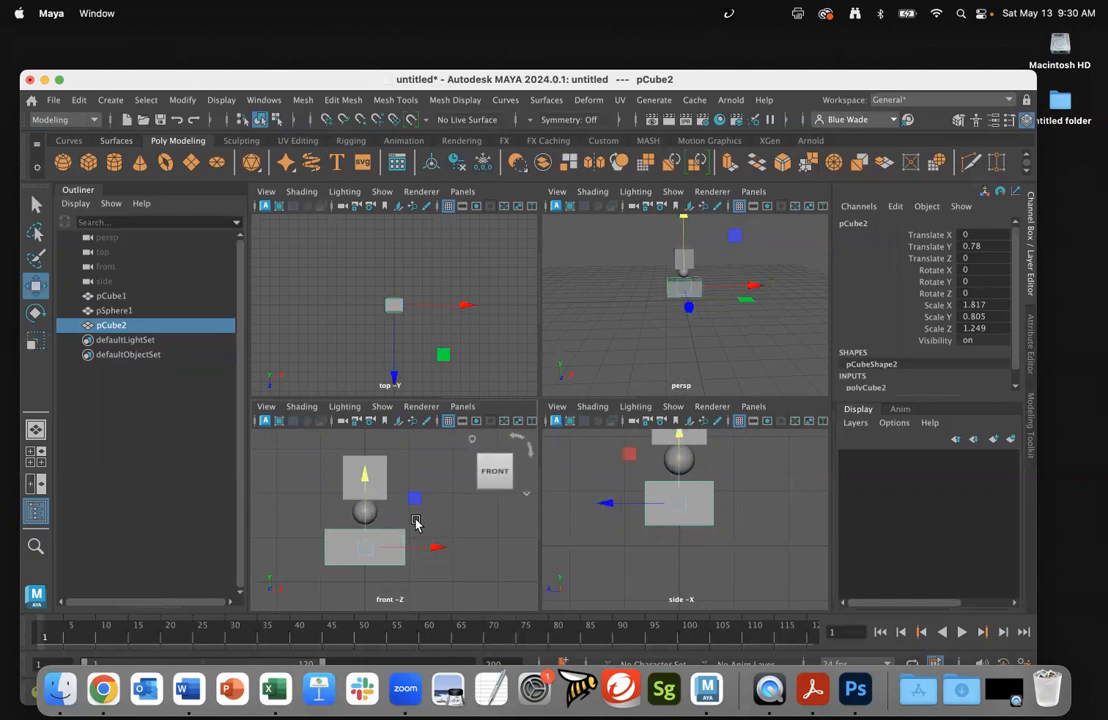
# Step: Raise the wide lower cube to about 0.95 on Y so it sits closer beneath the neck sphere
pyautogui.moveTo(365, 475); pyautogui.dragTo(366, 470)
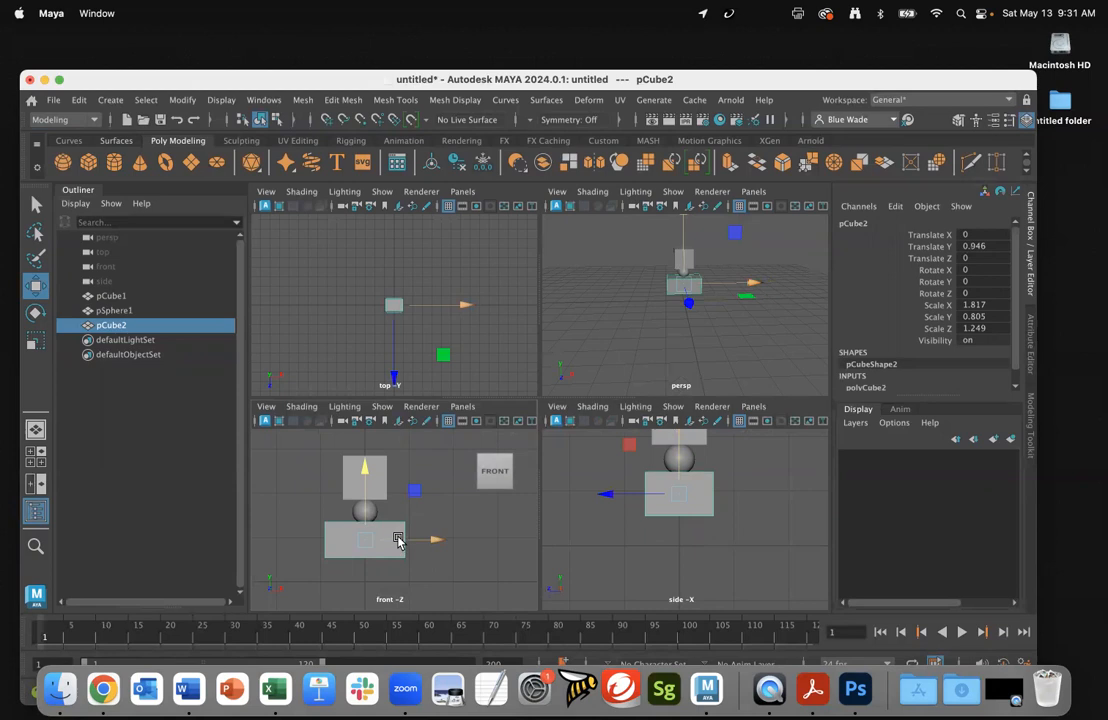
pyautogui.scroll(-3, 398, 536)
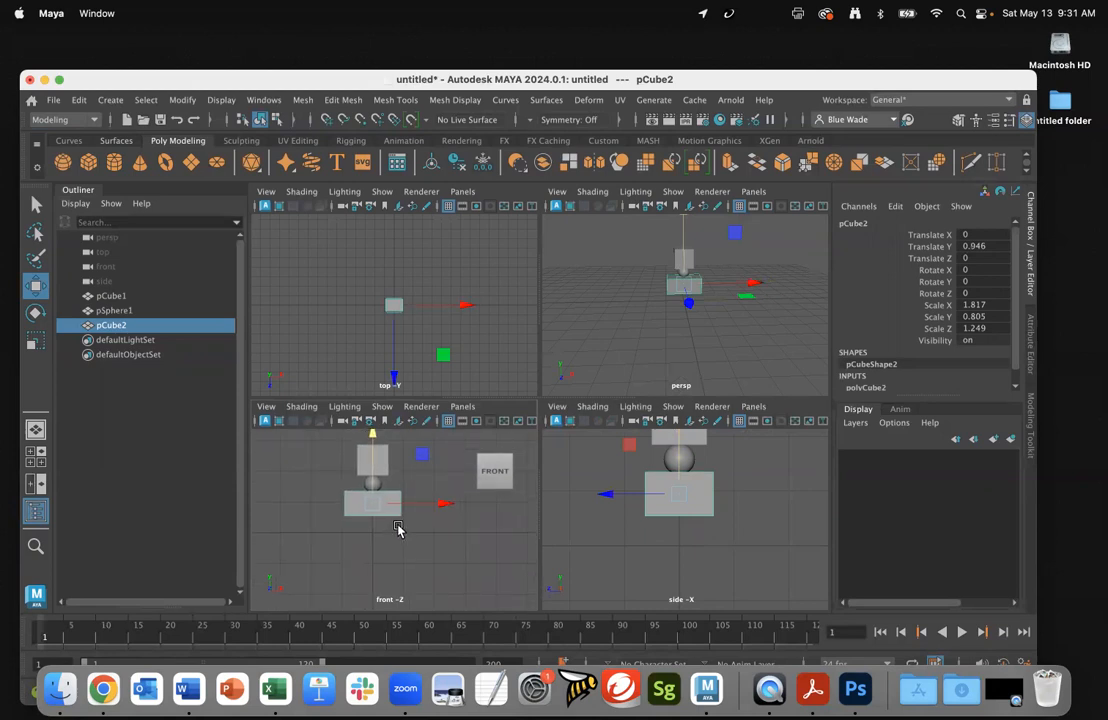
# Step: Create a second polygon sphere, shrink it uniformly to about 0.27 and raise it beneath the wide cube to about 0.33 on Y
pyautogui.click(64, 164)
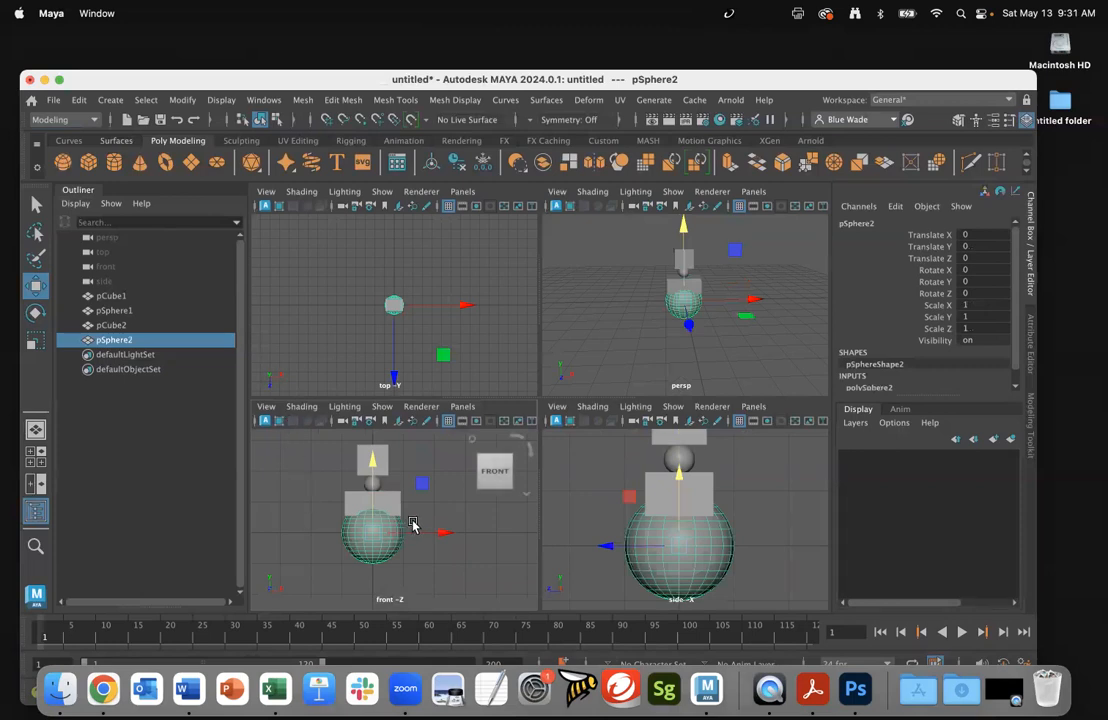
pyautogui.press('r')
pyautogui.moveTo(377, 538); pyautogui.dragTo(339, 556)
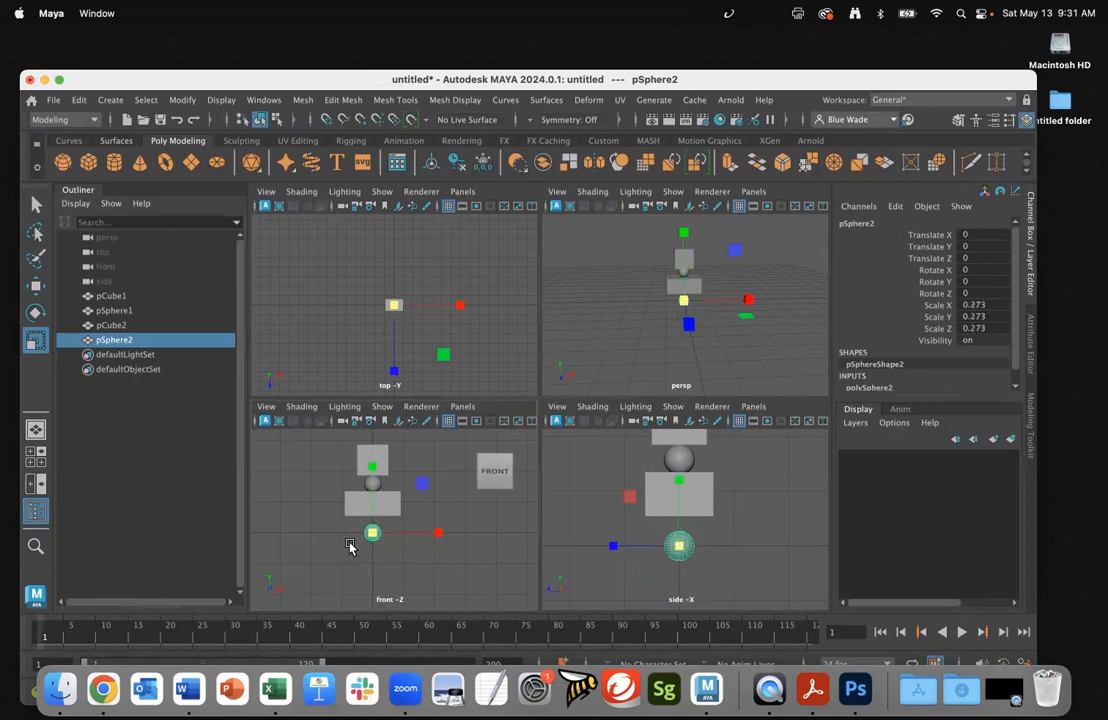
pyautogui.press('w')
pyautogui.moveTo(374, 463); pyautogui.dragTo(377, 457)
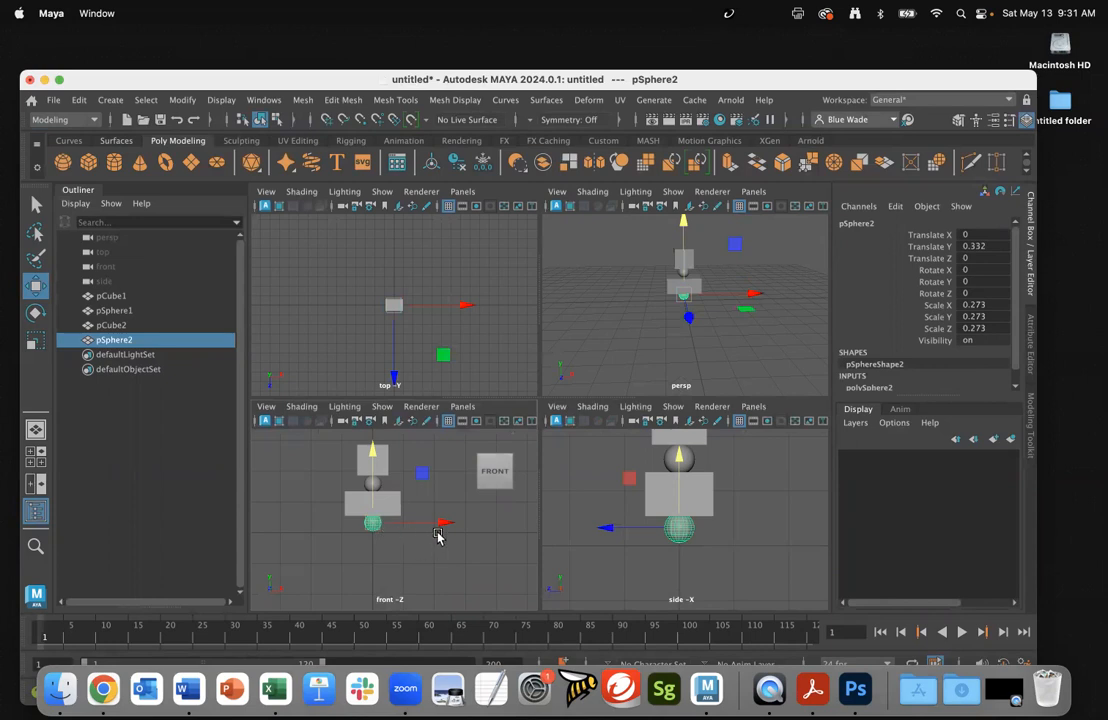
# Step: Duplicate the wide cube and lower the copy beneath the second sphere to about -0.25 on Y
pyautogui.scroll(-3, 420, 534)
pyautogui.keyDown('alt'); pyautogui.moveTo(392, 531); pyautogui.dragTo(522, 541, button='right'); pyautogui.keyUp('alt')
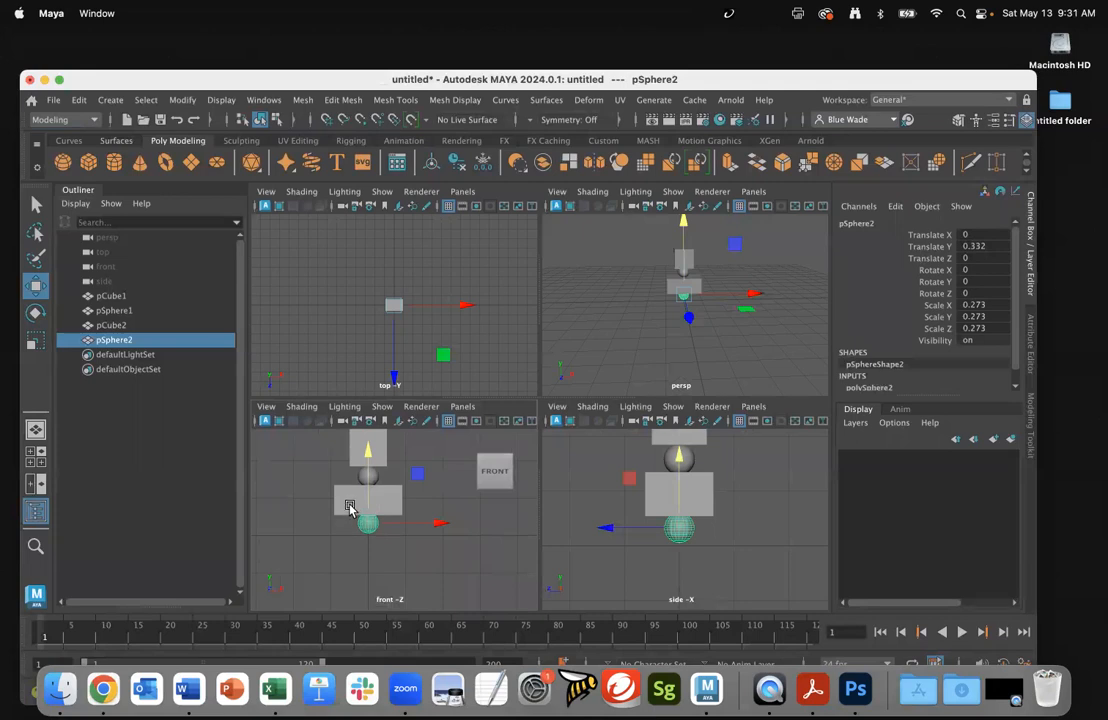
pyautogui.click(350, 505)
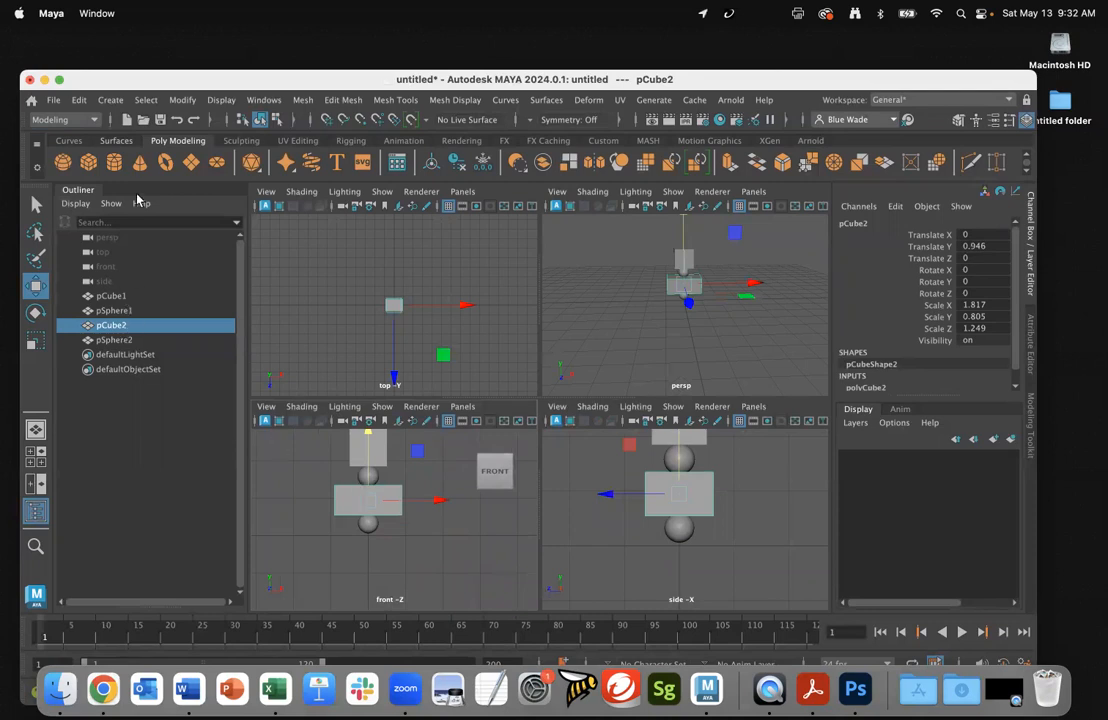
pyautogui.click(79, 101)
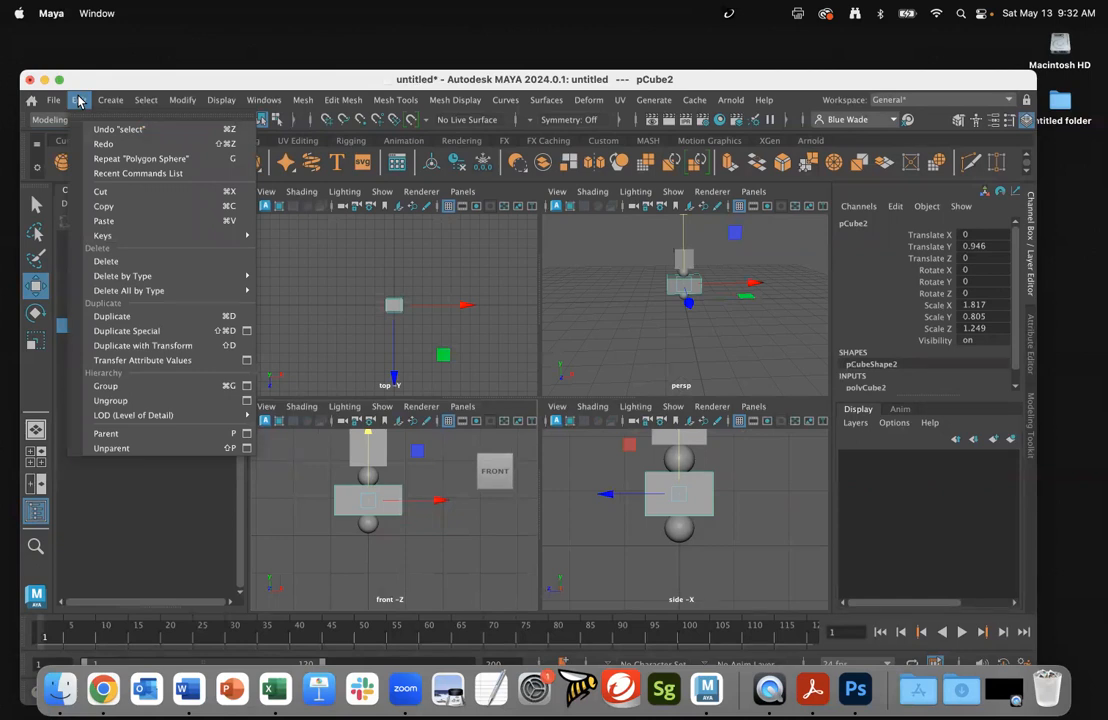
pyautogui.click(123, 316)
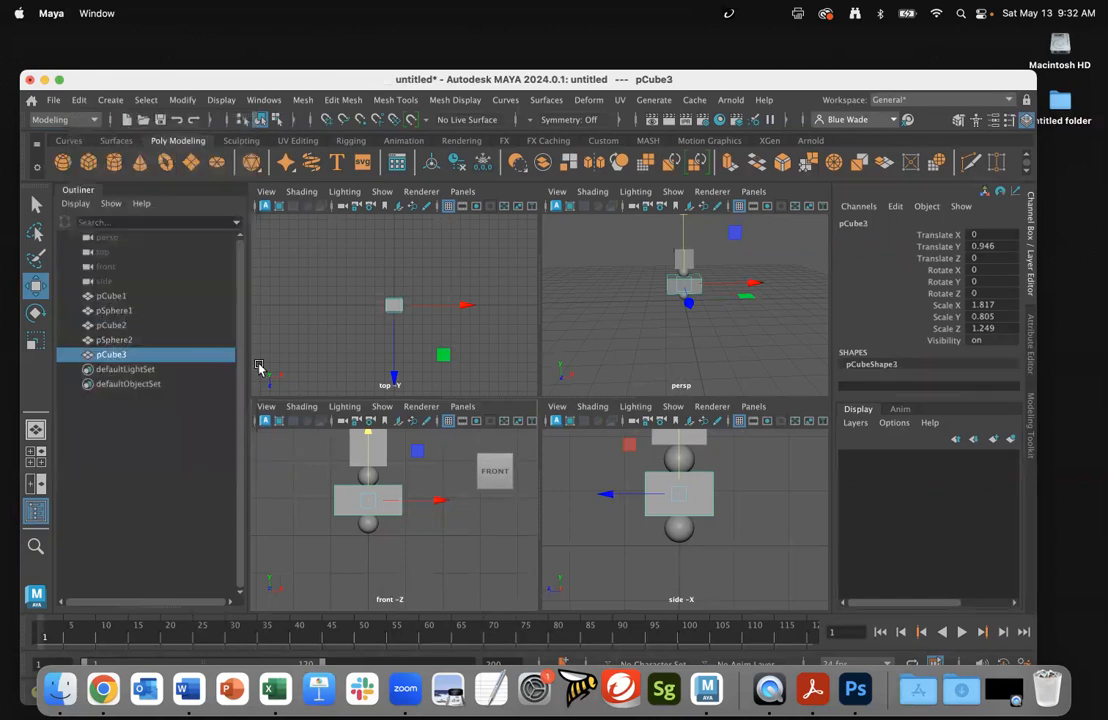
pyautogui.moveTo(369, 440); pyautogui.dragTo(369, 486)
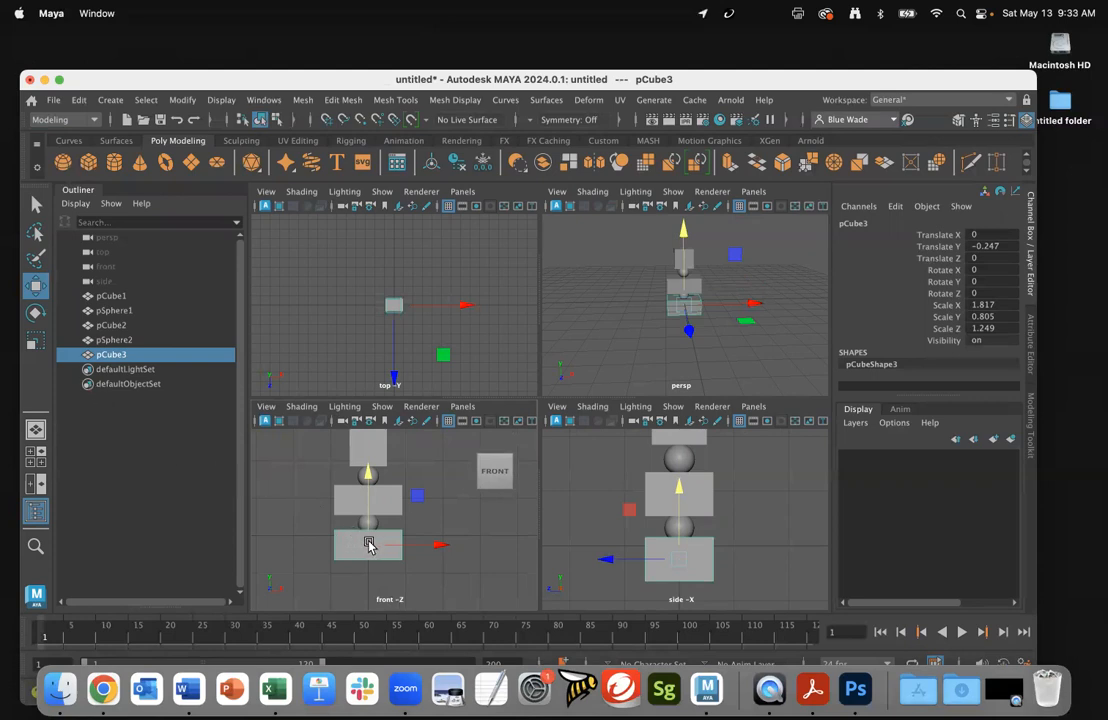
# Step: Narrow the bottom cube to about 1.38 on X
pyautogui.click(37, 342)
pyautogui.moveTo(433, 550); pyautogui.dragTo(421, 552)
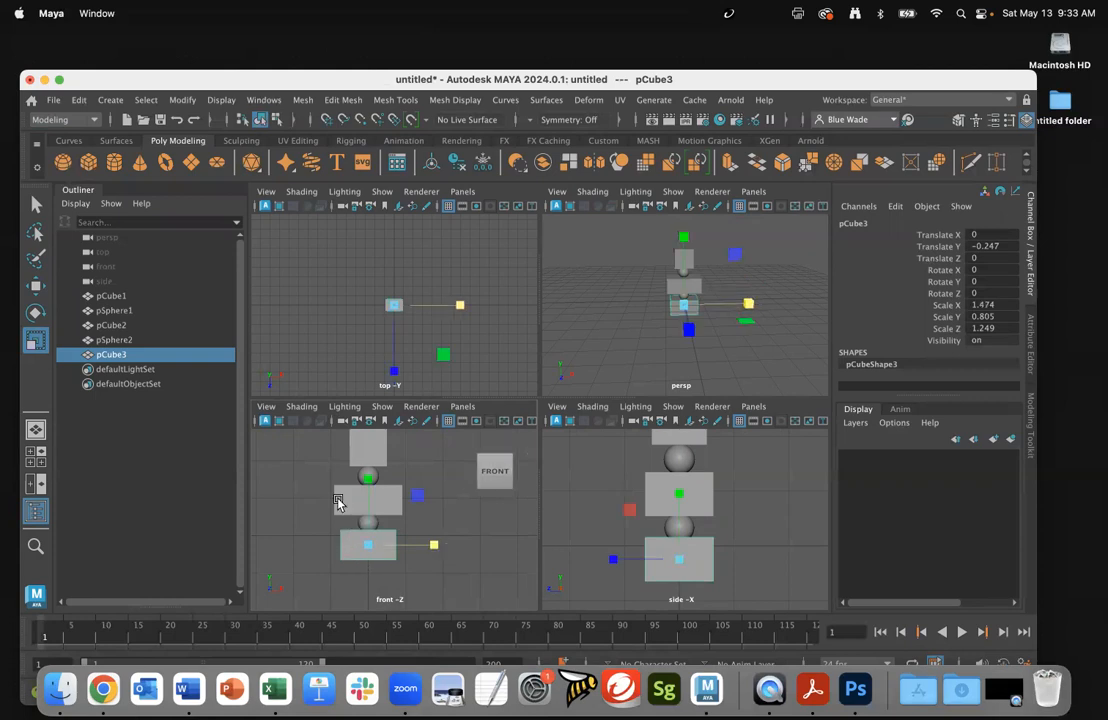
pyautogui.moveTo(436, 546); pyautogui.dragTo(432, 549)
pyautogui.click(35, 286)
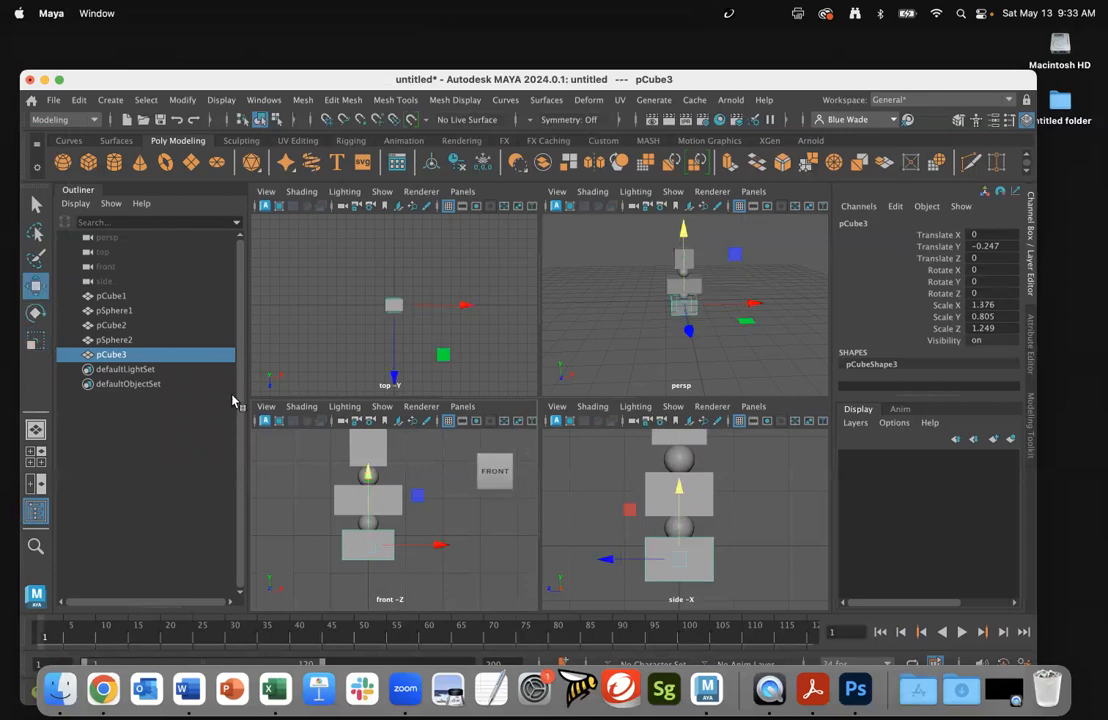
# Step: Create a third polygon sphere, offset it from the figure to about -1.68 on X and shrink it uniformly to about 0.35
pyautogui.click(408, 548)
pyautogui.scroll(-3, 413, 554)
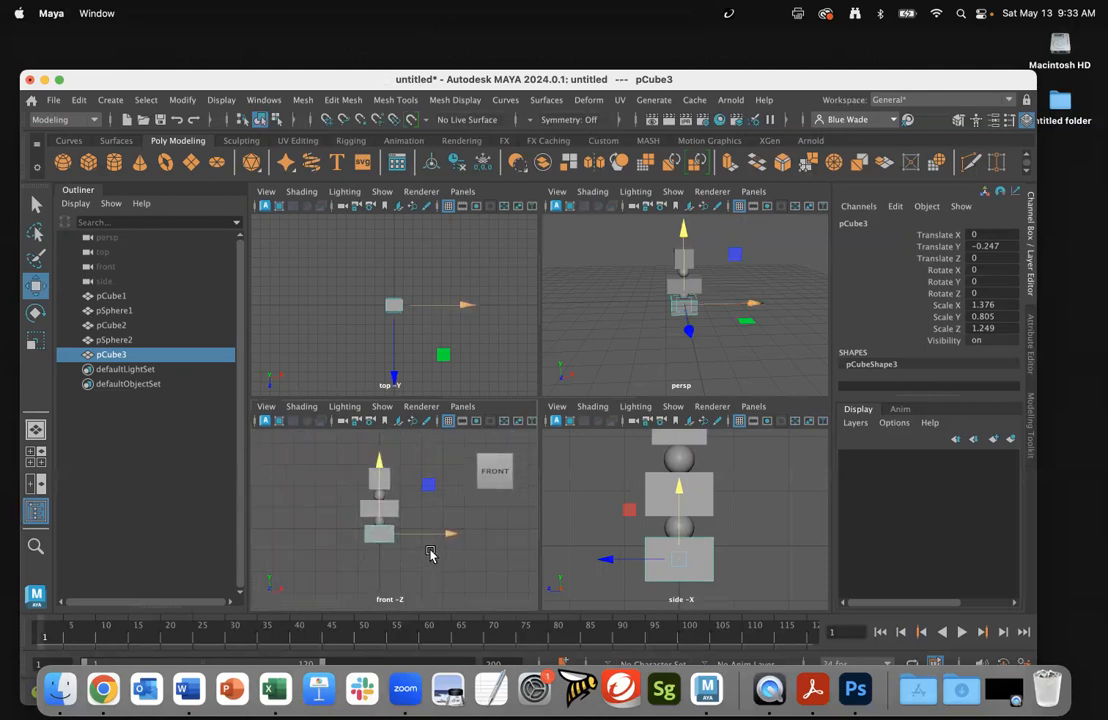
pyautogui.scroll(-3, 715, 541)
pyautogui.scroll(-1, 710, 542)
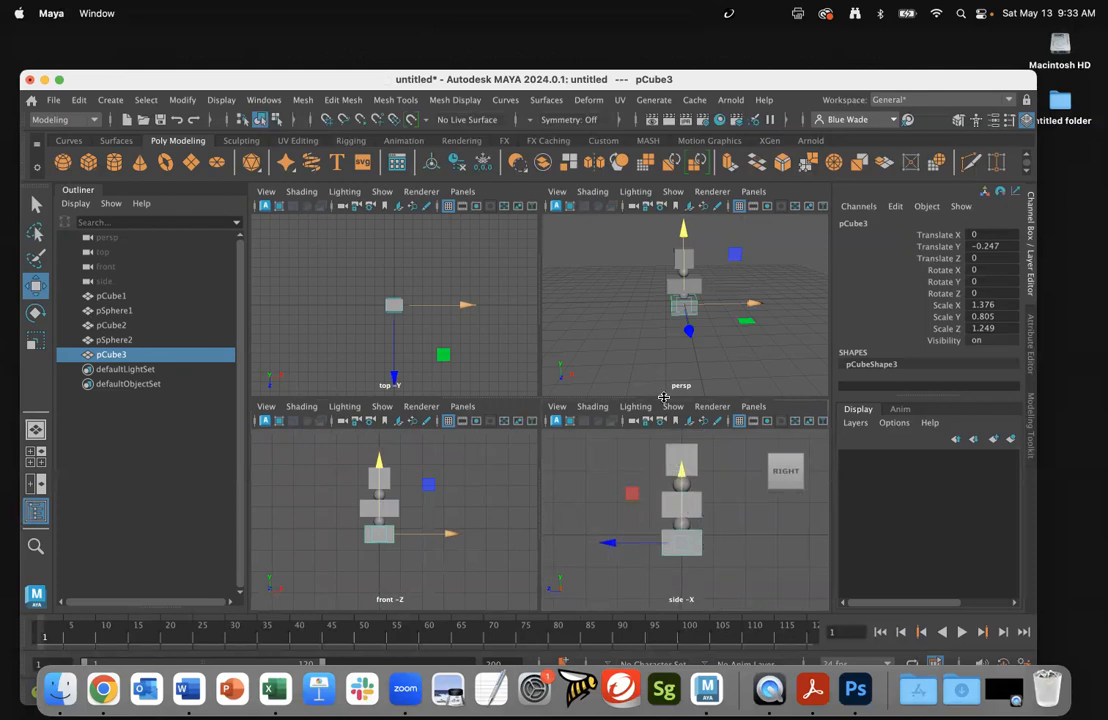
pyautogui.scroll(-2, 608, 345)
pyautogui.keyDown('alt'); pyautogui.moveTo(608, 345); pyautogui.dragTo(680, 295); pyautogui.keyUp('alt')
pyautogui.moveTo(618, 344)
pyautogui.keyDown('alt'); pyautogui.mouseDown()
pyautogui.moveTo(619, 386)
pyautogui.moveTo(613, 309)
pyautogui.moveTo(617, 339)
pyautogui.mouseUp(); pyautogui.keyUp('alt')
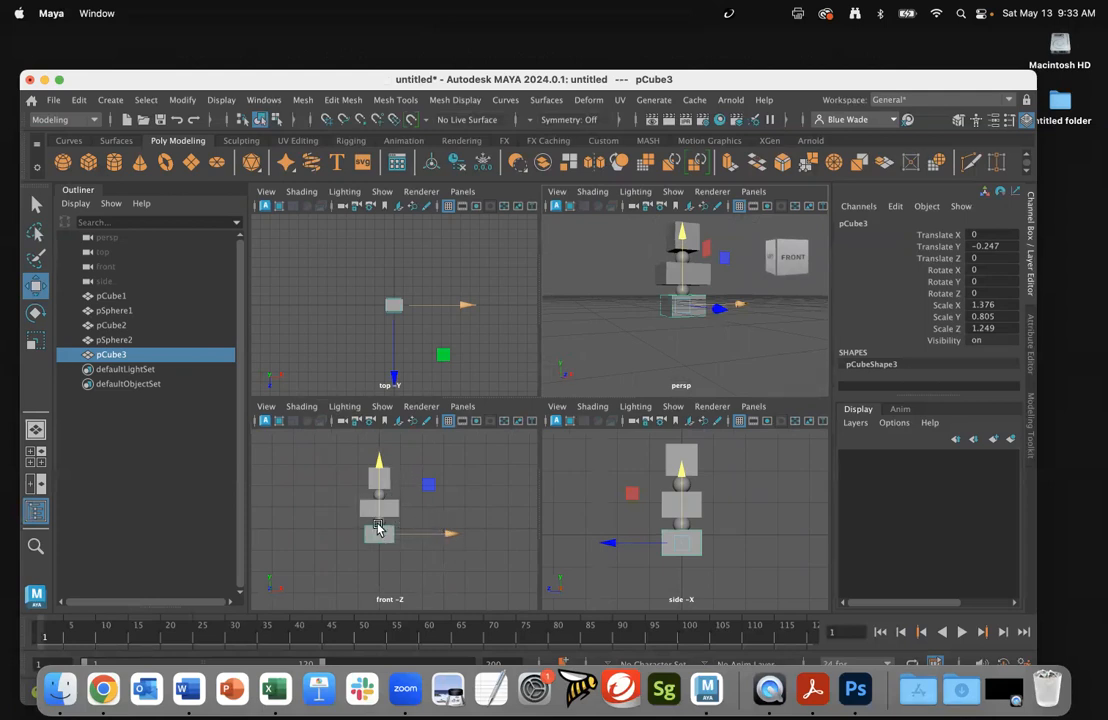
pyautogui.click(62, 160)
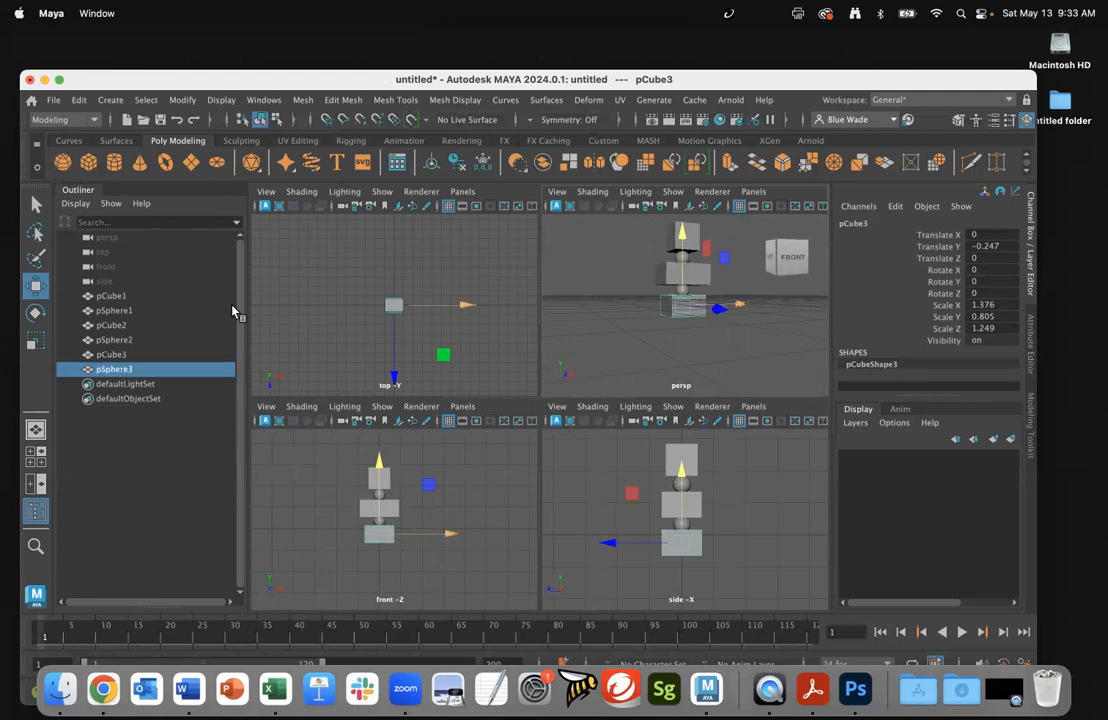
pyautogui.moveTo(455, 531); pyautogui.dragTo(420, 547)
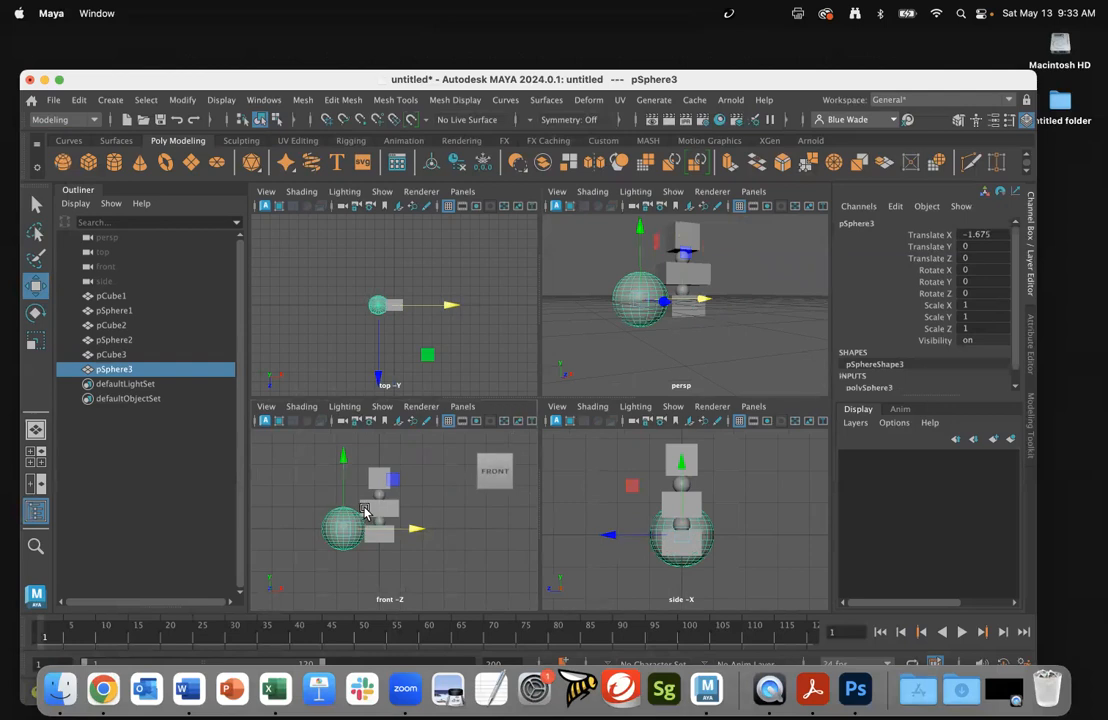
pyautogui.press('e')
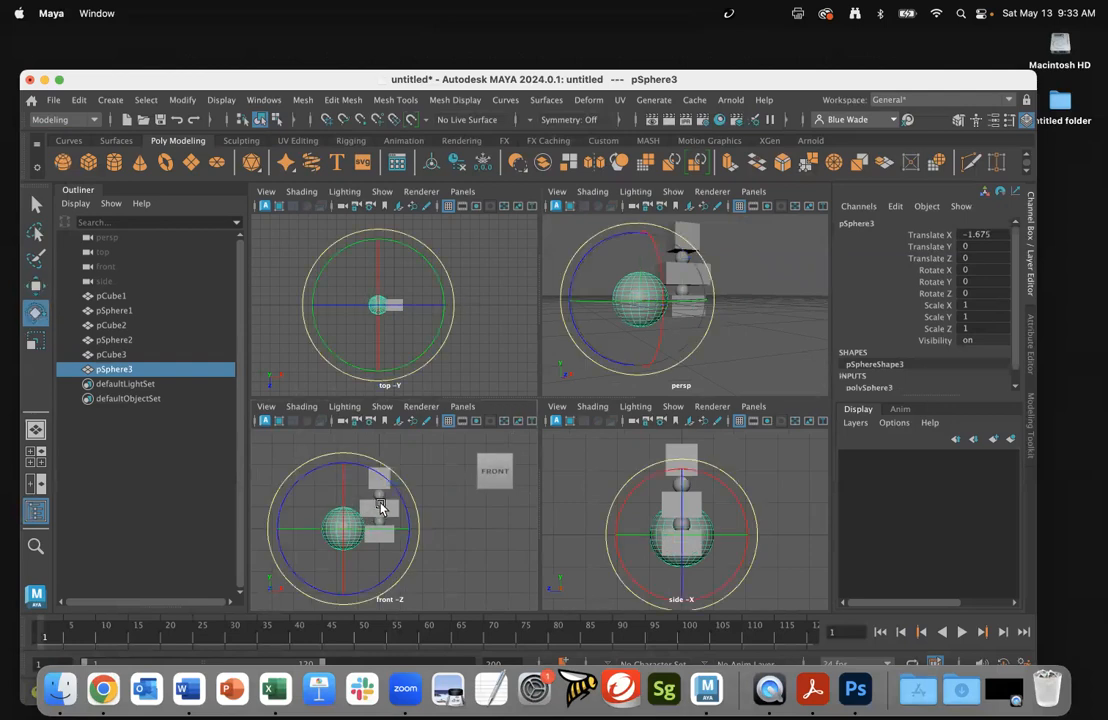
pyautogui.press('r')
pyautogui.moveTo(339, 532); pyautogui.dragTo(319, 548)
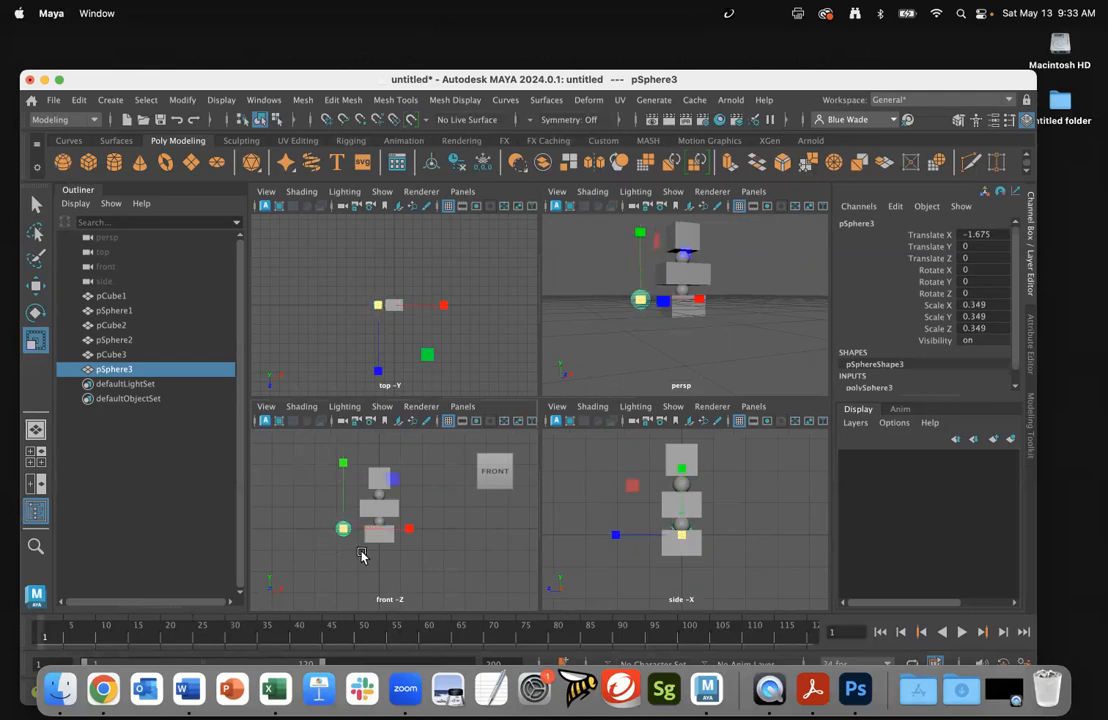
# Step: Move the new sphere beside the bottom cube, to about -1.06 on X and -0.31 on Y
pyautogui.press('w')
pyautogui.moveTo(345, 459); pyautogui.dragTo(352, 482)
pyautogui.moveTo(413, 540); pyautogui.dragTo(423, 538)
pyautogui.keyDown('alt'); pyautogui.moveTo(367, 557); pyautogui.dragTo(528, 541, button='right'); pyautogui.keyUp('alt')
pyautogui.moveTo(320, 490); pyautogui.dragTo(321, 481)
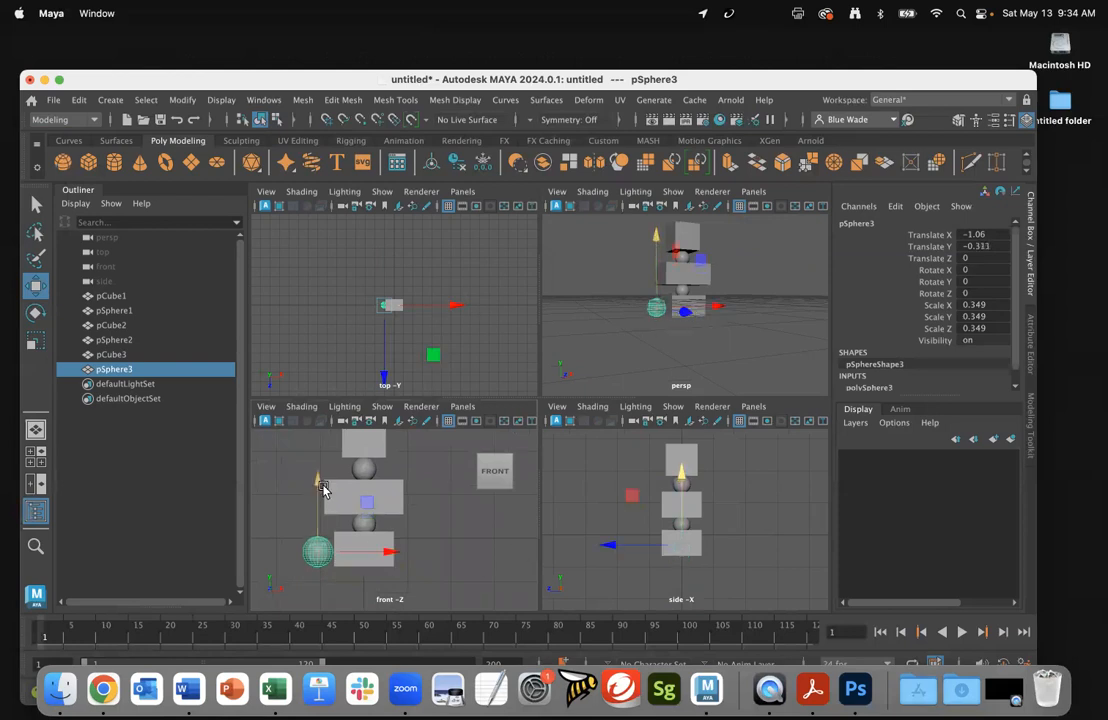
# Step: Shrink the side sphere uniformly to about 0.25 and move it against the bottom cube at about -0.96 on X
pyautogui.press('r')
pyautogui.moveTo(320, 554); pyautogui.dragTo(313, 557)
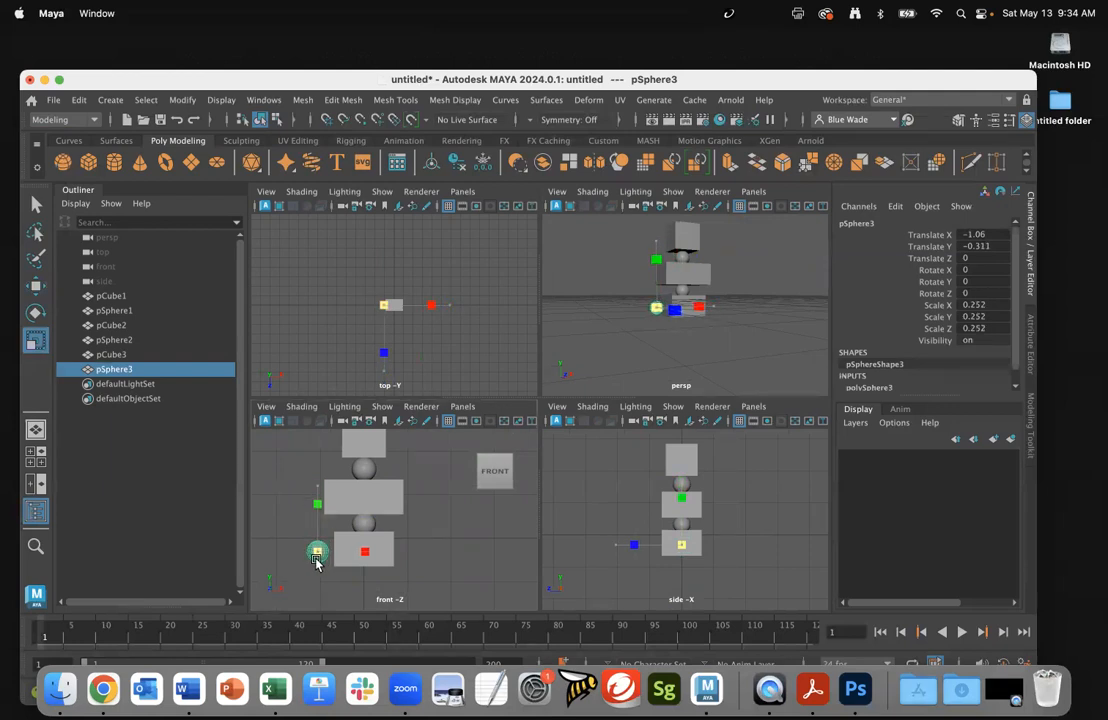
pyautogui.moveTo(316, 564); pyautogui.dragTo(318, 563)
pyautogui.press('w')
pyautogui.moveTo(388, 554); pyautogui.dragTo(395, 553)
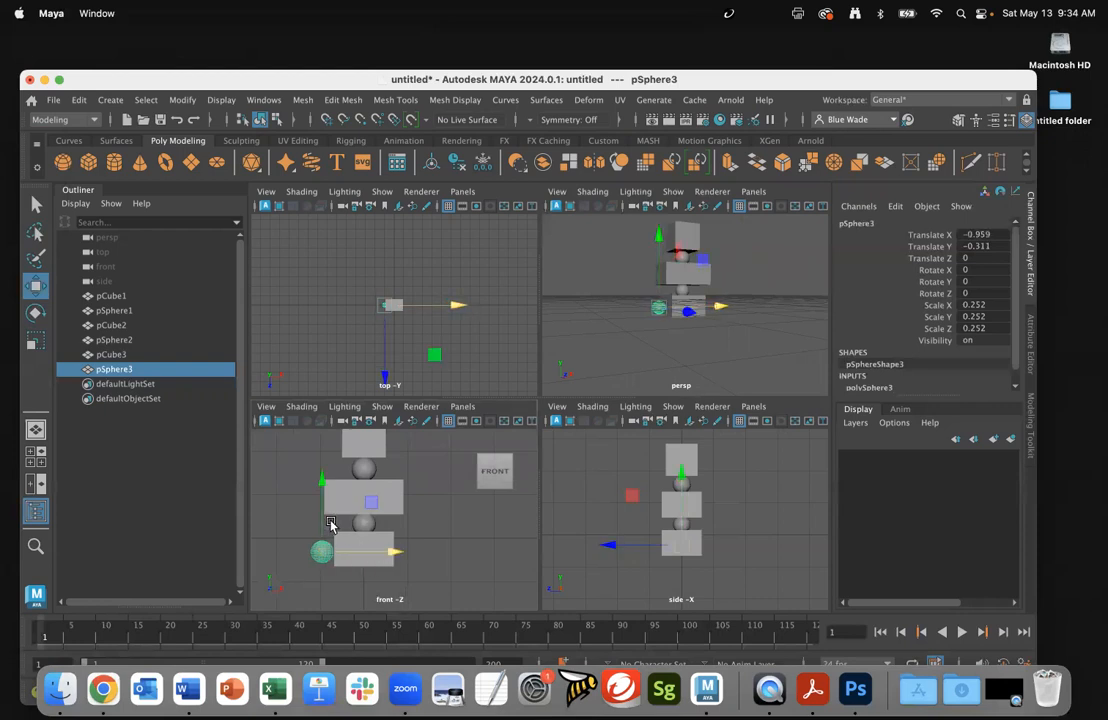
# Step: Duplicate the side sphere and move the copy to the opposite side of the bottom cube, at 0.96 on X
pyautogui.hotkey('ctrl', 'd')
pyautogui.moveTo(390, 551); pyautogui.dragTo(481, 550)
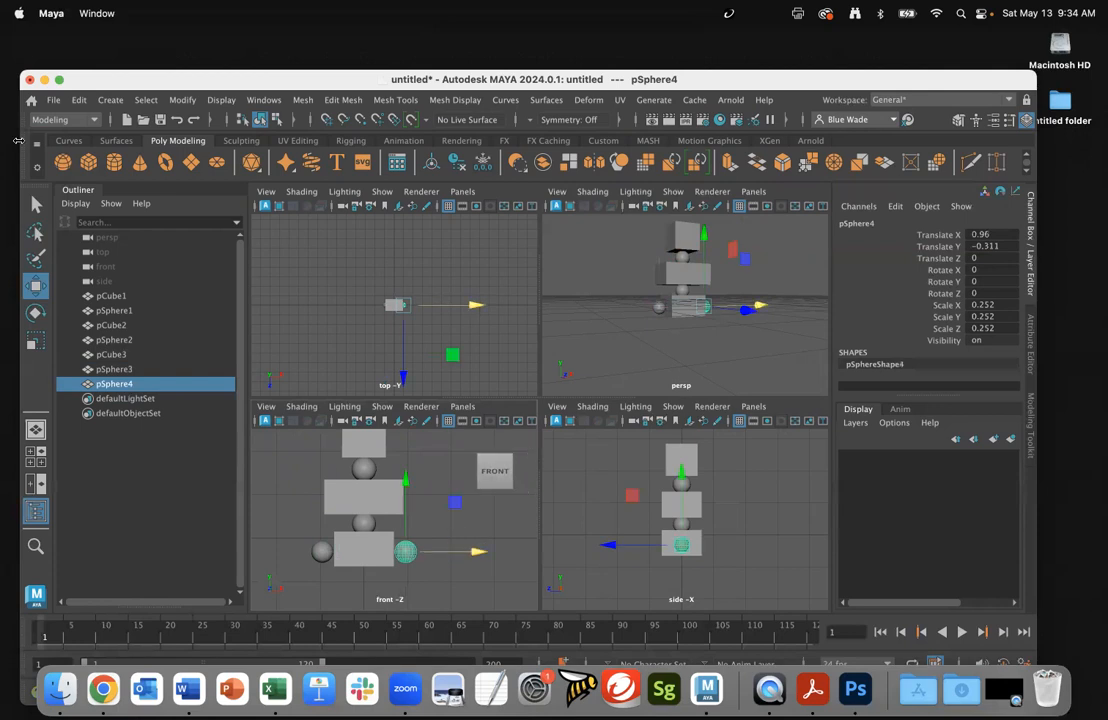
pyautogui.click(79, 100)
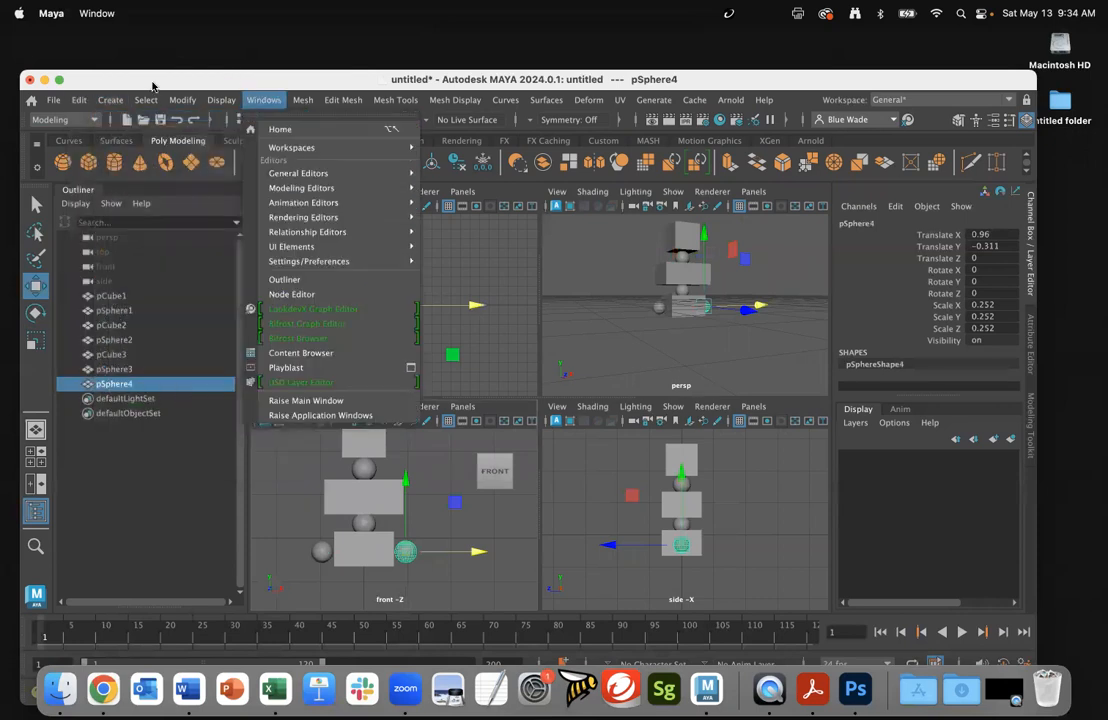
pyautogui.click(452, 552)
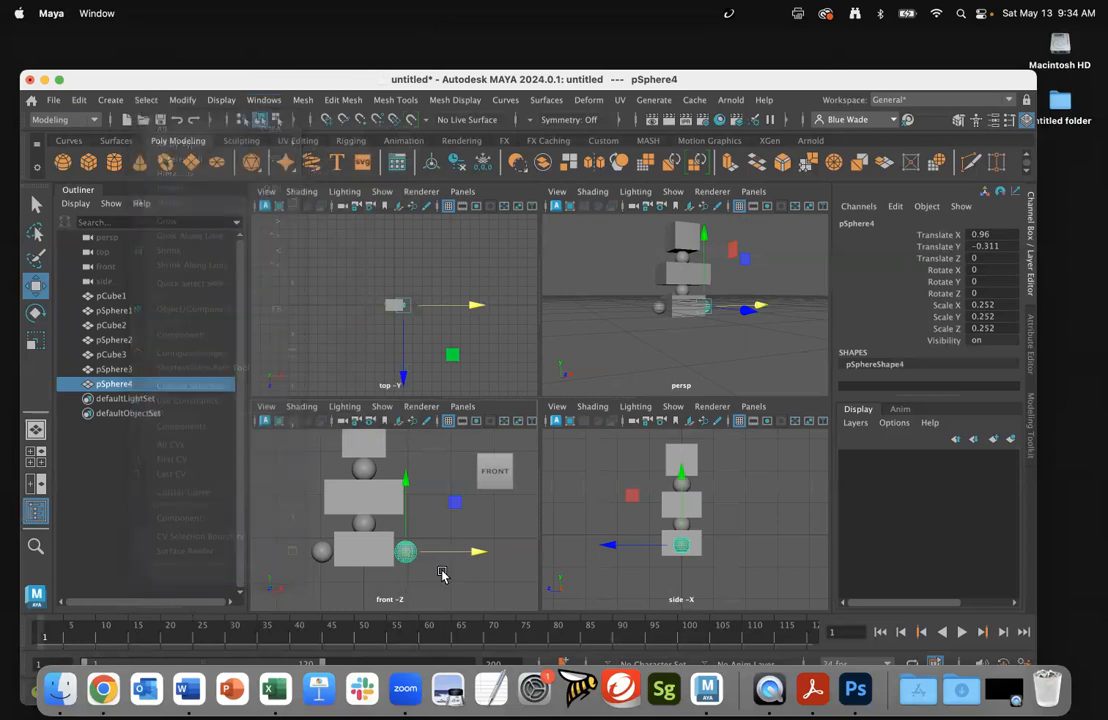
# Step: Create a new polygon cube and lower it below the figure to about -1.52 on Y
pyautogui.click(315, 558)
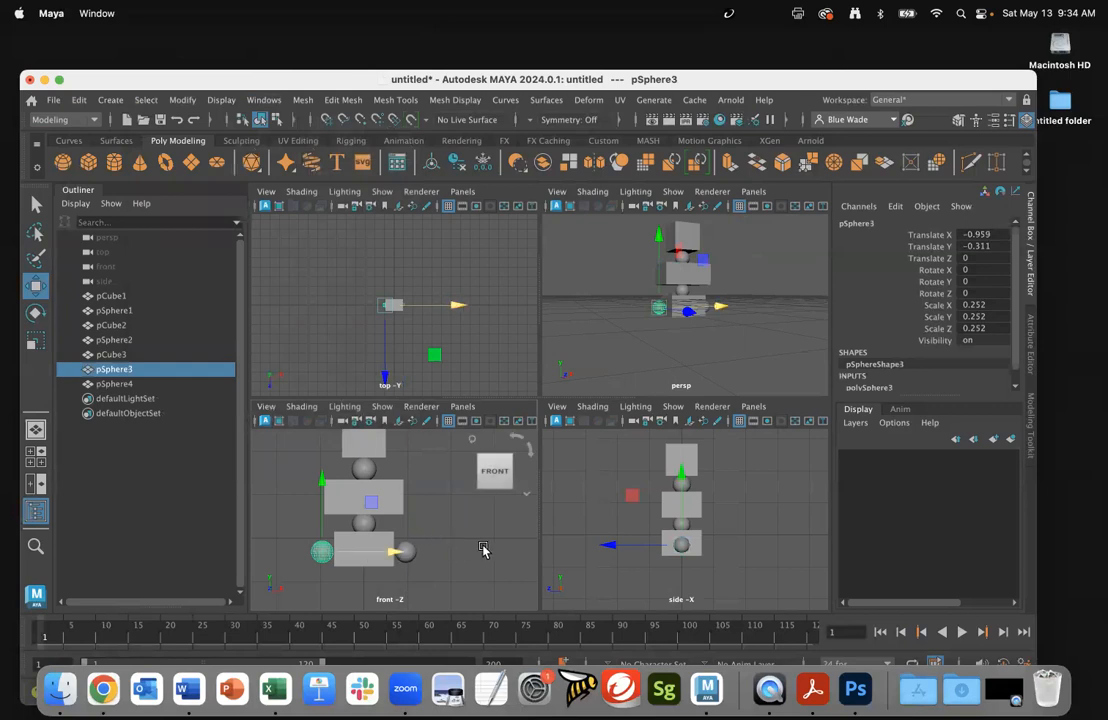
pyautogui.scroll(-3, 430, 540)
pyautogui.moveTo(470, 551)
pyautogui.keyDown('alt'); pyautogui.mouseDown(button='middle')
pyautogui.moveTo(470, 519)
pyautogui.moveTo(465, 530)
pyautogui.mouseUp(button='middle'); pyautogui.keyUp('alt')
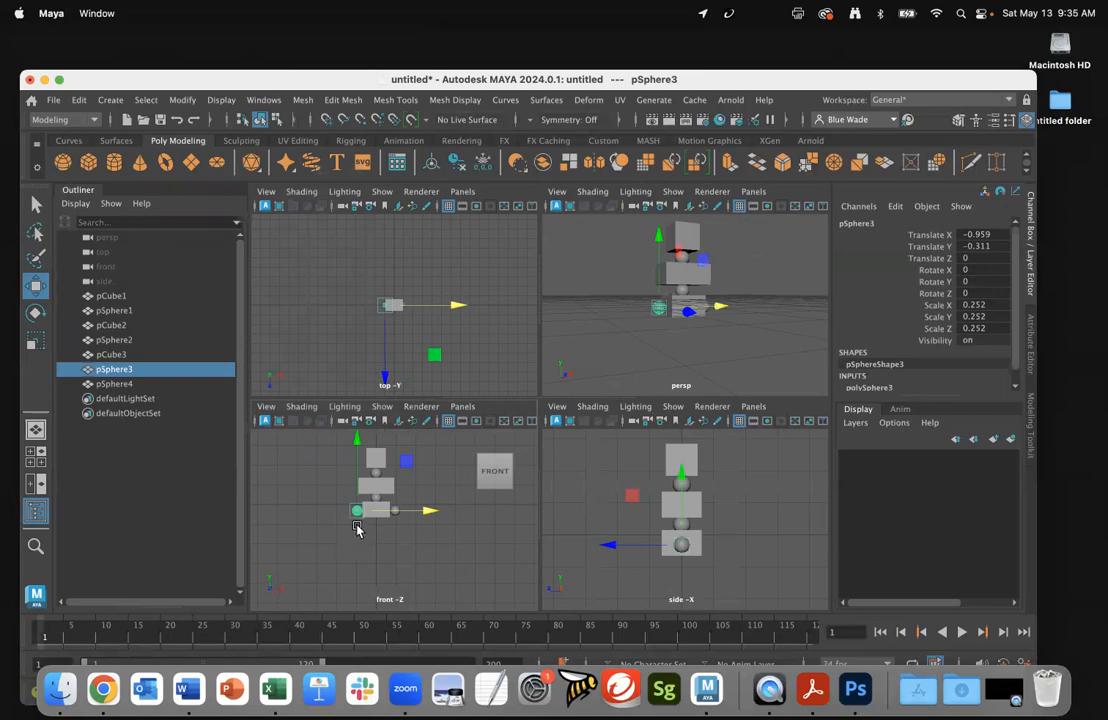
pyautogui.click(88, 162)
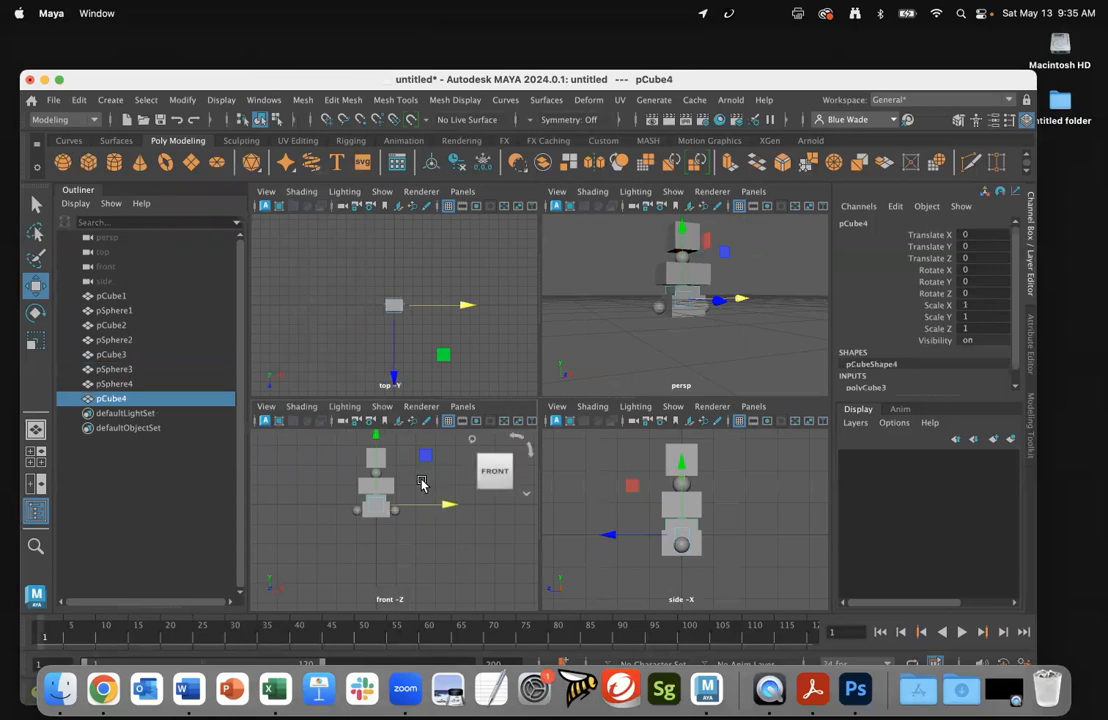
pyautogui.moveTo(376, 434); pyautogui.dragTo(377, 462)
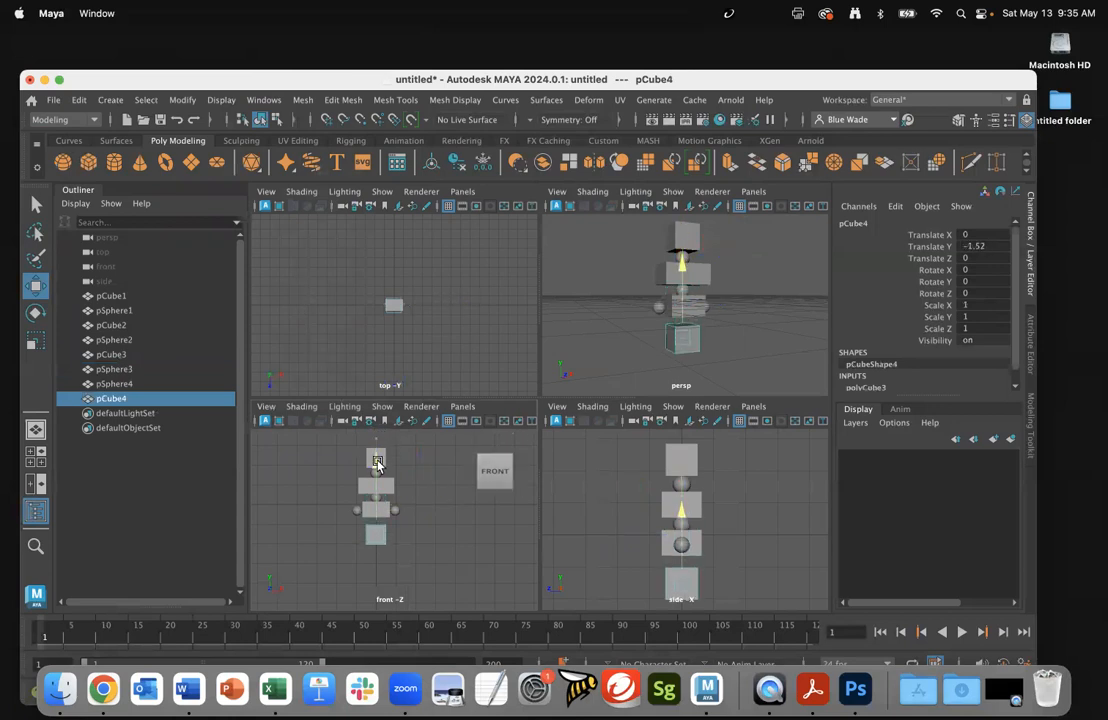
# Step: Move the new cube under the side sphere on negative X, to about -1.22 on X and -1.04 on Y
pyautogui.click(433, 544)
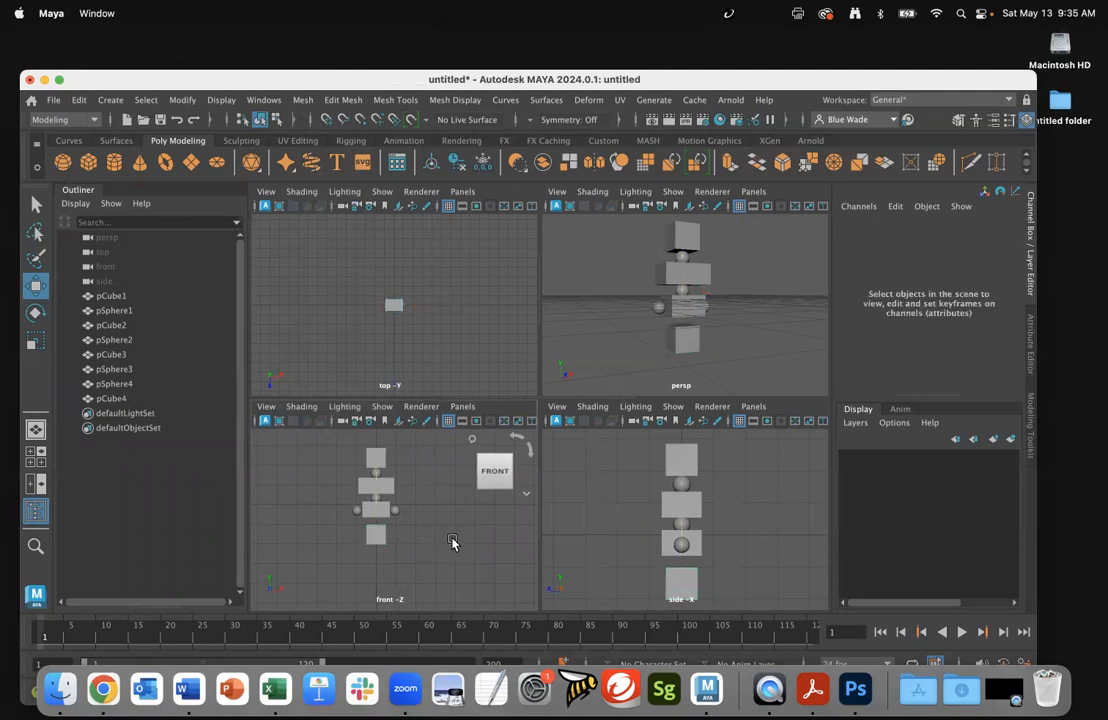
pyautogui.click(375, 534)
pyautogui.moveTo(457, 538); pyautogui.dragTo(431, 536)
pyautogui.moveTo(351, 463); pyautogui.dragTo(356, 455)
pyautogui.moveTo(431, 527); pyautogui.dragTo(428, 529)
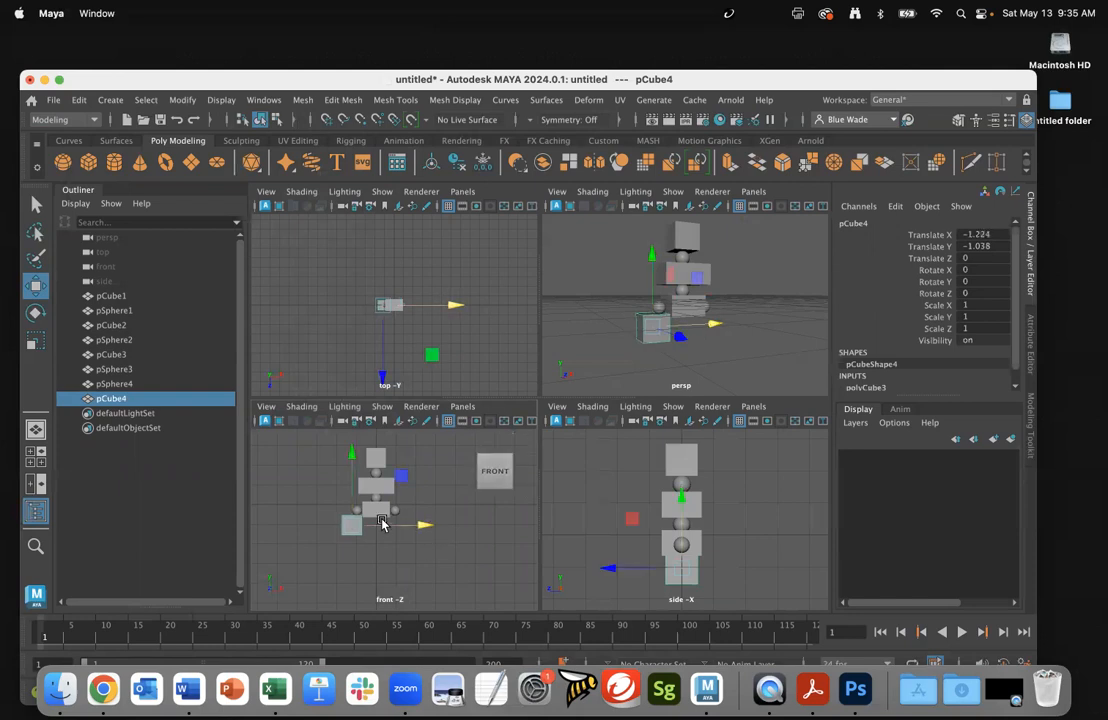
# Step: Stretch the new cube into a leg at 2.2 on Y scale and lower it to about -1.67 on Y
pyautogui.press('e')
pyautogui.press('r')
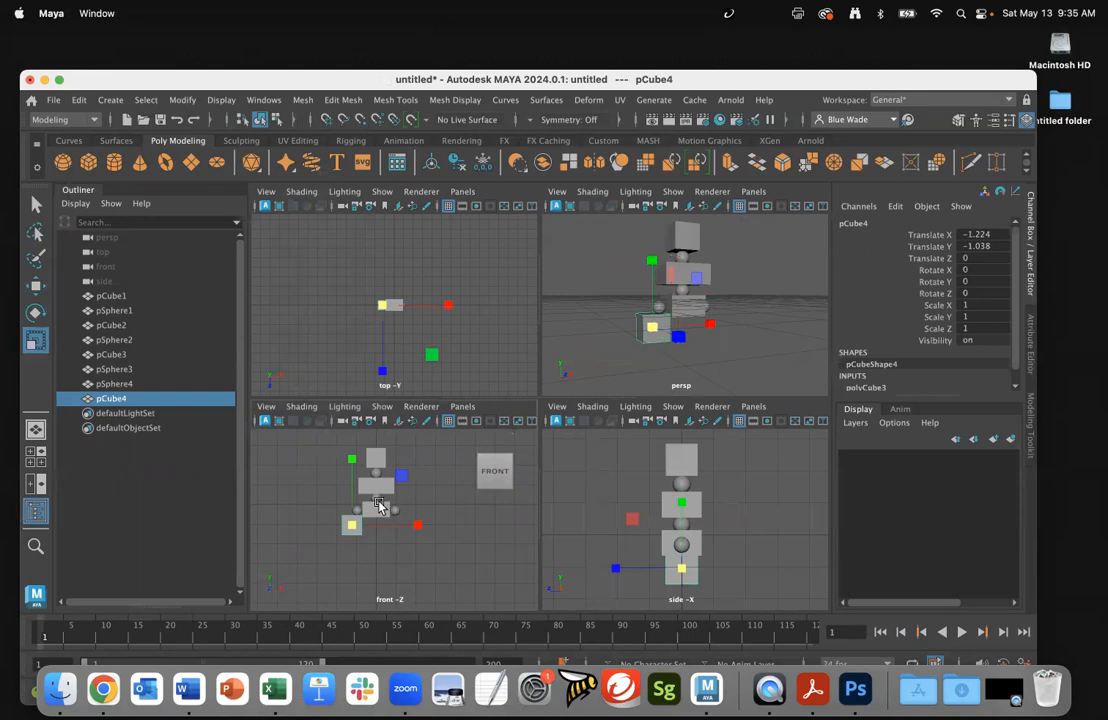
pyautogui.moveTo(354, 456); pyautogui.dragTo(354, 386)
pyautogui.press('w')
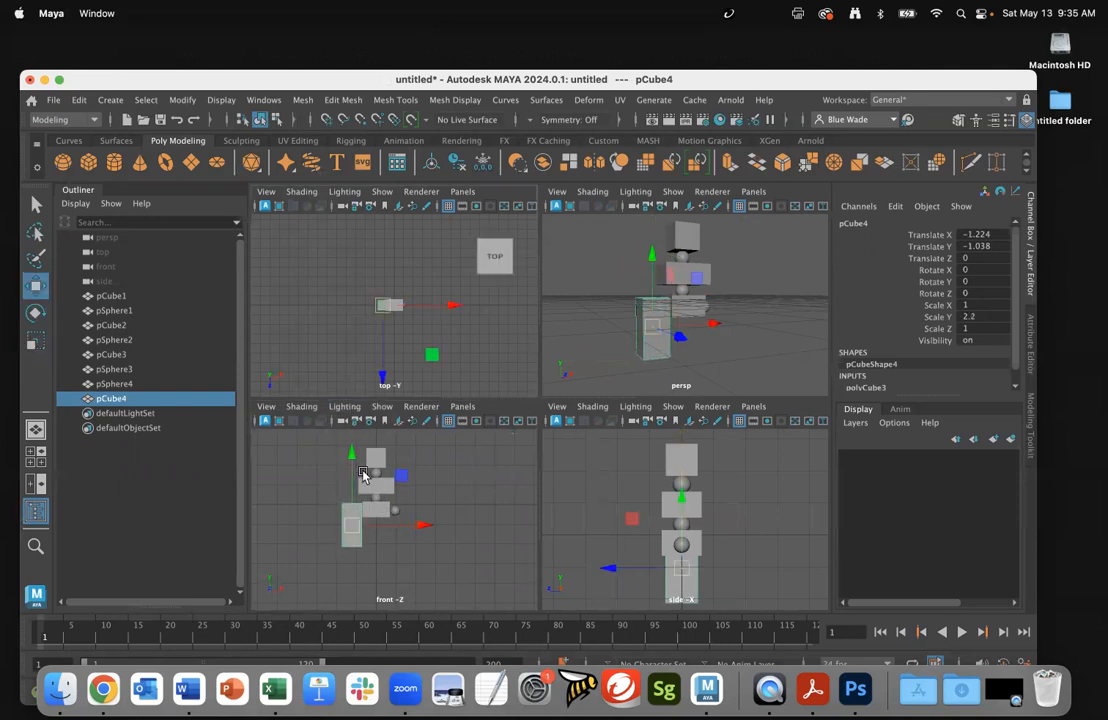
pyautogui.moveTo(354, 456); pyautogui.dragTo(355, 467)
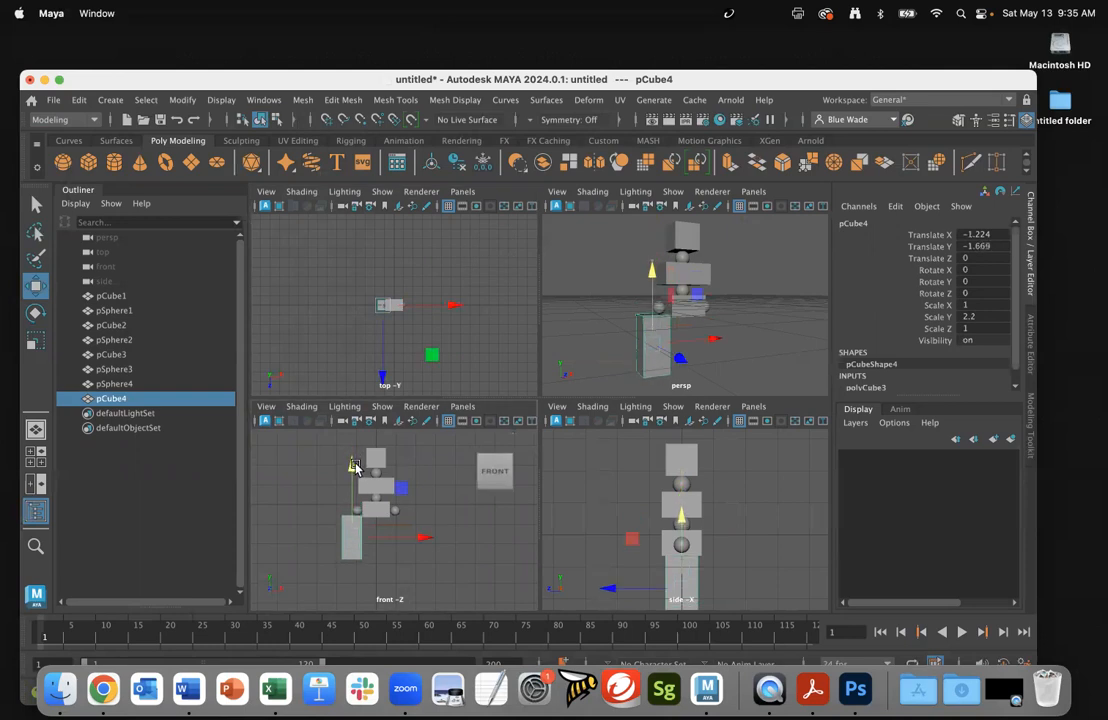
# Step: Shift the leg block slightly outward to about -1.27 on X
pyautogui.scroll(1, 444, 561)
pyautogui.scroll(2, 444, 561)
pyautogui.moveTo(395, 550); pyautogui.dragTo(393, 551)
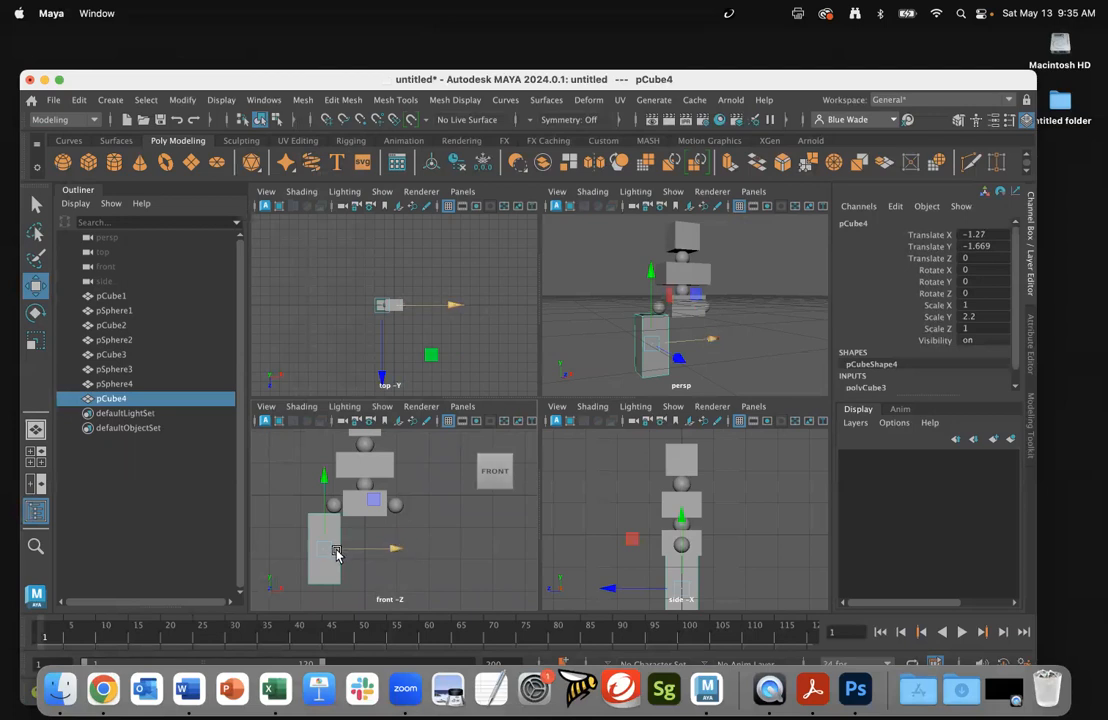
# Step: Scale the leg block down to about 0.565 by 1.776 by 0.807 and shift it inward to about -1.09 on X
pyautogui.press('r')
pyautogui.moveTo(323, 551); pyautogui.dragTo(368, 557)
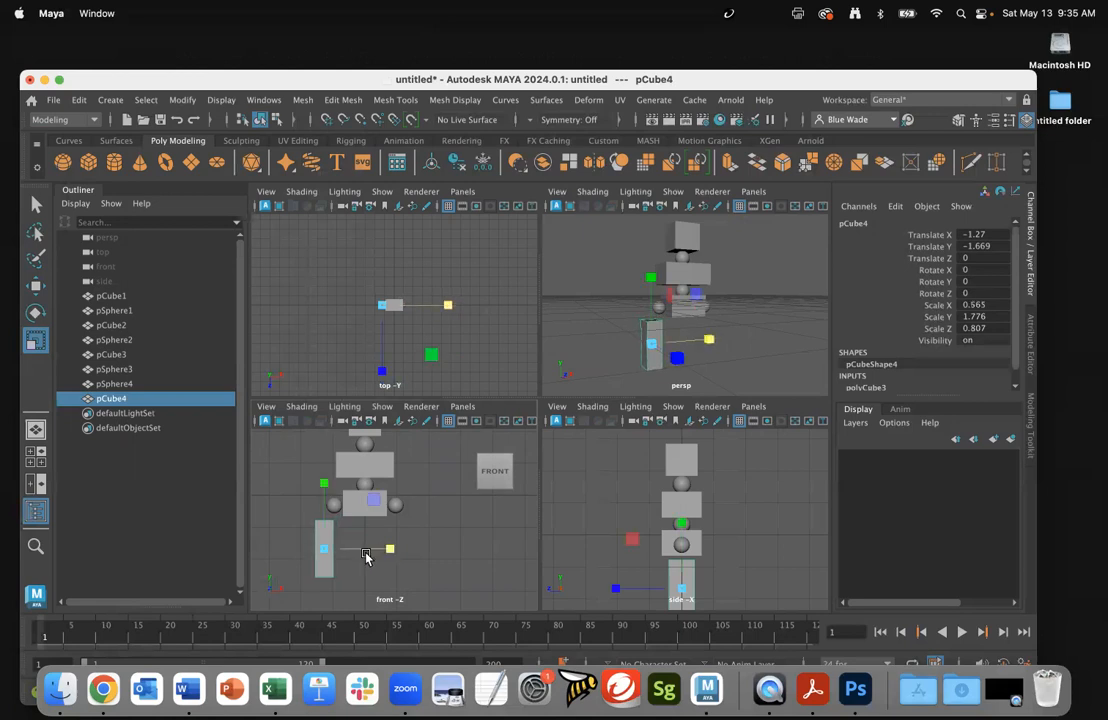
pyautogui.press('w')
pyautogui.moveTo(394, 555); pyautogui.dragTo(401, 551)
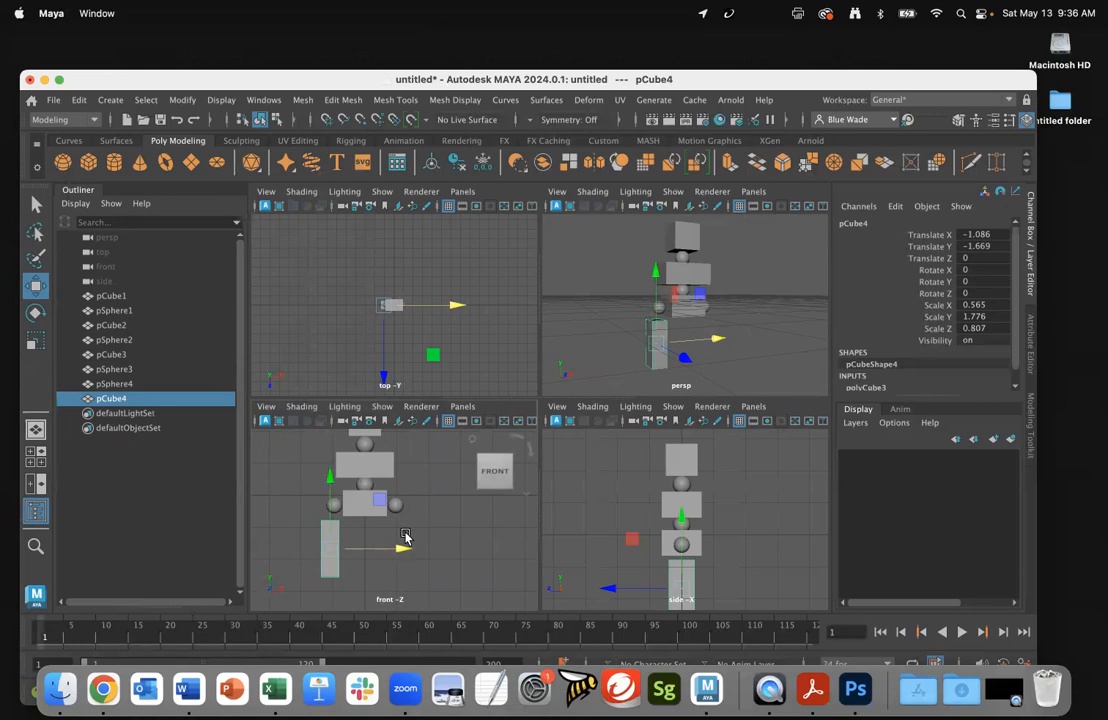
# Step: Raise the leg block to meet the side sphere and center it underneath, at about -0.96 on X and -1.43 on Y
pyautogui.scroll(-5, 447, 543)
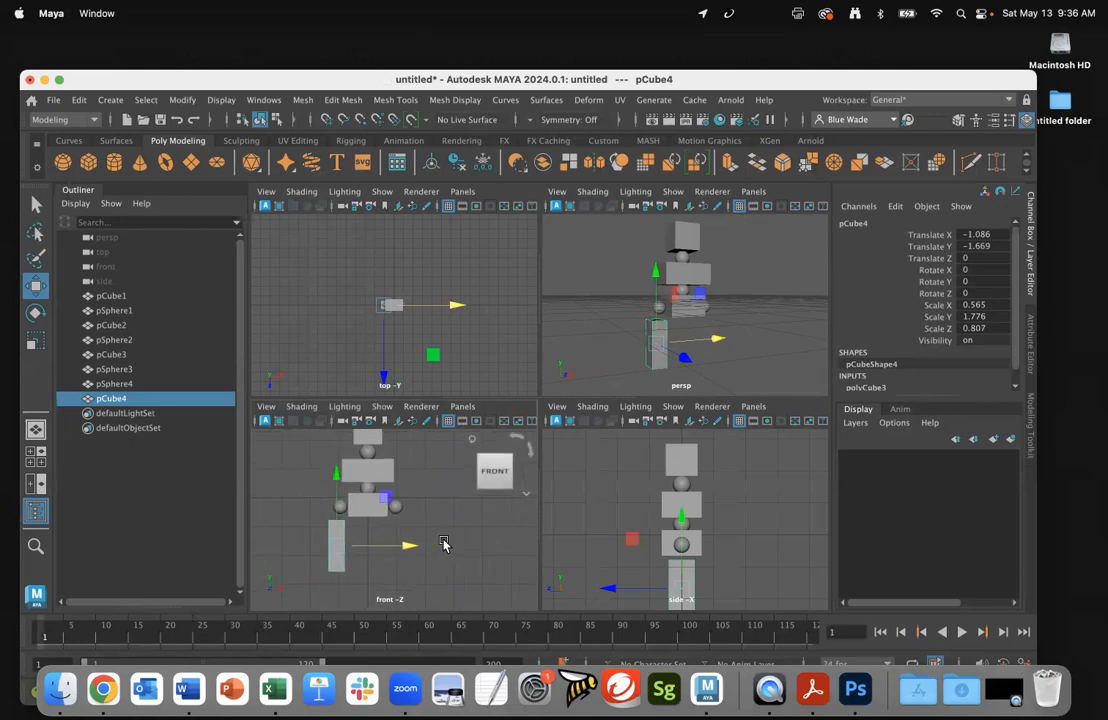
pyautogui.scroll(1, 426, 537)
pyautogui.scroll(2, 426, 537)
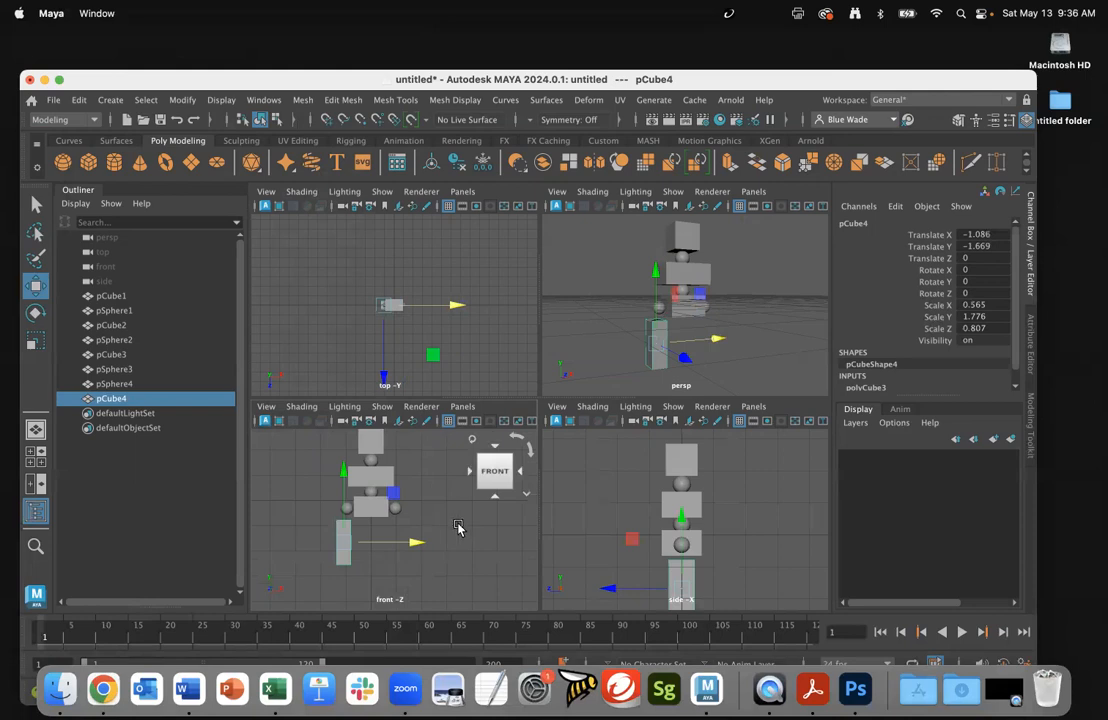
pyautogui.keyDown('alt'); pyautogui.moveTo(460, 529); pyautogui.dragTo(501, 529, button='right'); pyautogui.keyUp('alt')
pyautogui.moveTo(336, 477); pyautogui.dragTo(338, 477)
pyautogui.moveTo(632, 337)
pyautogui.keyDown('alt'); pyautogui.mouseDown()
pyautogui.moveTo(685, 334)
pyautogui.moveTo(591, 343)
pyautogui.moveTo(672, 325)
pyautogui.moveTo(629, 355)
pyautogui.mouseUp(); pyautogui.keyUp('alt')
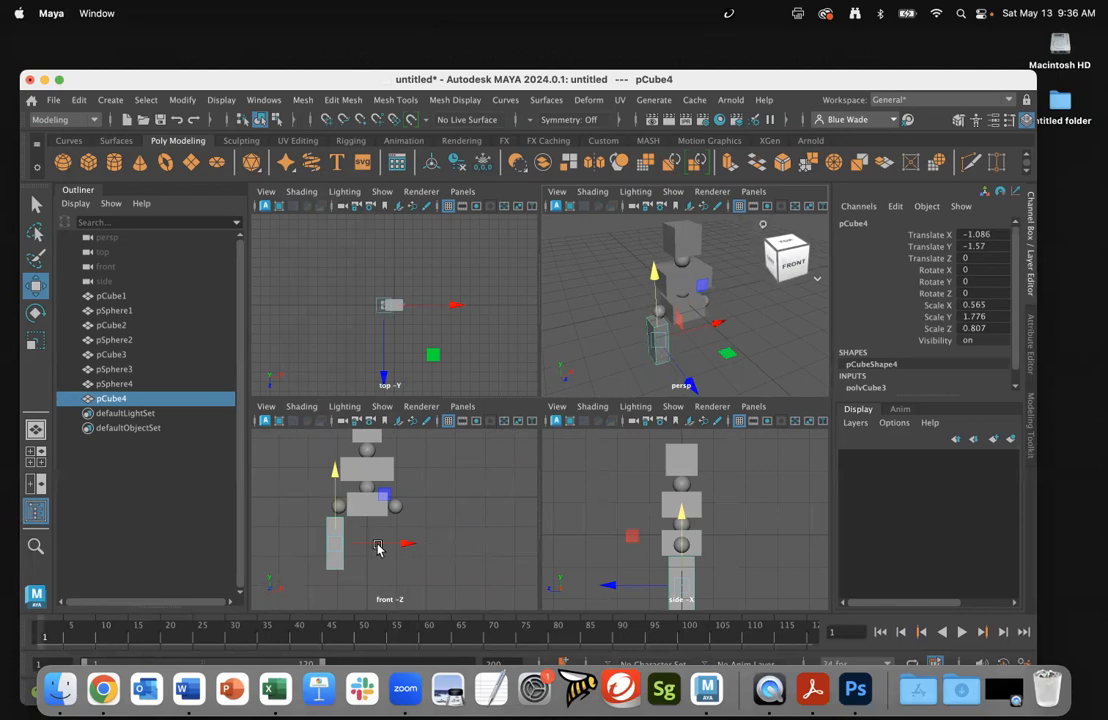
pyautogui.keyDown('alt'); pyautogui.moveTo(424, 546); pyautogui.dragTo(473, 542, button='right'); pyautogui.keyUp('alt')
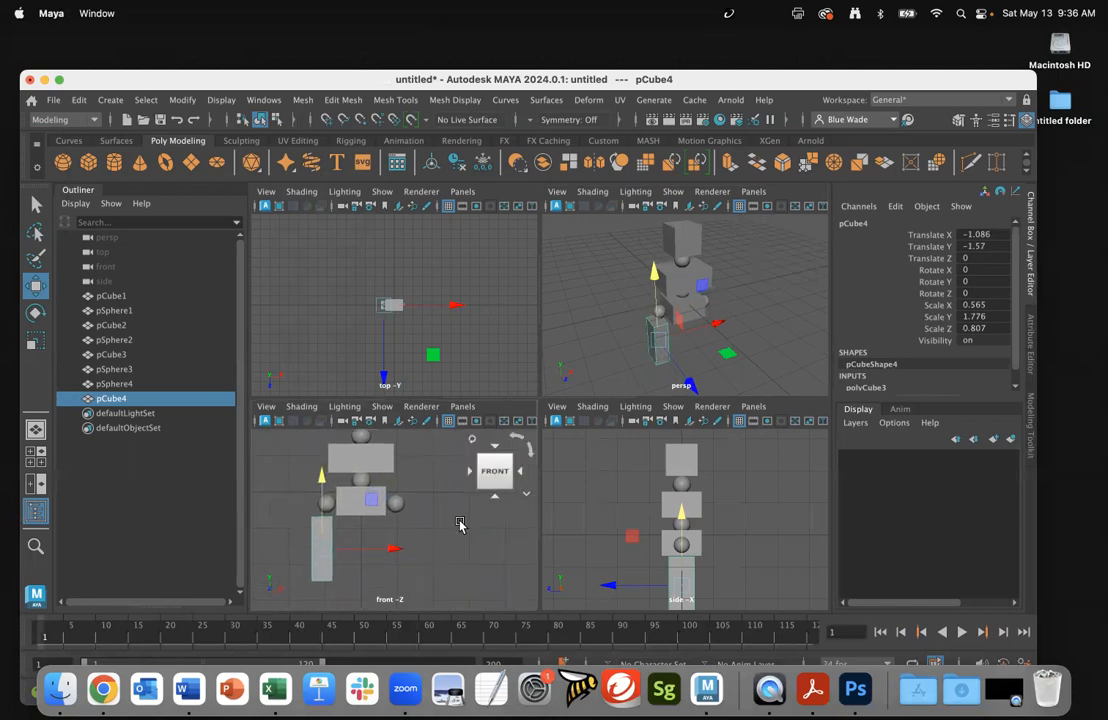
pyautogui.keyDown('alt'); pyautogui.moveTo(330, 460); pyautogui.dragTo(322, 478); pyautogui.keyUp('alt')
pyautogui.moveTo(393, 543); pyautogui.dragTo(405, 544)
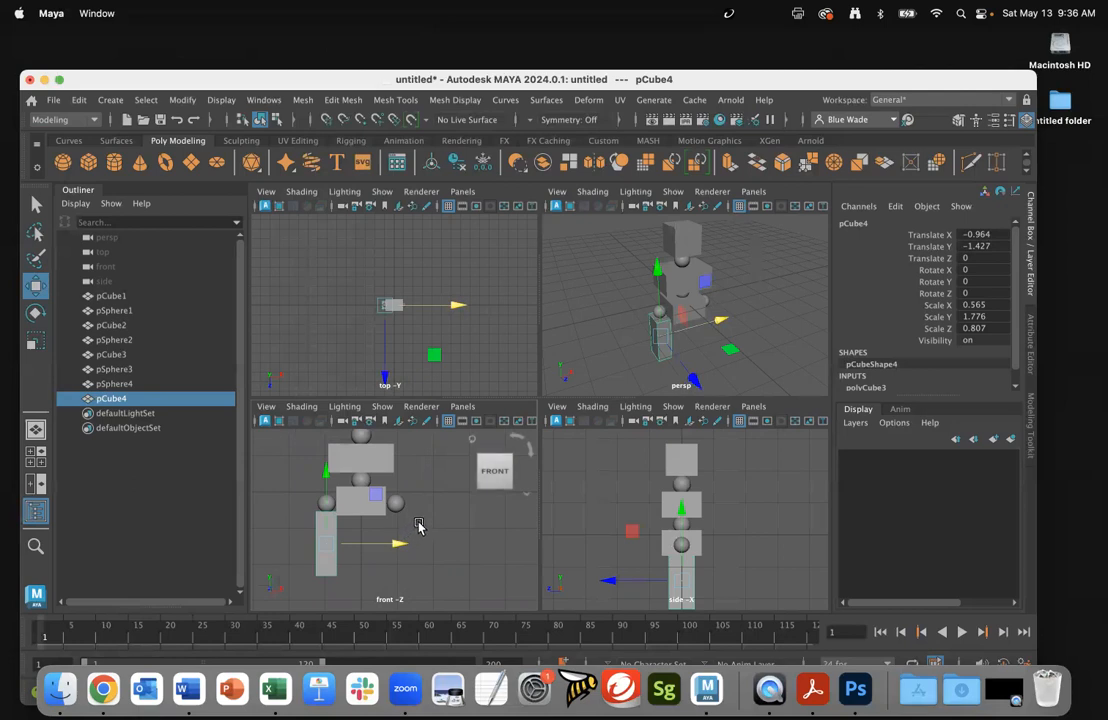
# Step: Duplicate the leg block and move the copy under the opposite side sphere, to about 1.0 on X
pyautogui.press('super+d')
pyautogui.moveTo(399, 545); pyautogui.dragTo(467, 549)
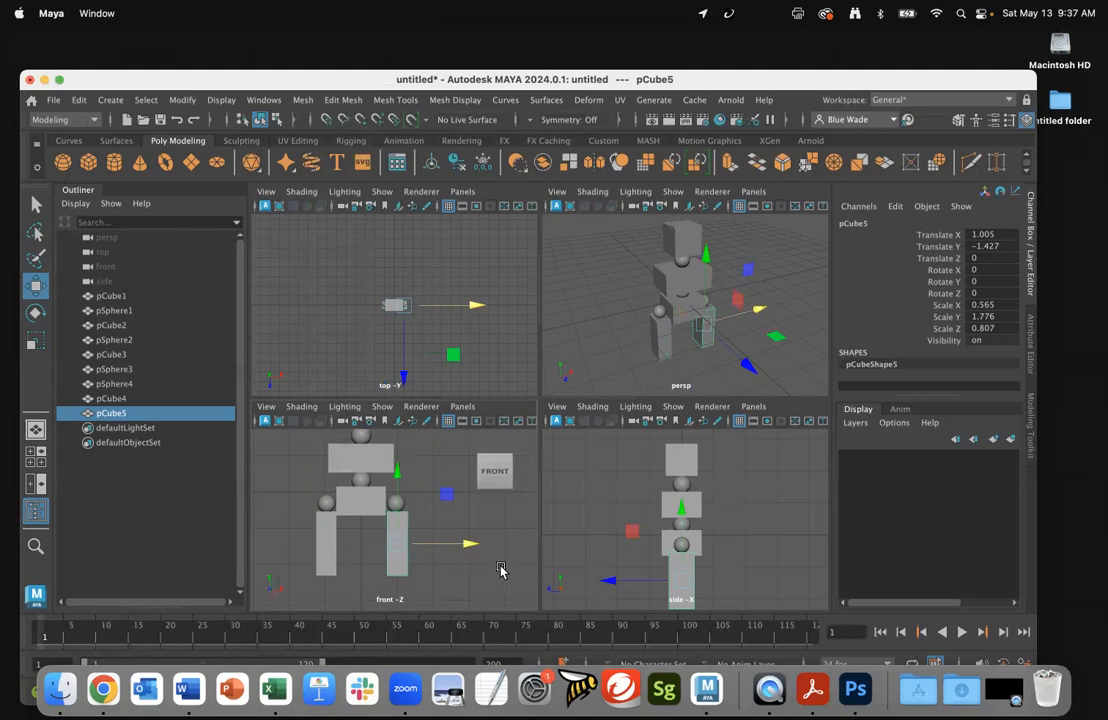
pyautogui.scroll(-3, 501, 570)
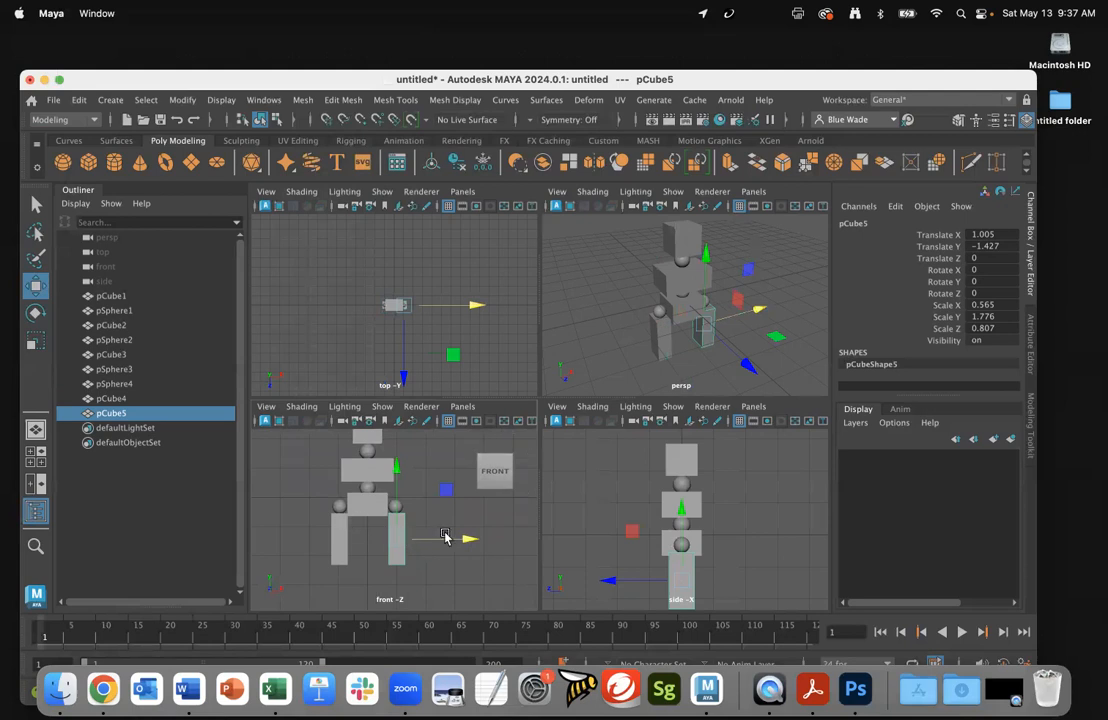
pyautogui.keyDown('ctrl'); pyautogui.moveTo(447, 455); pyautogui.dragTo(413, 512, button='right'); pyautogui.keyUp('ctrl')
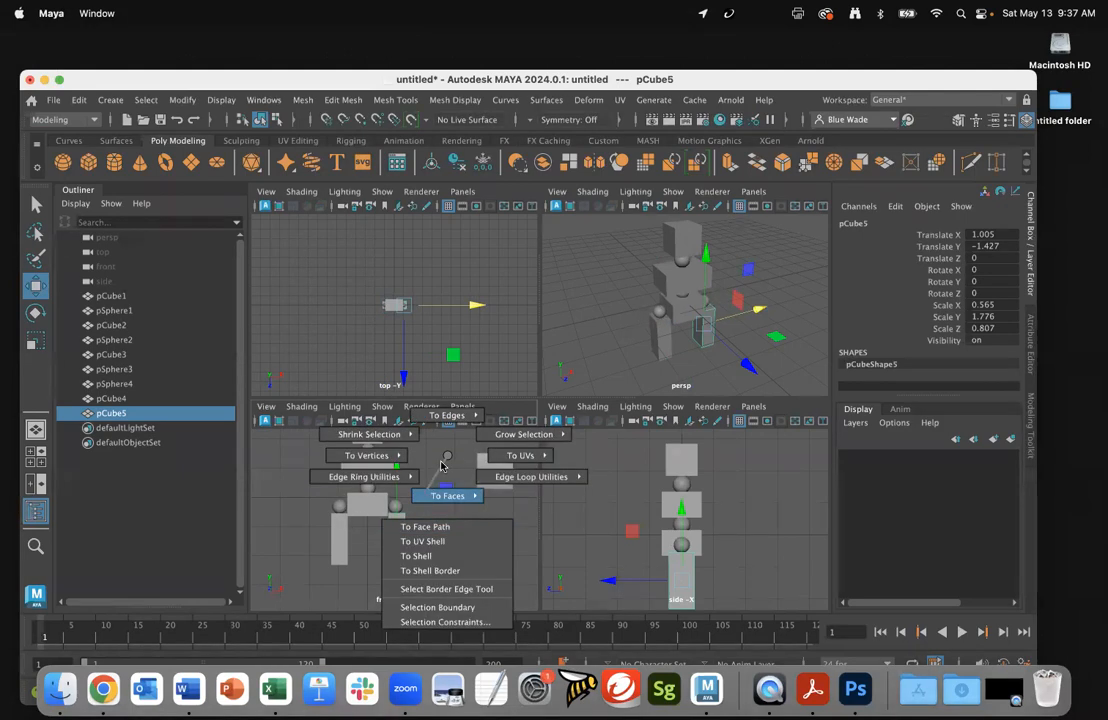
pyautogui.keyDown('ctrl'); pyautogui.moveTo(447, 455); pyautogui.dragTo(451, 482, button='right'); pyautogui.keyUp('ctrl')
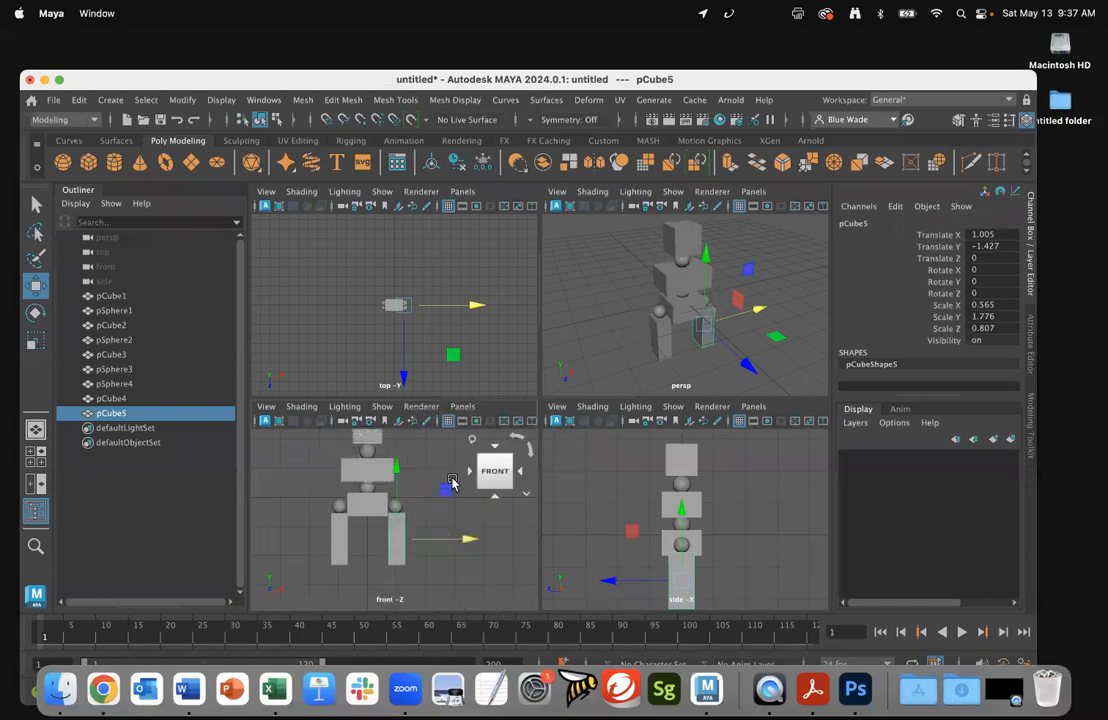
# Step: Duplicate the hip sphere on negative X and lower the copy to the bottom of its leg block, about -2.53 on Y
pyautogui.scroll(-3, 470, 558)
pyautogui.scroll(2, 476, 556)
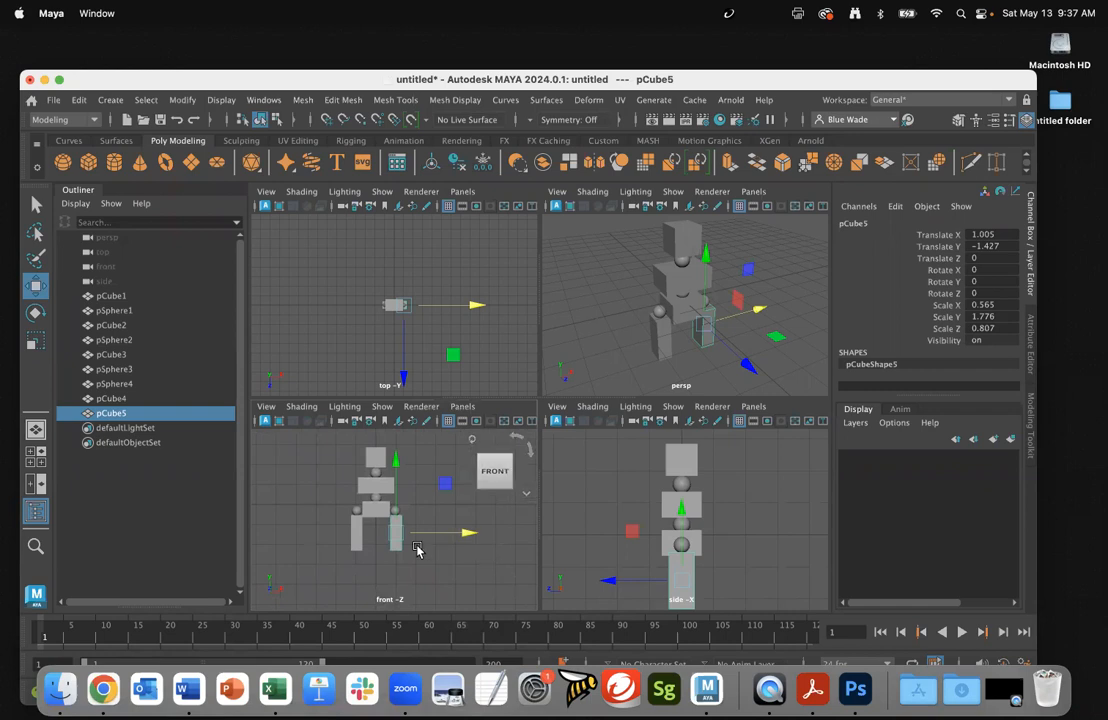
pyautogui.click(63, 165)
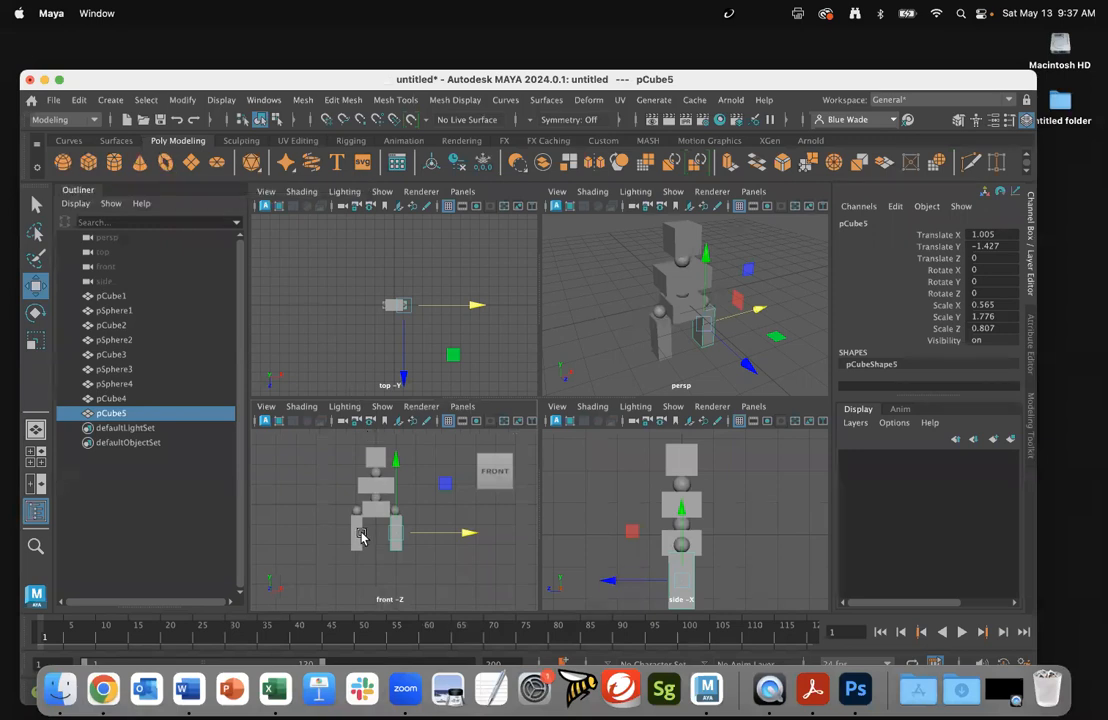
pyautogui.scroll(5, 394, 525)
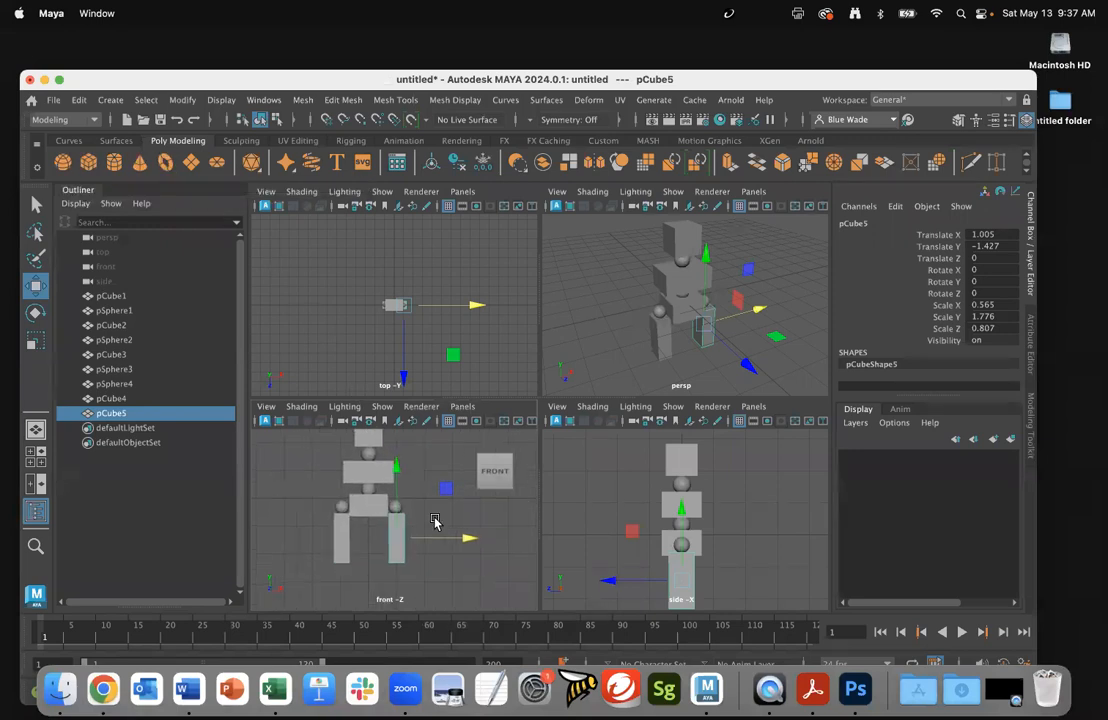
pyautogui.click(329, 506)
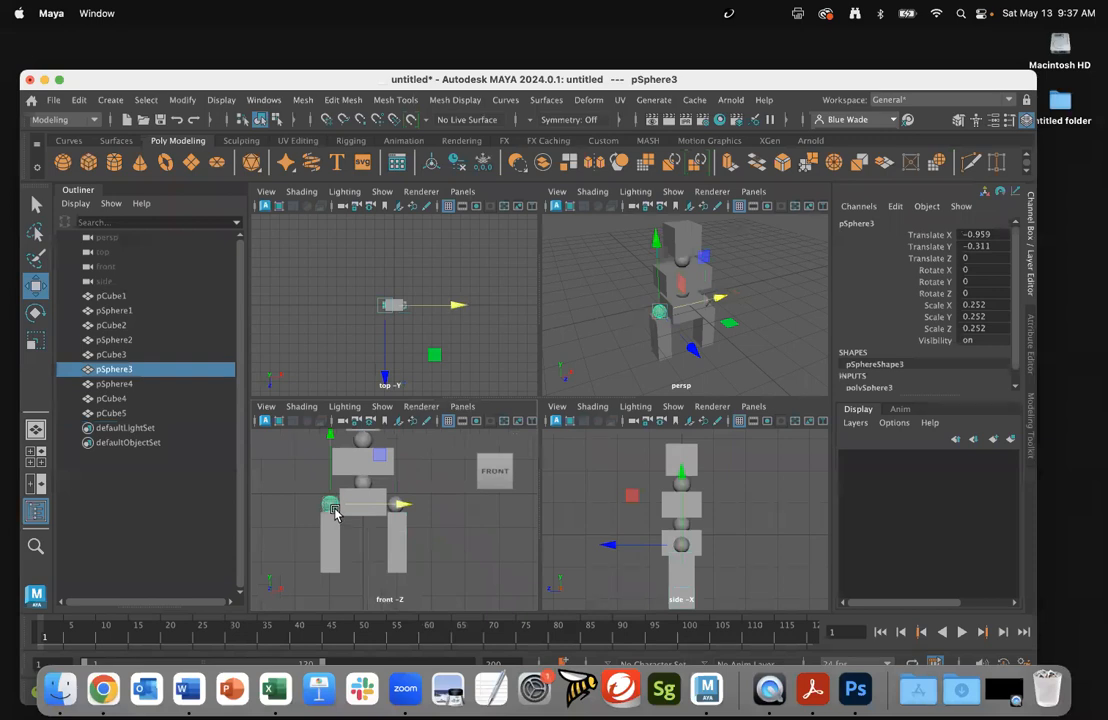
pyautogui.hotkey('ctrl', 'd')
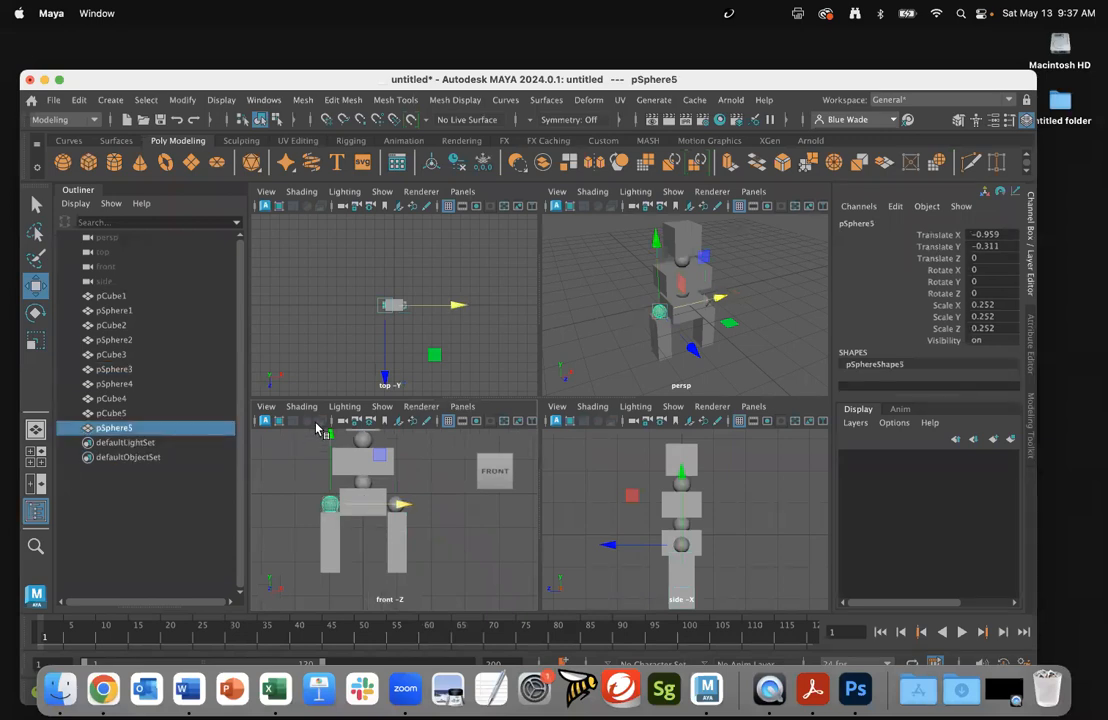
pyautogui.moveTo(329, 440); pyautogui.dragTo(334, 515)
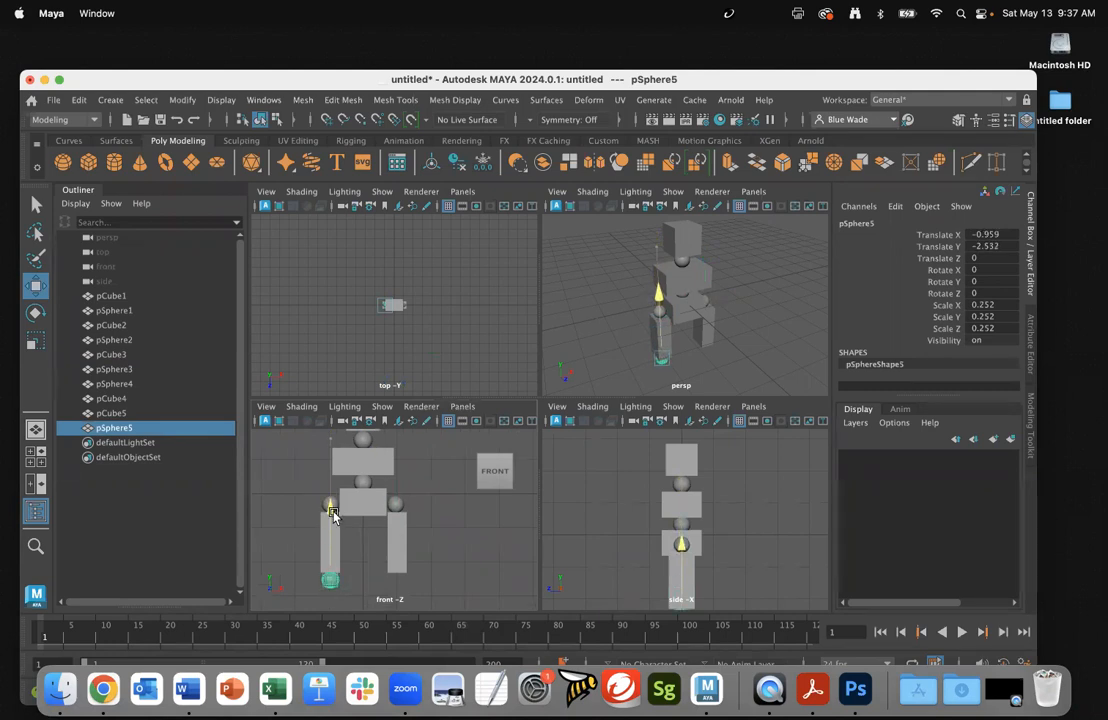
pyautogui.moveTo(333, 515); pyautogui.dragTo(334, 515)
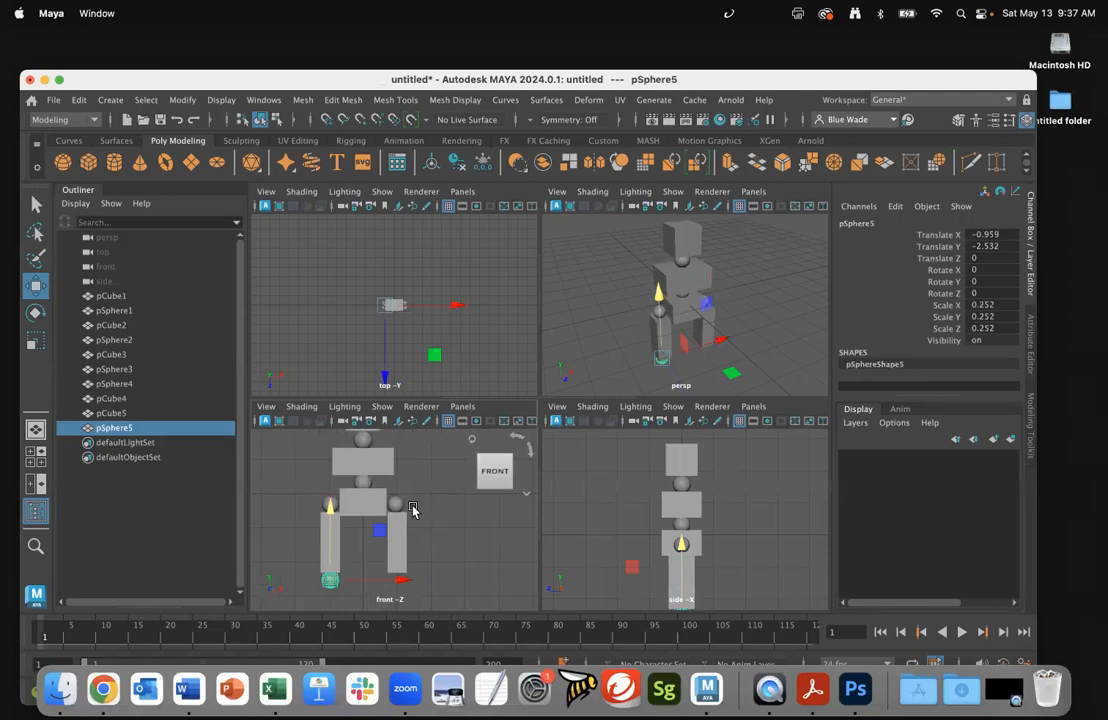
# Step: Duplicate the hip sphere on positive X and lower the copy to the bottom of its leg block, about -2.51 on Y
pyautogui.click(398, 505)
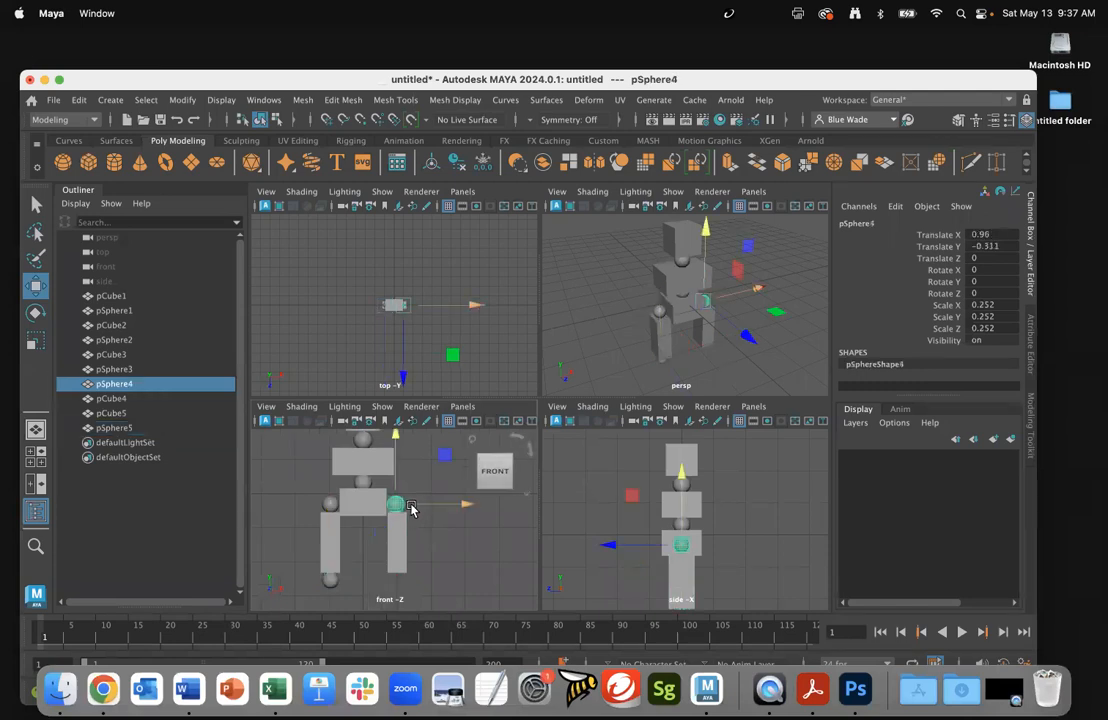
pyautogui.hotkey('ctrl', 'd')
pyautogui.moveTo(395, 440); pyautogui.dragTo(406, 515)
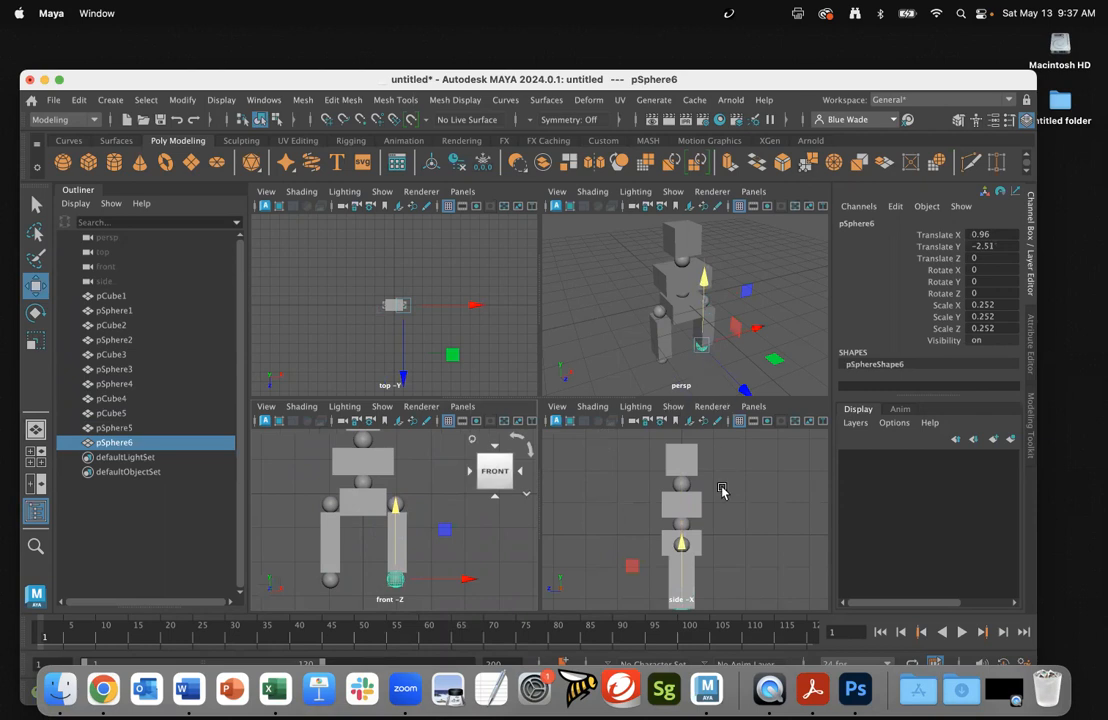
# Step: Shift the knee sphere on positive X slightly outward to about 1.0 on X, centering it under its leg block
pyautogui.keyDown('alt'); pyautogui.moveTo(733, 542); pyautogui.dragTo(675, 528, button='right'); pyautogui.keyUp('alt')
pyautogui.keyDown('alt'); pyautogui.moveTo(676, 528); pyautogui.dragTo(669, 488, button='middle'); pyautogui.keyUp('alt')
pyautogui.keyDown('alt'); pyautogui.moveTo(669, 490); pyautogui.dragTo(843, 518, button='right'); pyautogui.keyUp('alt')
pyautogui.keyDown('alt'); pyautogui.moveTo(720, 544); pyautogui.dragTo(711, 592, button='middle'); pyautogui.keyUp('alt')
pyautogui.moveTo(710, 587)
pyautogui.keyDown('alt'); pyautogui.mouseDown(button='right')
pyautogui.moveTo(709, 609)
pyautogui.moveTo(689, 595)
pyautogui.mouseUp(button='right'); pyautogui.keyUp('alt')
pyautogui.keyDown('alt'); pyautogui.moveTo(652, 342); pyautogui.dragTo(636, 314); pyautogui.keyUp('alt')
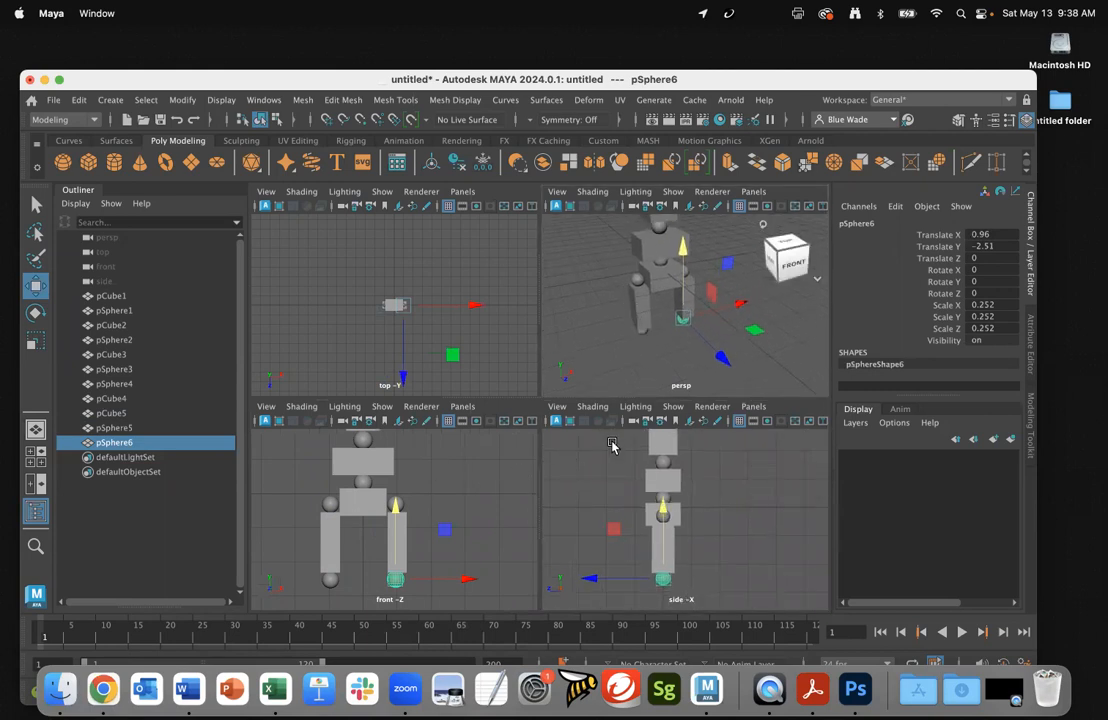
pyautogui.keyDown('alt'); pyautogui.moveTo(655, 355); pyautogui.dragTo(725, 358, button='right'); pyautogui.keyUp('alt')
pyautogui.moveTo(676, 362)
pyautogui.keyDown('alt'); pyautogui.mouseDown()
pyautogui.moveTo(640, 300)
pyautogui.moveTo(648, 322)
pyautogui.moveTo(631, 327)
pyautogui.moveTo(634, 342)
pyautogui.moveTo(705, 346)
pyautogui.moveTo(665, 348)
pyautogui.mouseUp(); pyautogui.keyUp('alt')
pyautogui.moveTo(606, 324)
pyautogui.keyDown('alt'); pyautogui.mouseDown()
pyautogui.moveTo(633, 344)
pyautogui.moveTo(660, 344)
pyautogui.moveTo(597, 343)
pyautogui.mouseUp(); pyautogui.keyUp('alt')
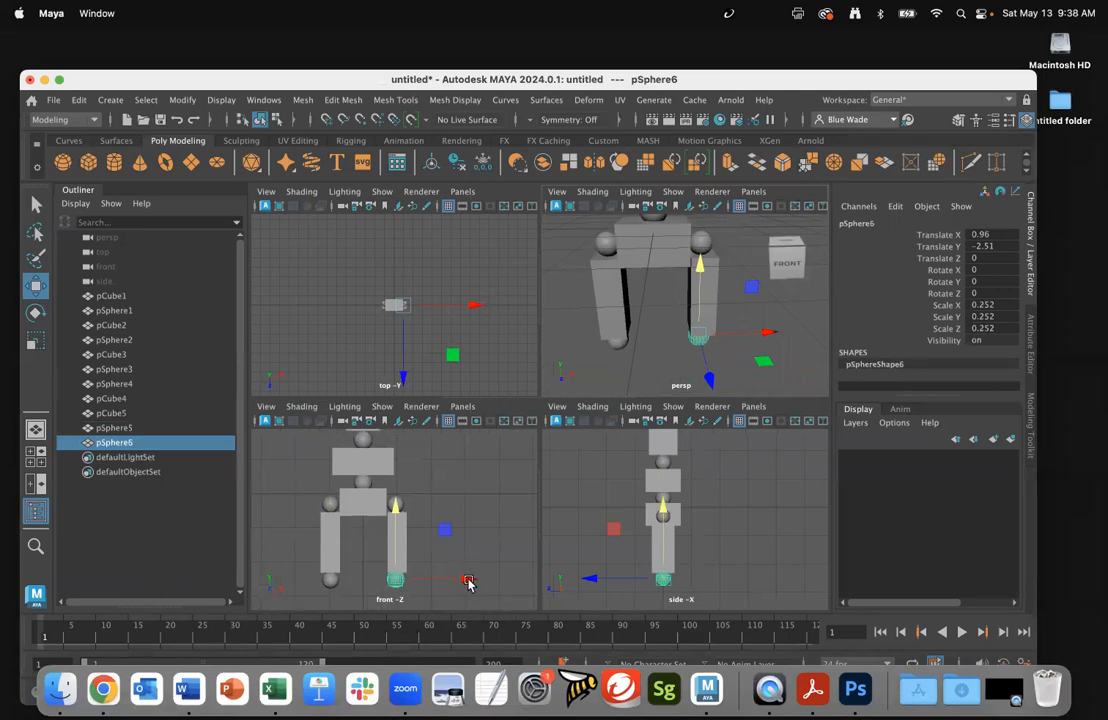
pyautogui.moveTo(468, 583); pyautogui.dragTo(466, 583)
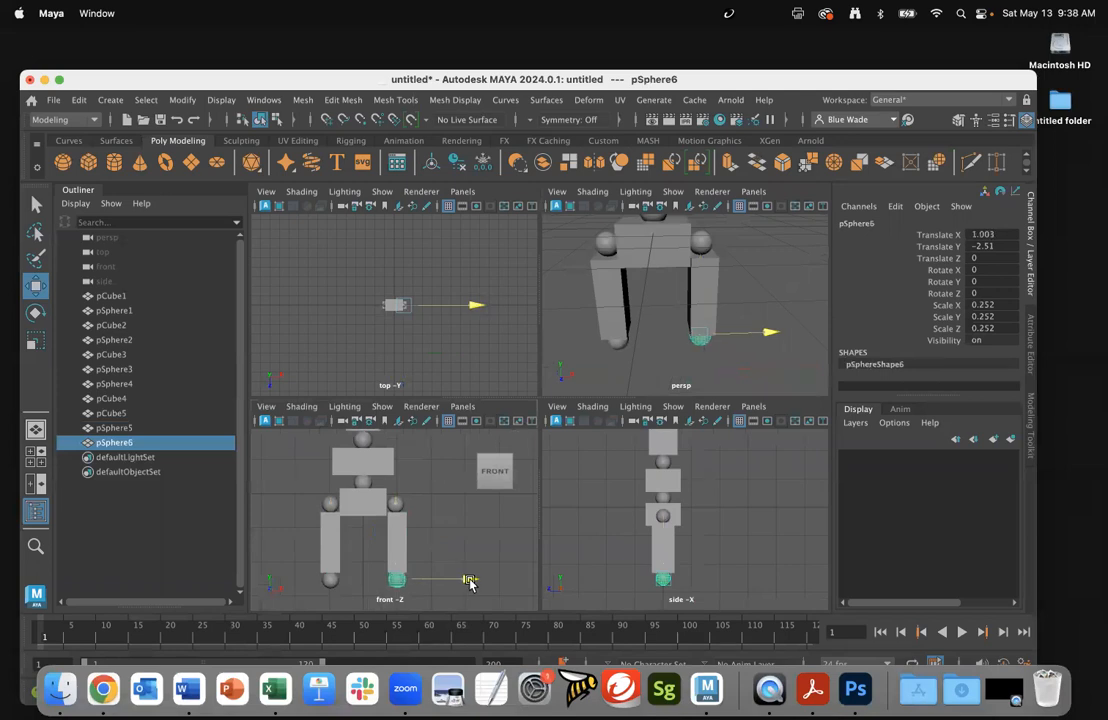
pyautogui.moveTo(470, 584); pyautogui.dragTo(470, 584)
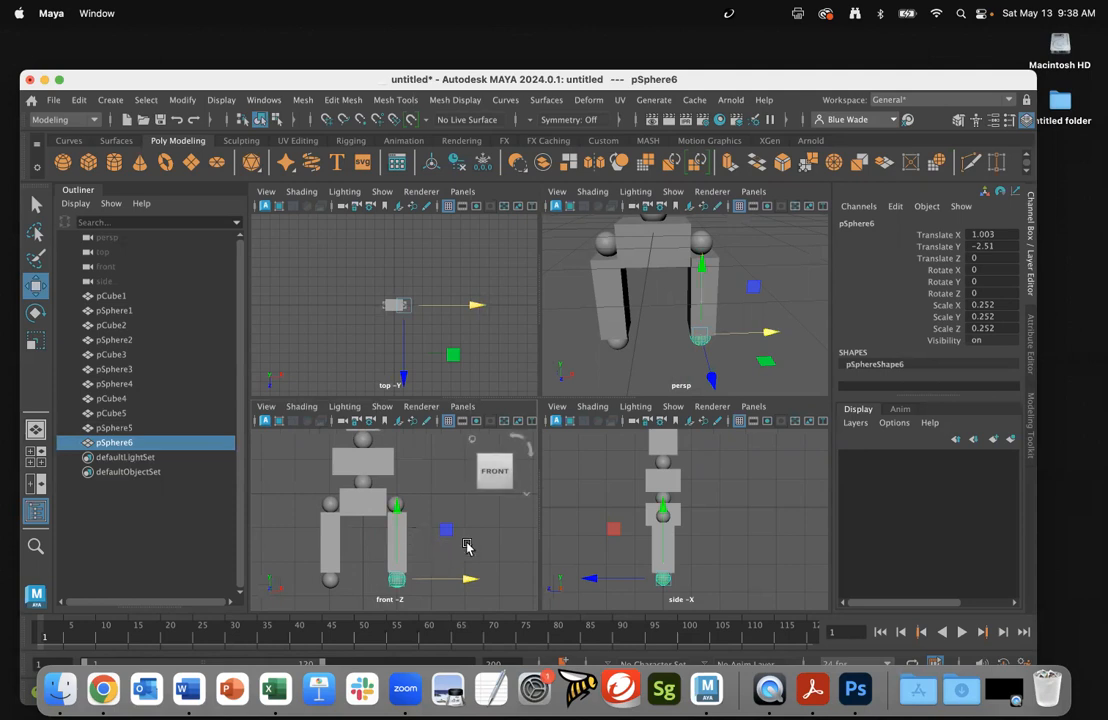
# Step: Duplicate the leg block on negative X and lower the copy beneath the knee sphere, to about -3.57 on Y
pyautogui.keyDown('alt'); pyautogui.moveTo(507, 554); pyautogui.dragTo(492, 507, button='middle'); pyautogui.keyUp('alt')
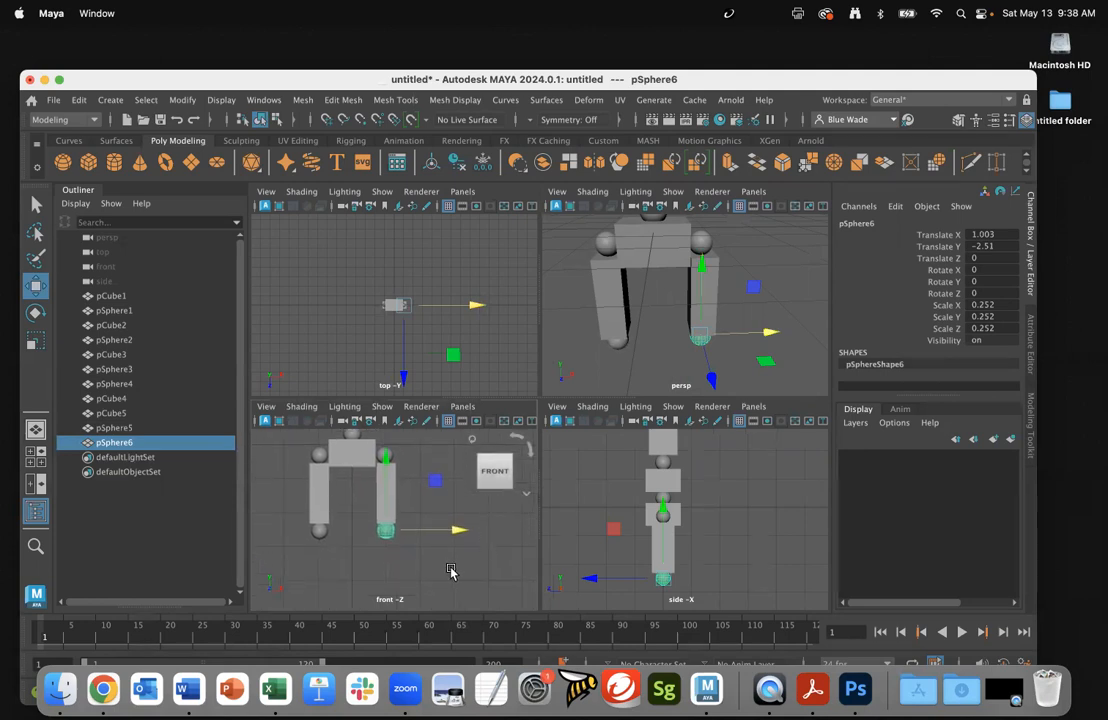
pyautogui.scroll(-3, 420, 555)
pyautogui.keyDown('alt'); pyautogui.moveTo(398, 553); pyautogui.dragTo(396, 539, button='middle'); pyautogui.keyUp('alt')
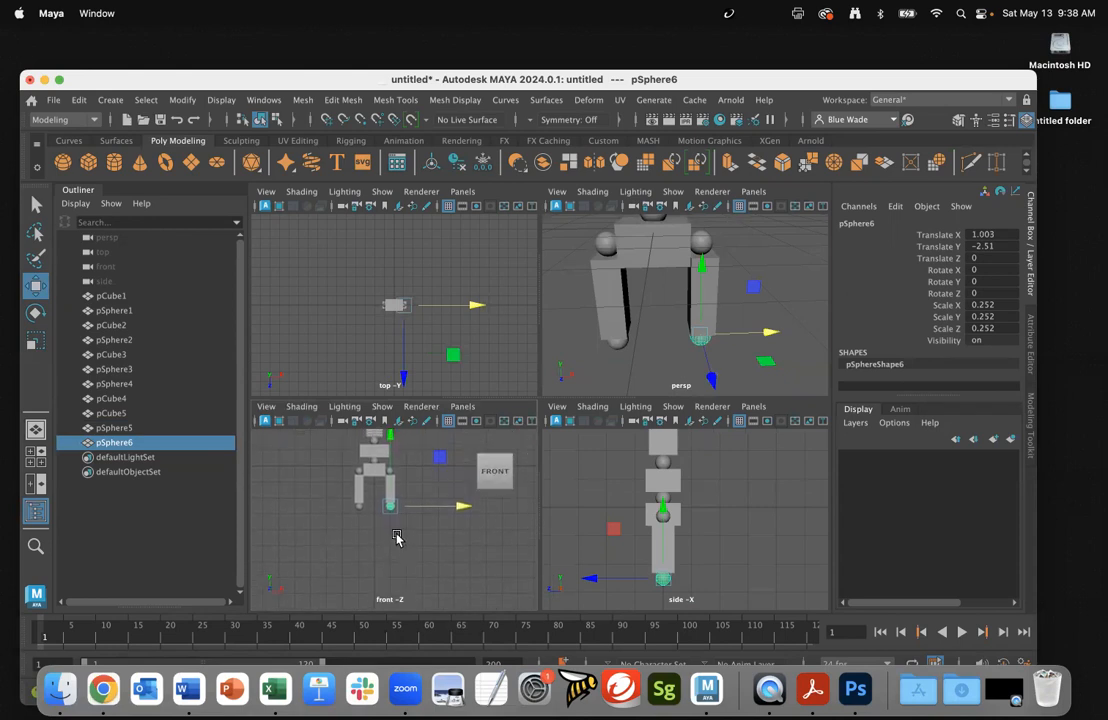
pyautogui.click(359, 494)
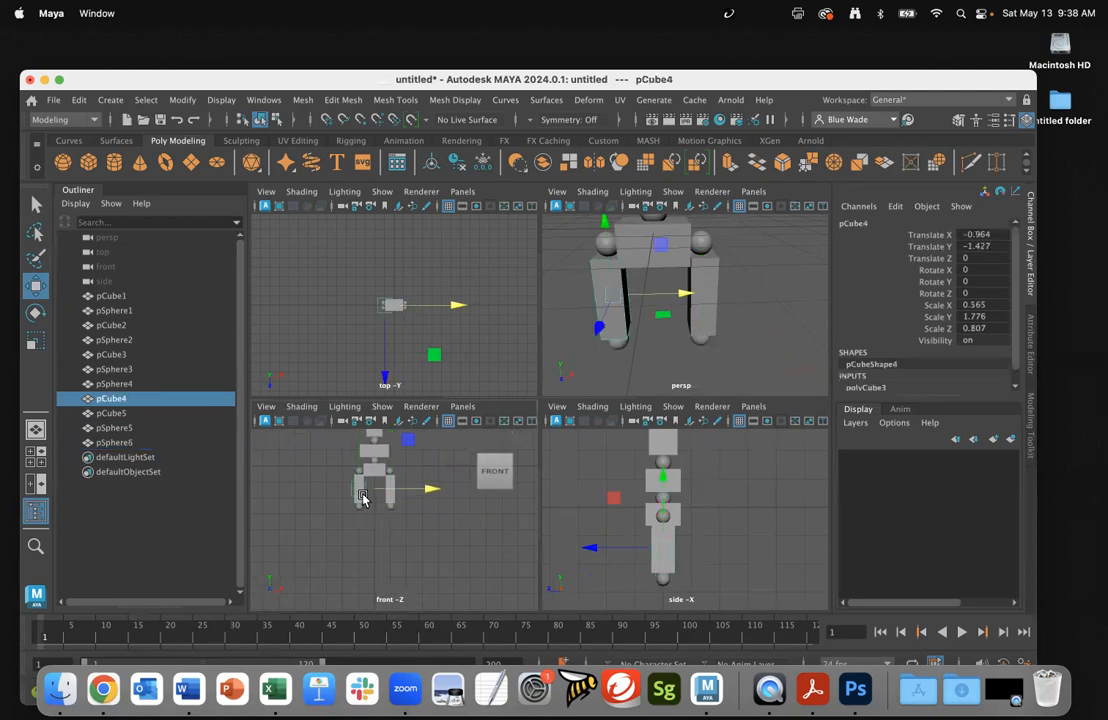
pyautogui.hotkey('ctrl', 'd')
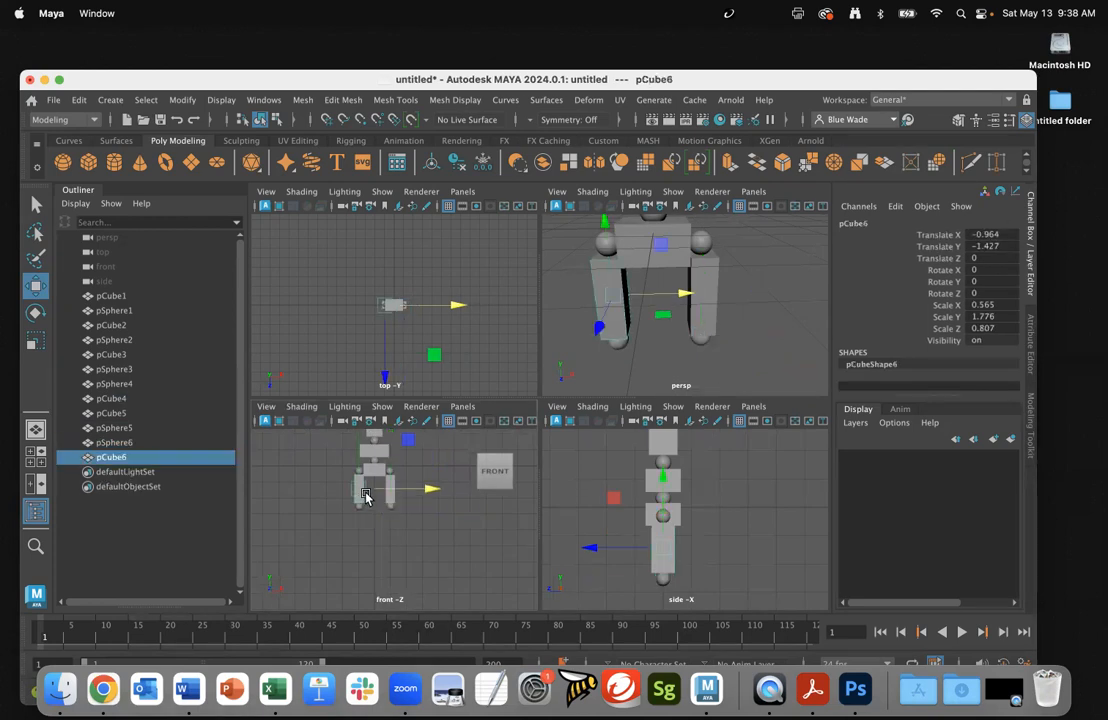
pyautogui.keyDown('alt'); pyautogui.moveTo(472, 527); pyautogui.dragTo(335, 525, button='right'); pyautogui.keyUp('alt')
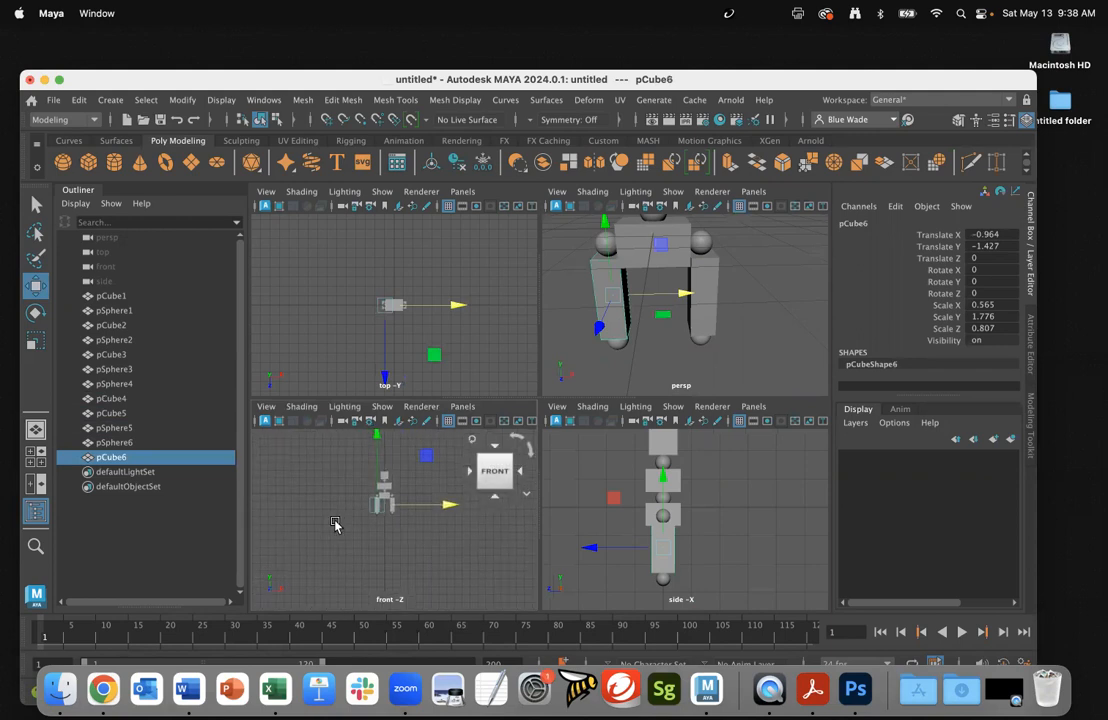
pyautogui.keyDown('alt'); pyautogui.moveTo(335, 525); pyautogui.dragTo(314, 549, button='middle'); pyautogui.keyUp('alt')
pyautogui.moveTo(351, 461); pyautogui.dragTo(354, 477)
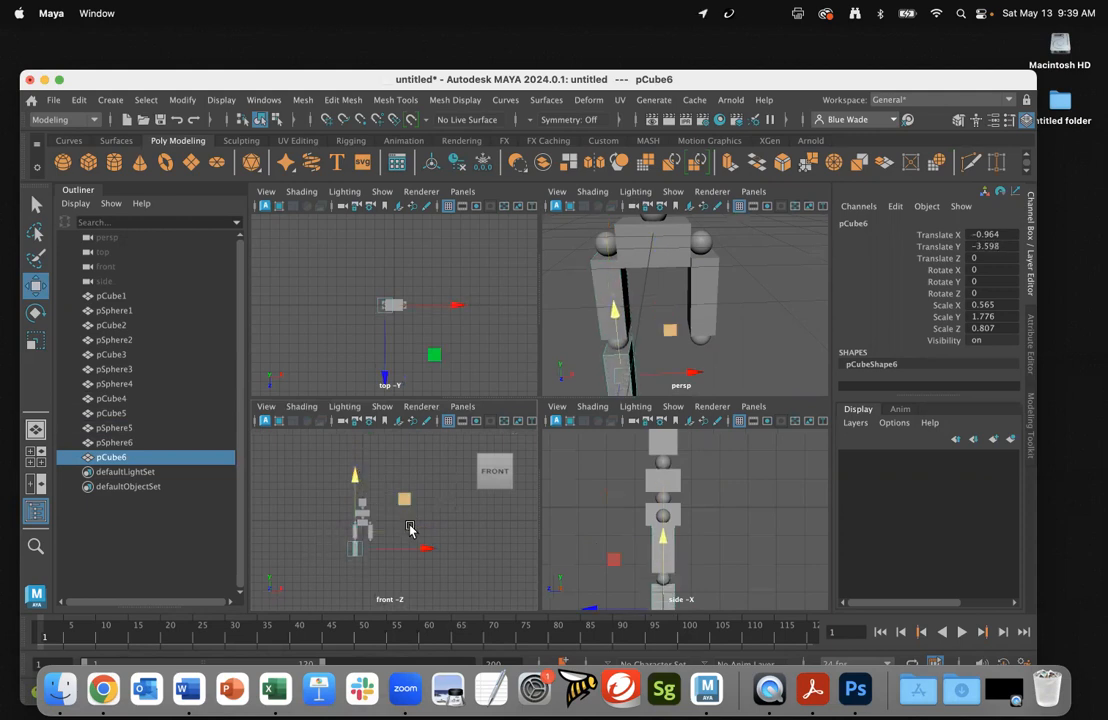
pyautogui.keyDown('alt'); pyautogui.moveTo(465, 560); pyautogui.dragTo(672, 557, button='right'); pyautogui.keyUp('alt')
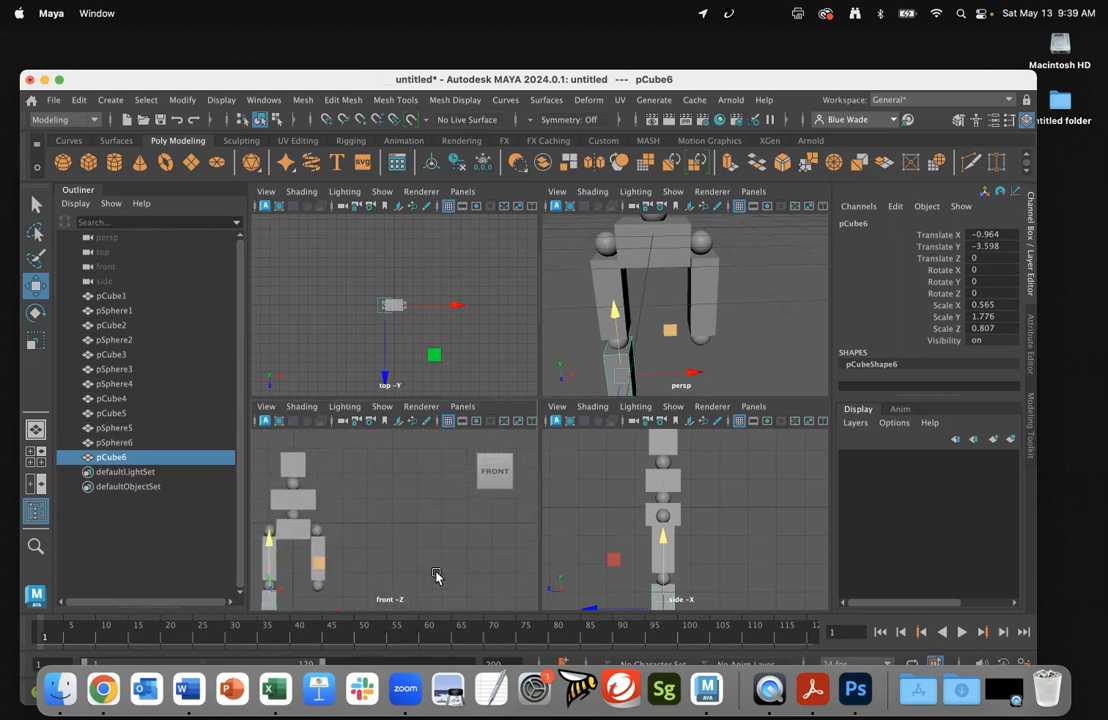
pyautogui.keyDown('alt'); pyautogui.moveTo(403, 549); pyautogui.dragTo(428, 514, button='middle'); pyautogui.keyUp('alt')
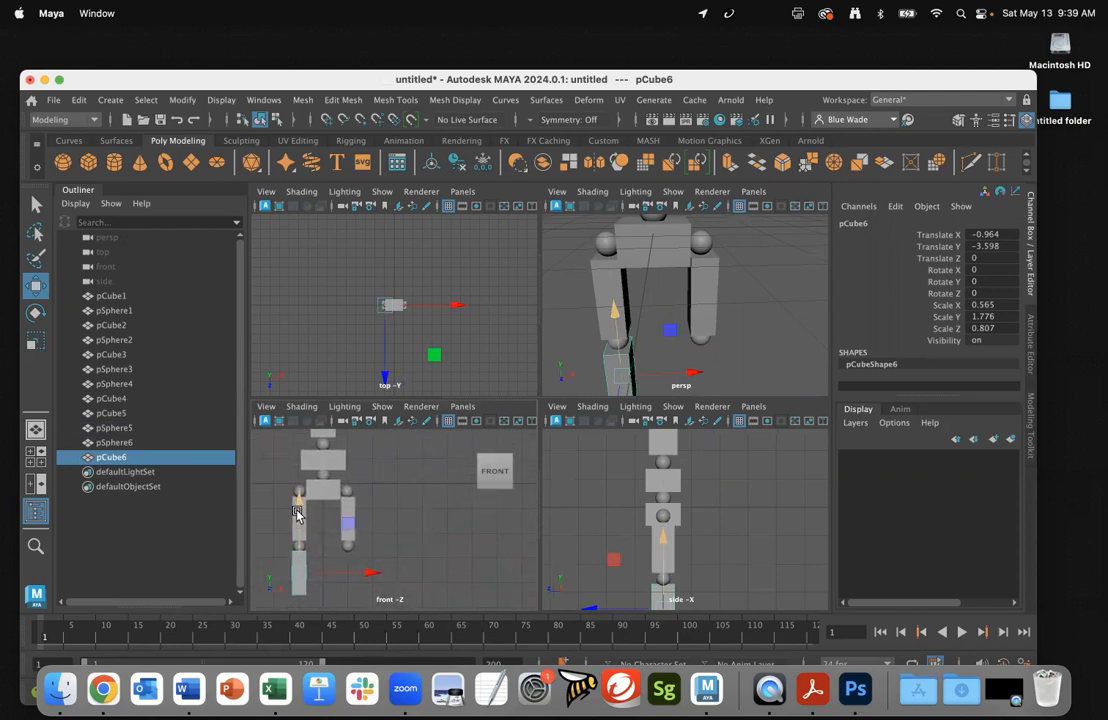
pyautogui.moveTo(298, 500); pyautogui.dragTo(302, 496)
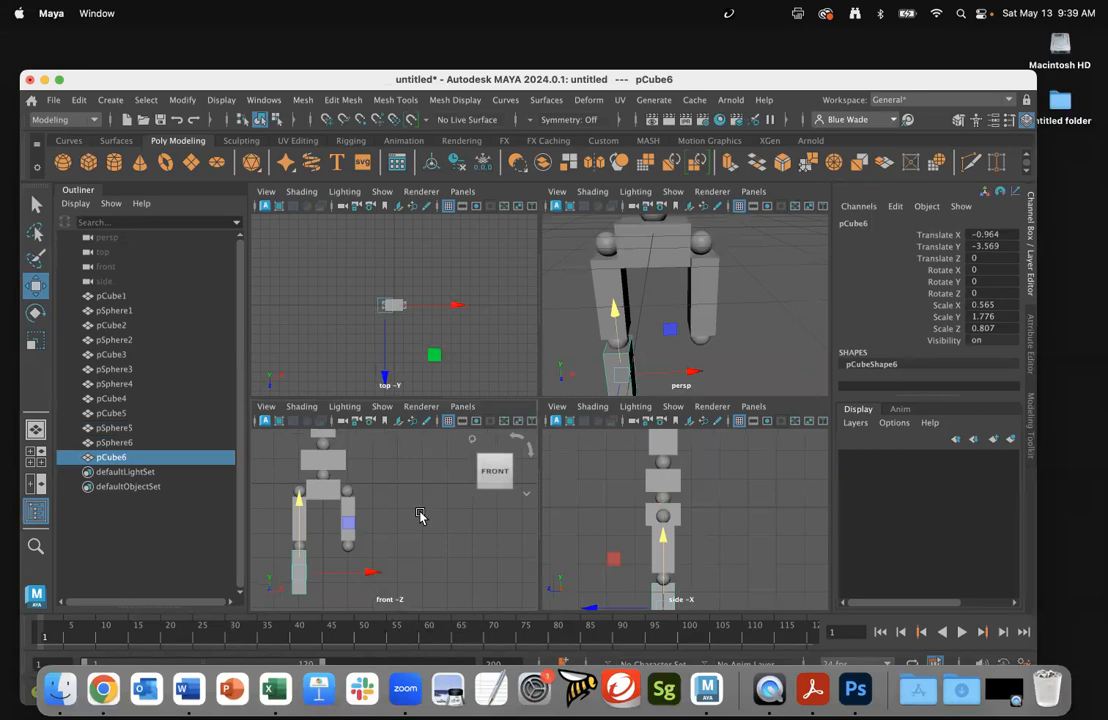
# Step: Duplicate the lower leg block and move the copy under the opposite knee sphere, to about 1.01 on X
pyautogui.press('super+d')
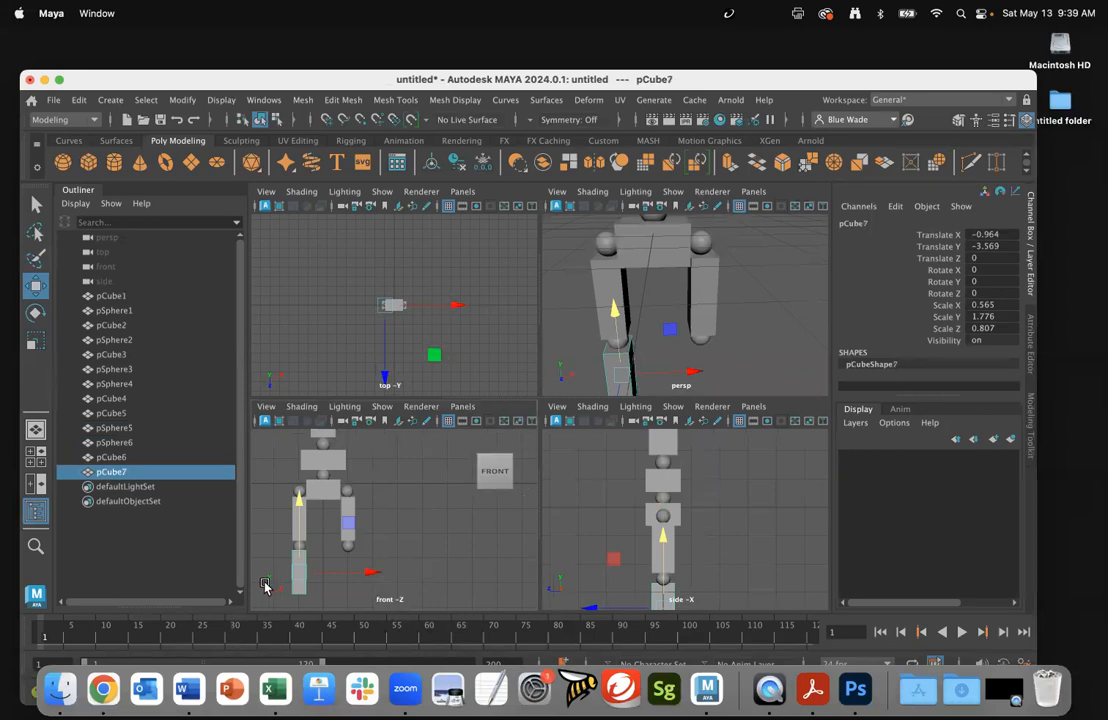
pyautogui.moveTo(373, 572); pyautogui.dragTo(421, 568)
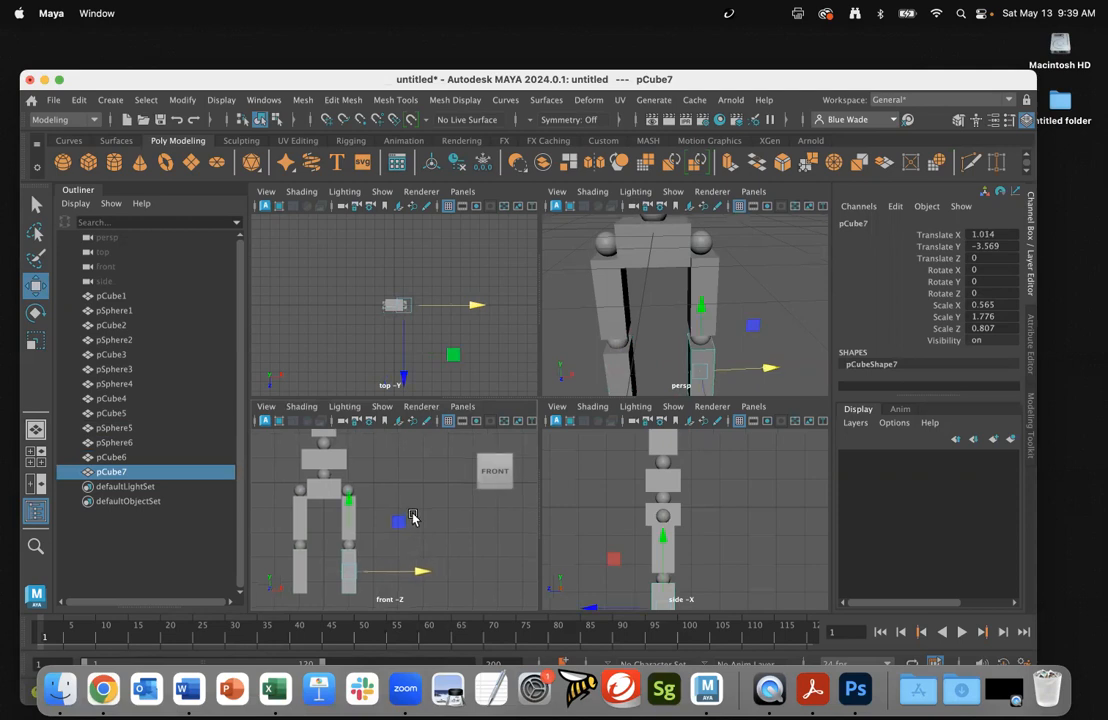
# Step: Try to fit the lower leg block on positive X against the upper leg block, at about 1.01 on X and -3.22 on Y
pyautogui.keyDown('alt'); pyautogui.moveTo(413, 517); pyautogui.dragTo(420, 470, button='middle'); pyautogui.keyUp('alt')
pyautogui.keyDown('alt'); pyautogui.moveTo(420, 565); pyautogui.dragTo(597, 584, button='right'); pyautogui.keyUp('alt')
pyautogui.keyDown('alt'); pyautogui.moveTo(447, 545); pyautogui.dragTo(504, 545, button='middle'); pyautogui.keyUp('alt')
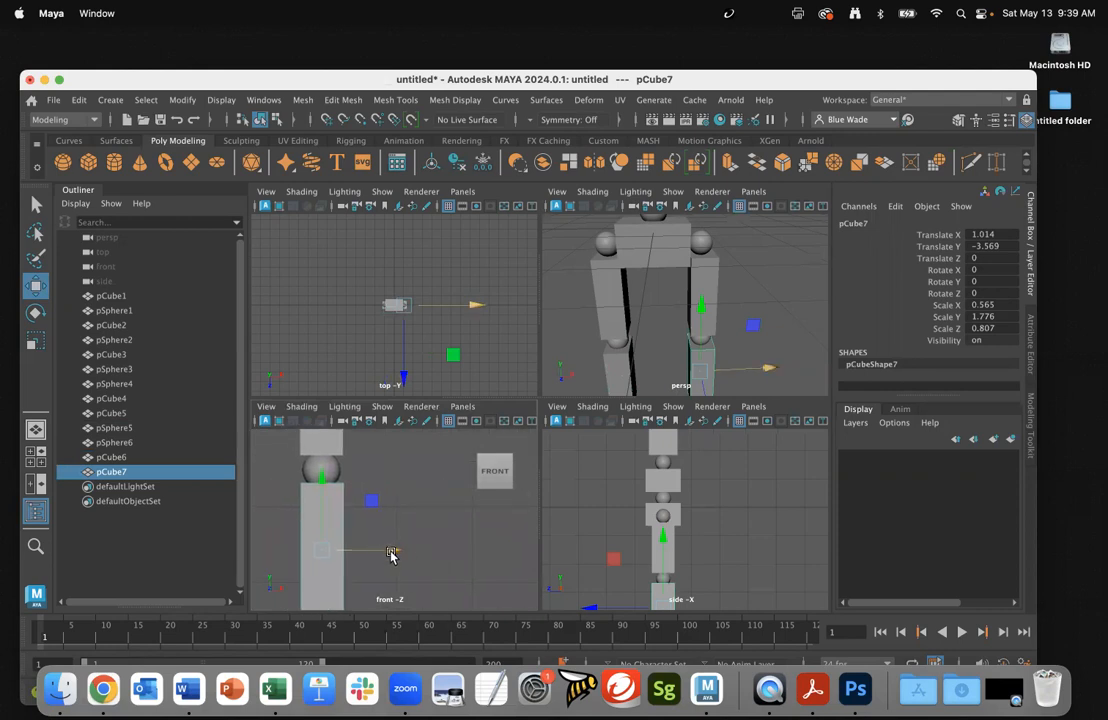
pyautogui.moveTo(391, 556)
pyautogui.mouseDown()
pyautogui.moveTo(412, 552)
pyautogui.moveTo(395, 549)
pyautogui.mouseUp()
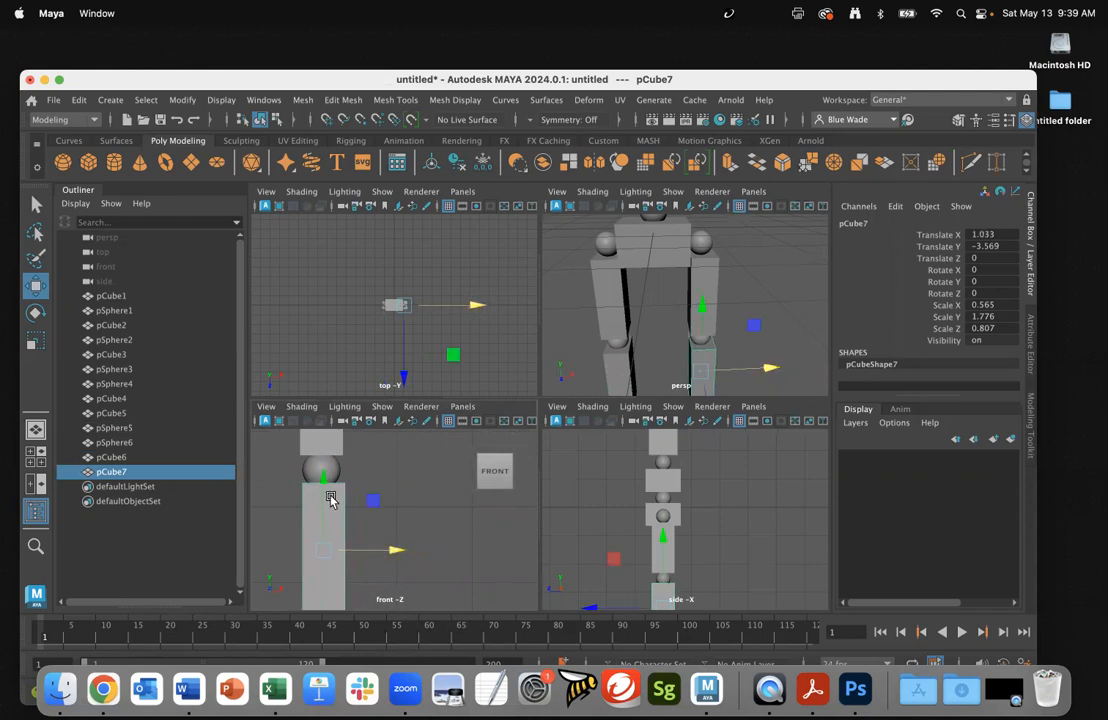
pyautogui.moveTo(325, 483); pyautogui.dragTo(326, 456)
pyautogui.moveTo(398, 528); pyautogui.dragTo(397, 528)
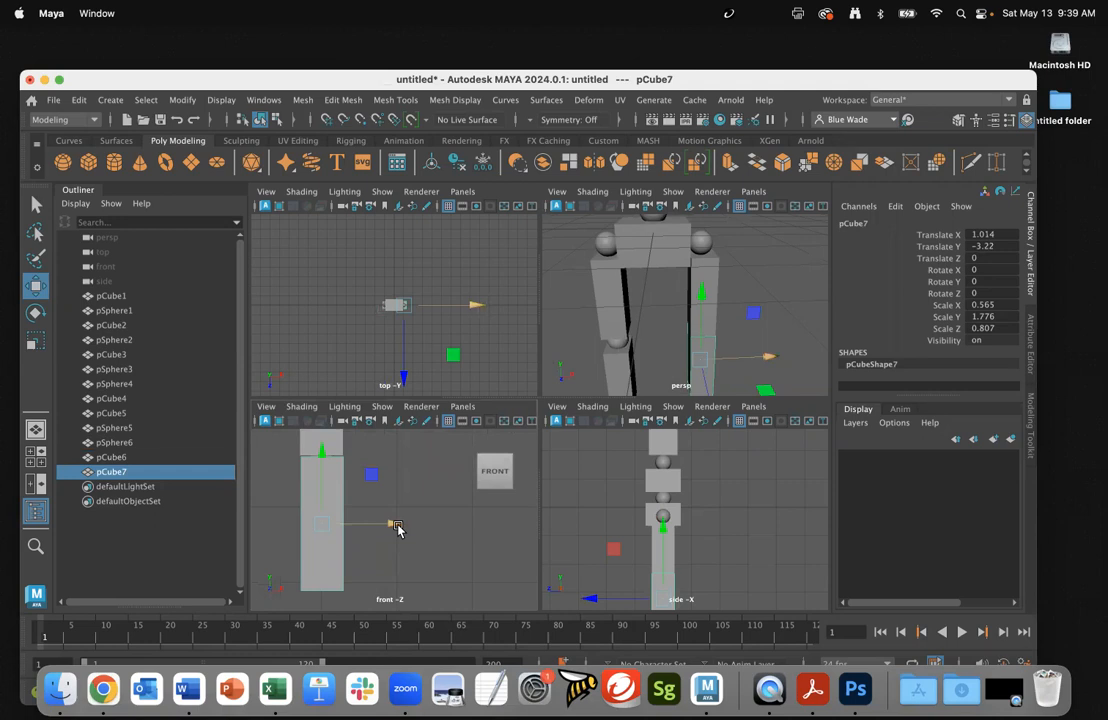
pyautogui.scroll(-3, 413, 547)
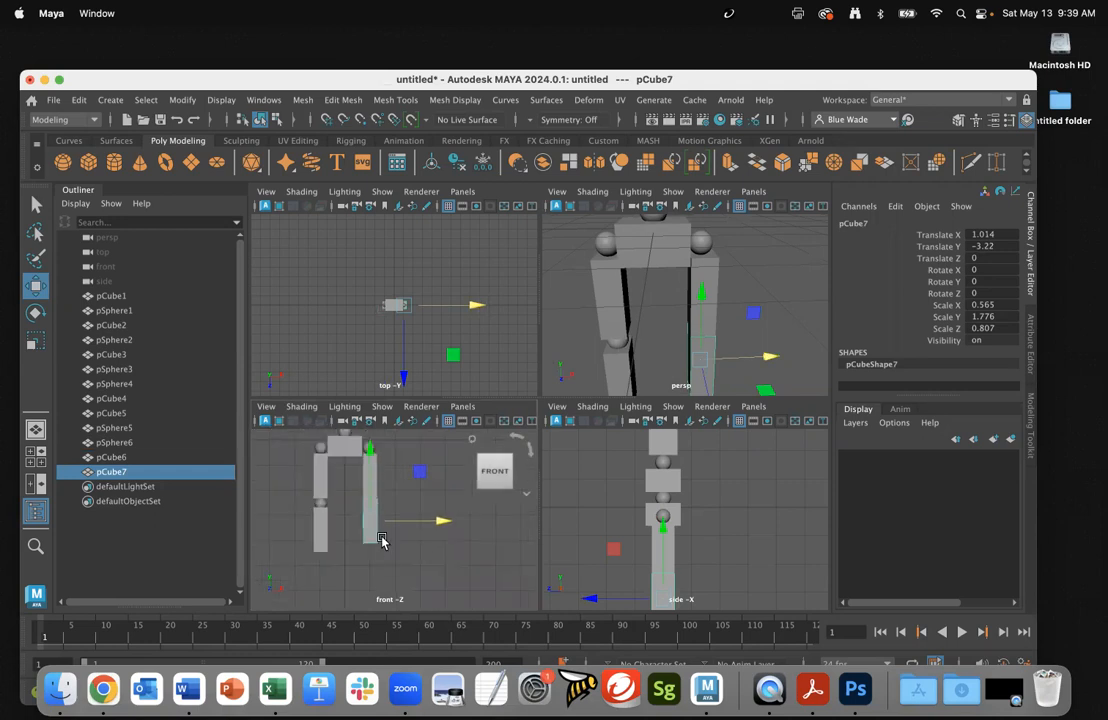
pyautogui.scroll(5, 380, 540)
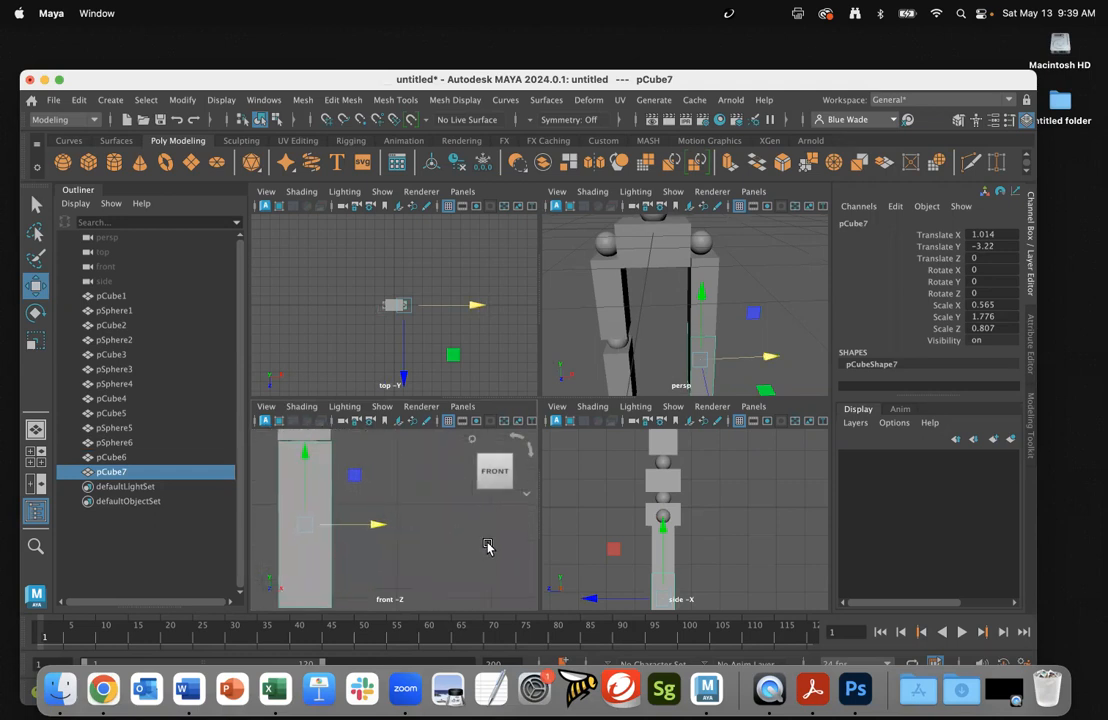
pyautogui.keyDown('alt'); pyautogui.moveTo(400, 503); pyautogui.dragTo(410, 524, button='middle'); pyautogui.keyUp('alt')
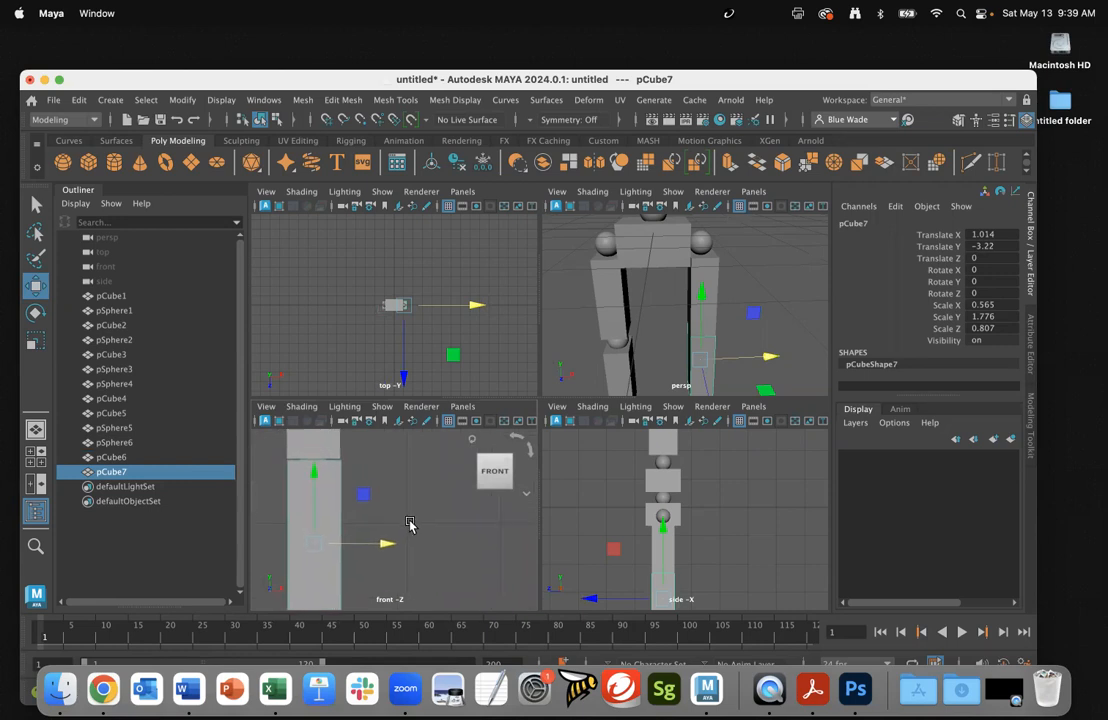
pyautogui.moveTo(387, 544); pyautogui.dragTo(387, 544)
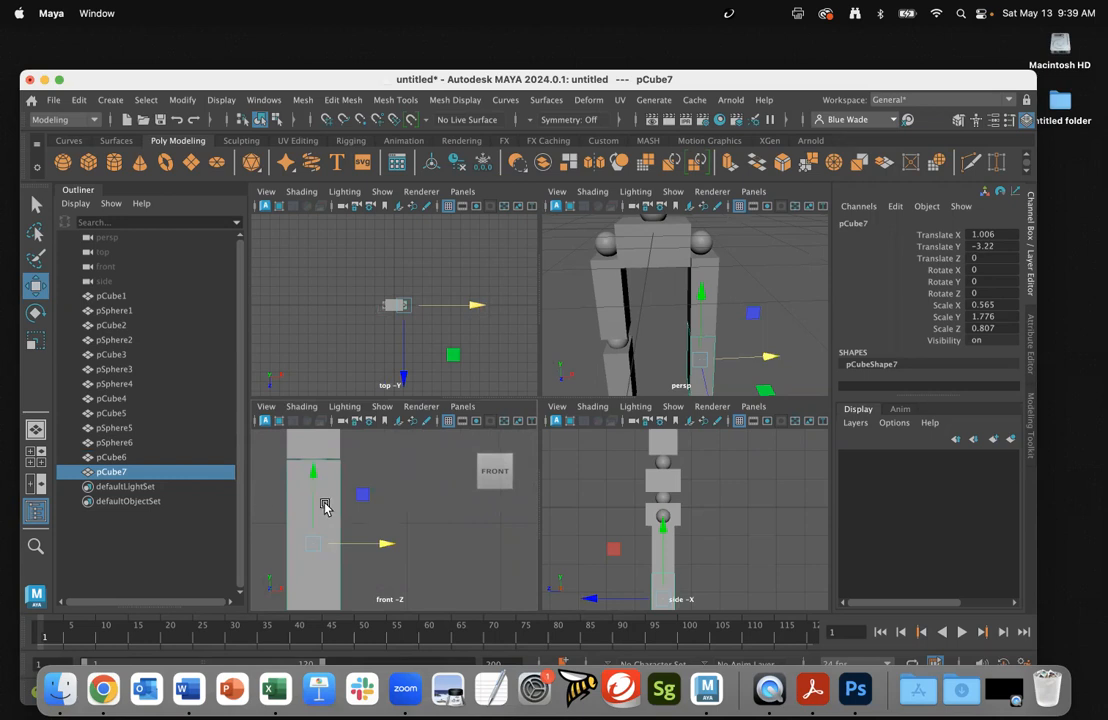
# Step: Replace the lower leg block on positive X with a duplicate of the upper leg block, lowered beneath the knee sphere to about -3.58 on Y
pyautogui.press('Delete')
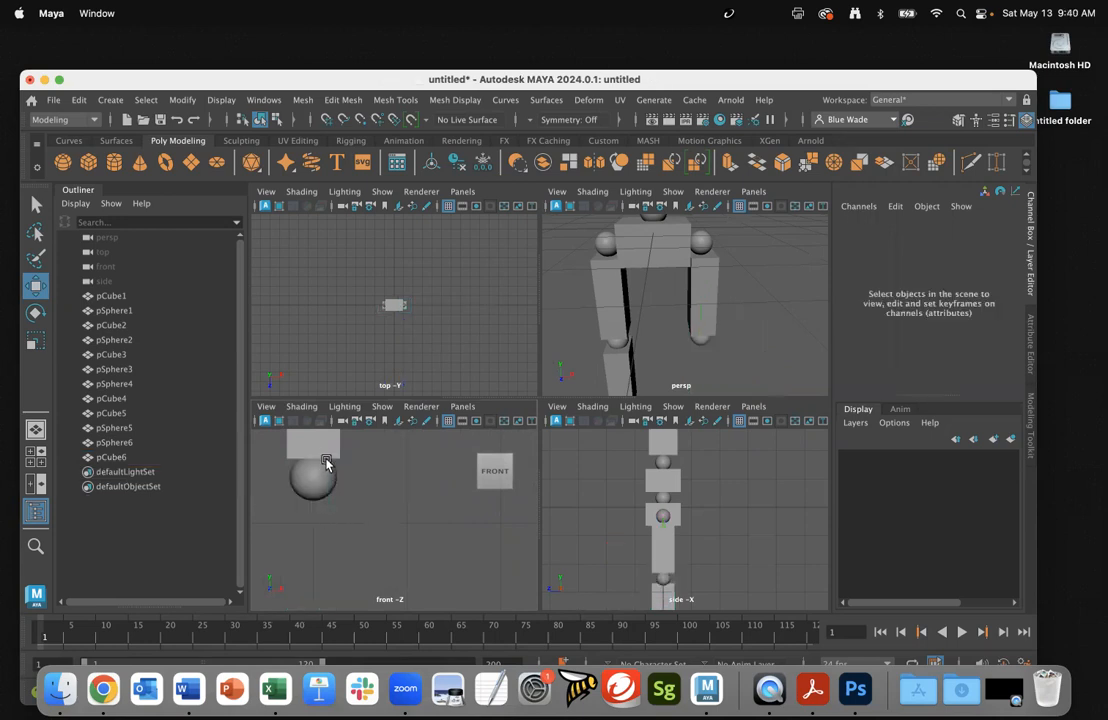
pyautogui.click(326, 455)
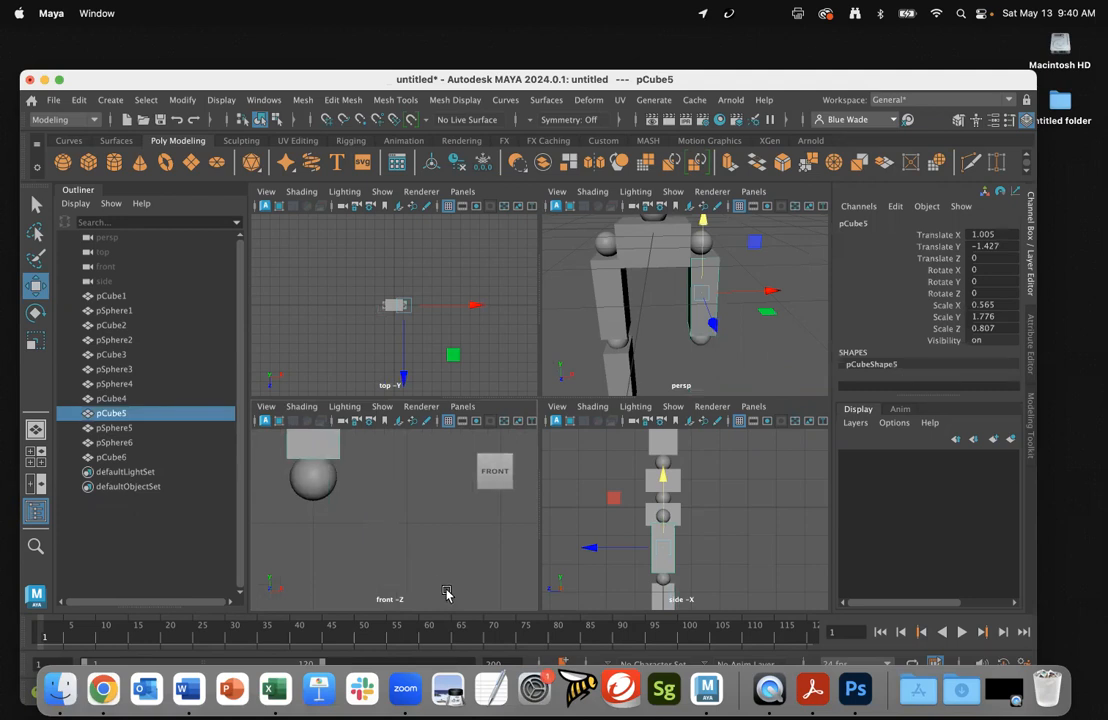
pyautogui.scroll(-3, 388, 547)
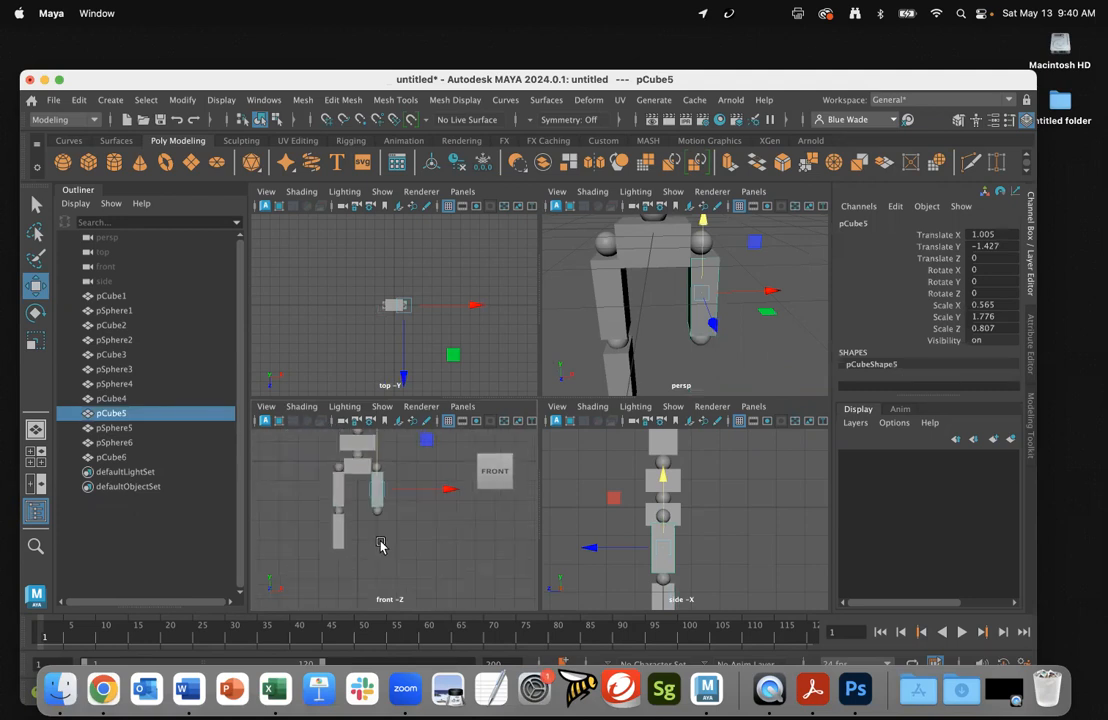
pyautogui.hotkey('ctrl', 'd')
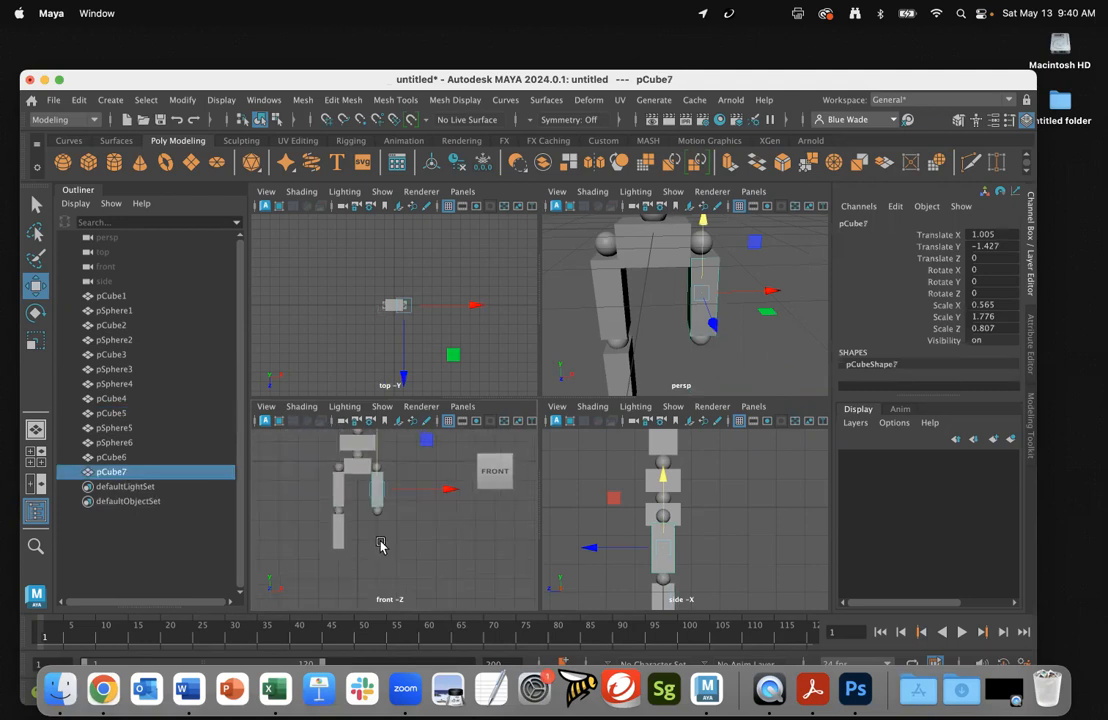
pyautogui.scroll(-2, 355, 552)
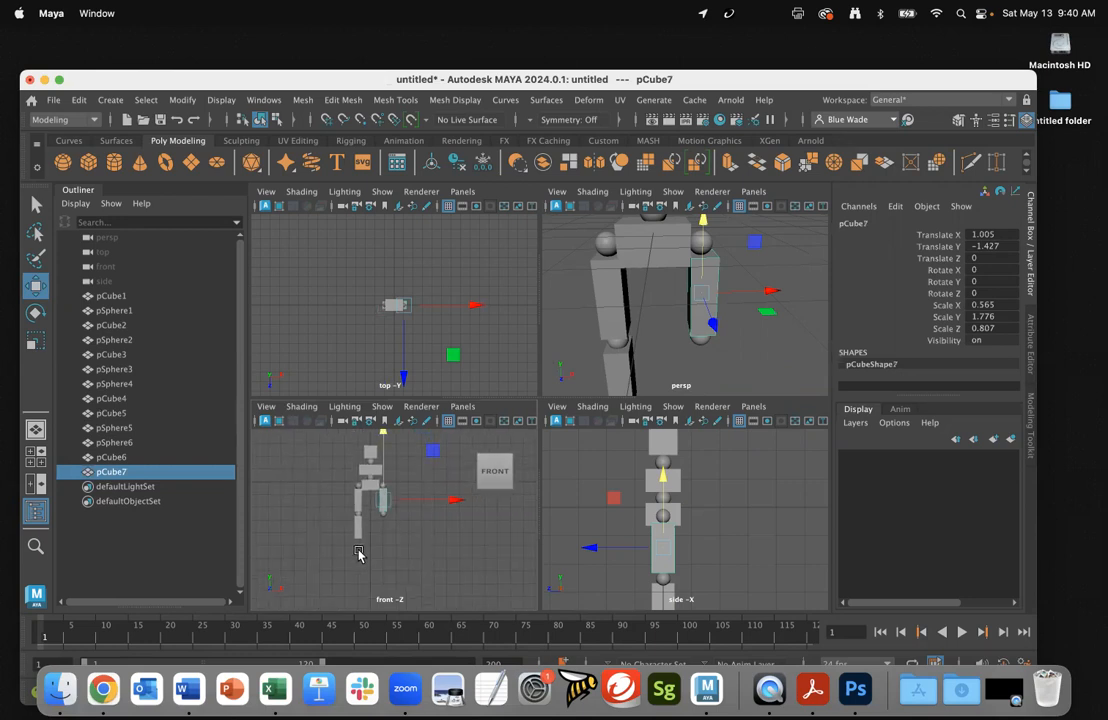
pyautogui.moveTo(384, 436); pyautogui.dragTo(387, 466)
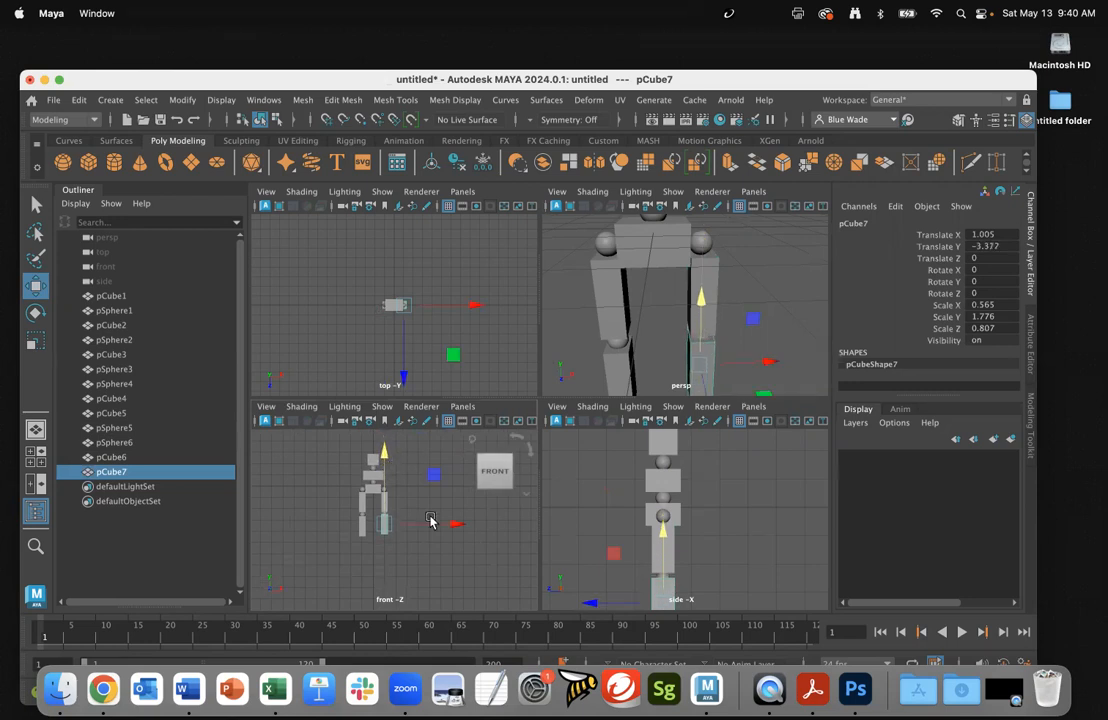
pyautogui.keyDown('alt'); pyautogui.moveTo(439, 563); pyautogui.dragTo(703, 545, button='right'); pyautogui.keyUp('alt')
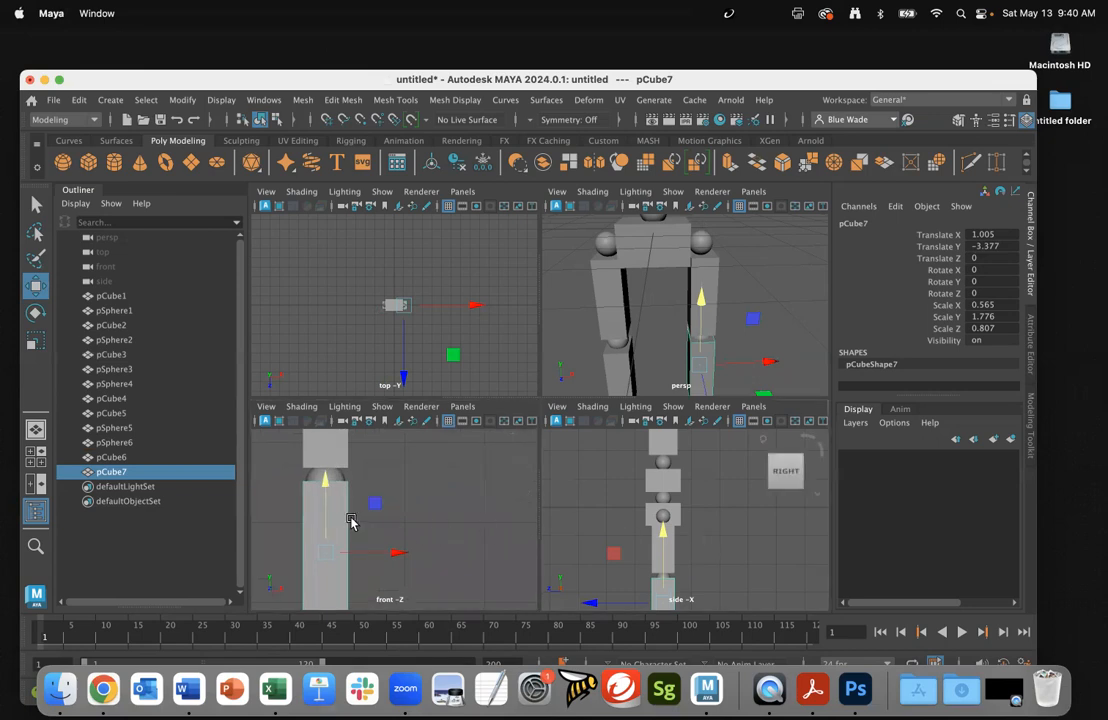
pyautogui.moveTo(326, 483); pyautogui.dragTo(325, 504)
pyautogui.keyDown('alt'); pyautogui.moveTo(395, 527); pyautogui.dragTo(508, 527, button='middle'); pyautogui.keyUp('alt')
pyautogui.moveTo(447, 522)
pyautogui.mouseDown()
pyautogui.moveTo(442, 484)
pyautogui.moveTo(443, 511)
pyautogui.mouseUp()
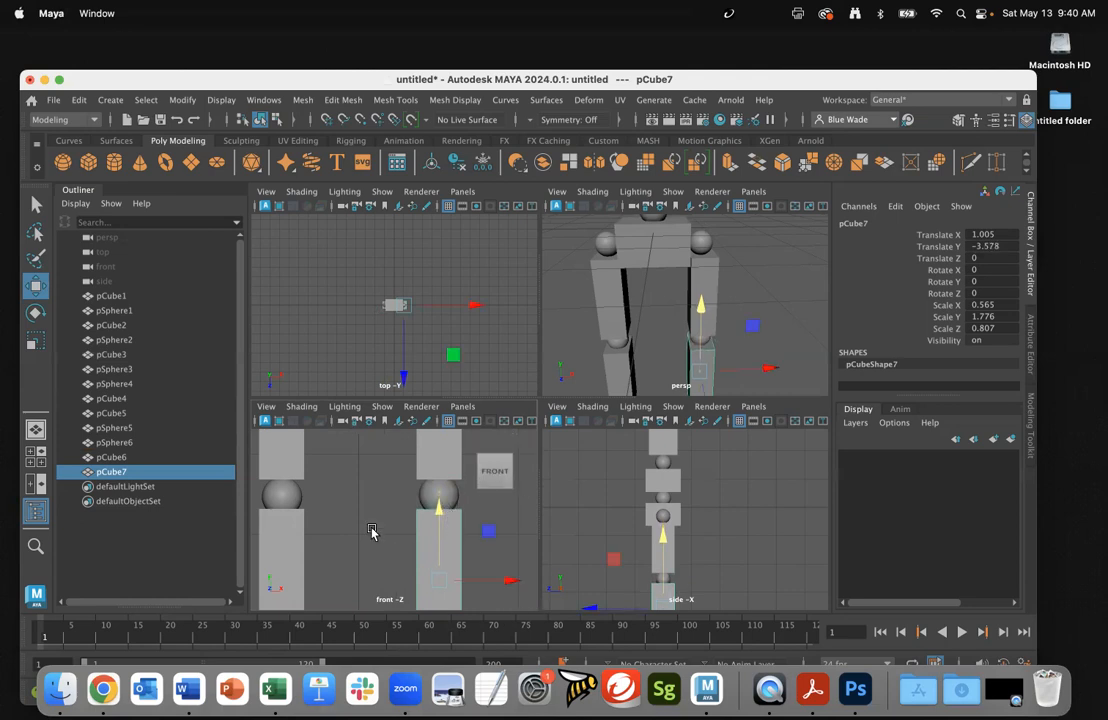
# Step: Duplicate the knee sphere on negative X and lower the copy to the bottom of the lower leg block, about -4.69 on Y
pyautogui.scroll(-5, 391, 529)
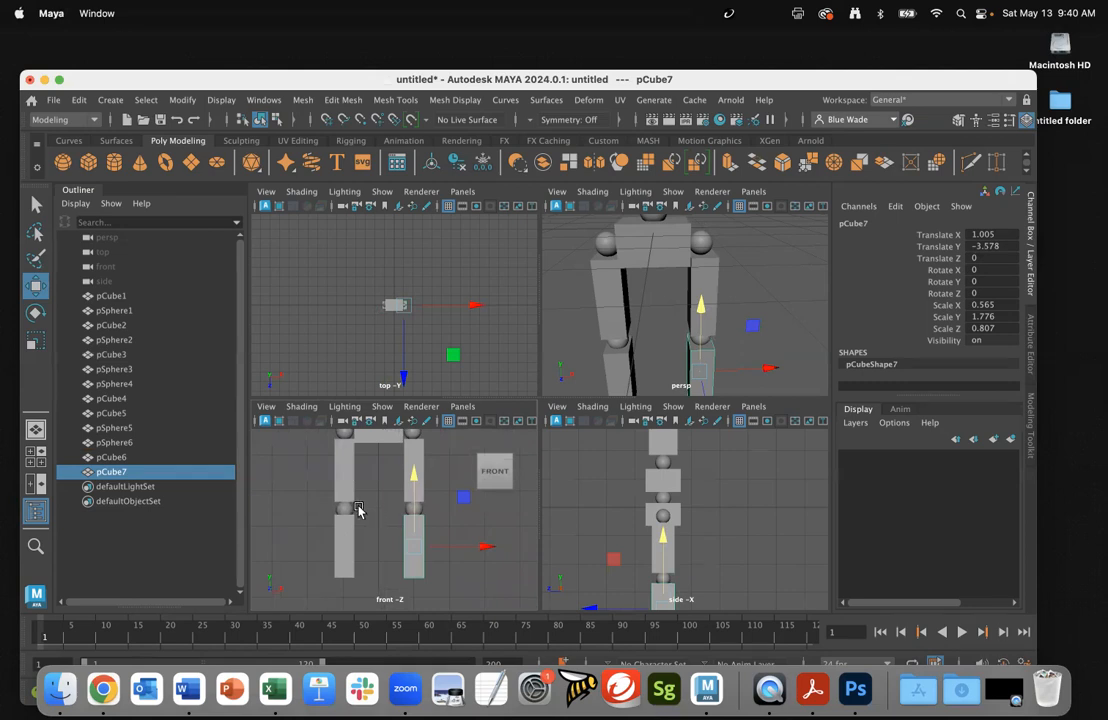
pyautogui.click(345, 511)
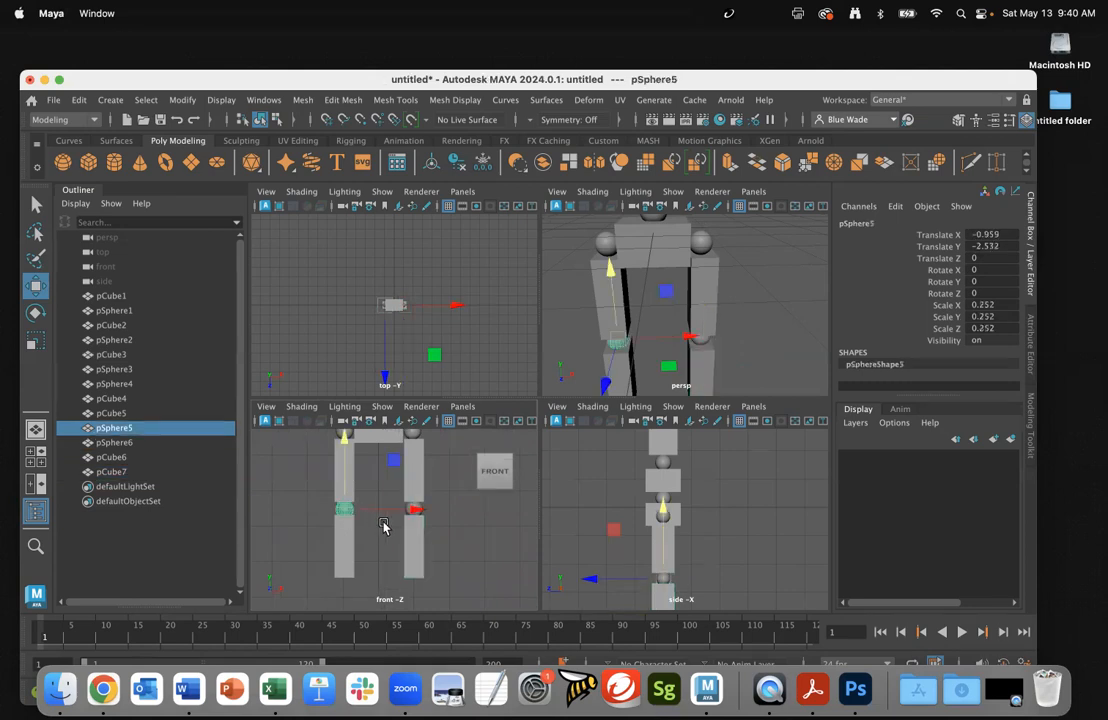
pyautogui.hotkey('ctrl', 'd')
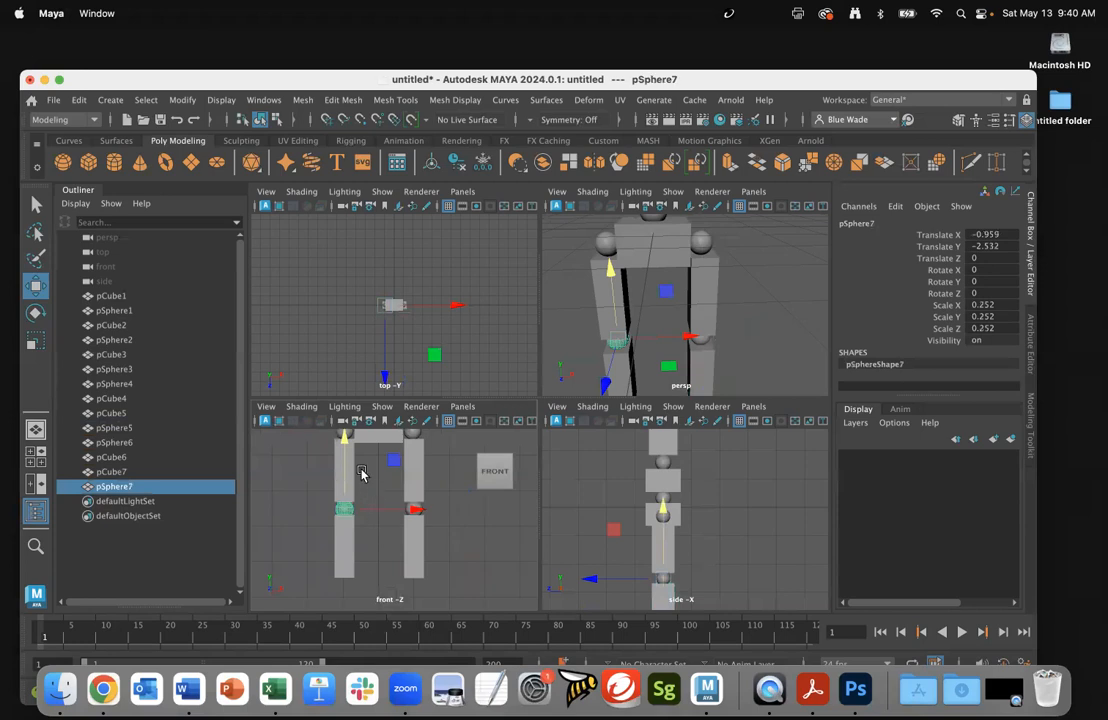
pyautogui.moveTo(345, 452); pyautogui.dragTo(349, 518)
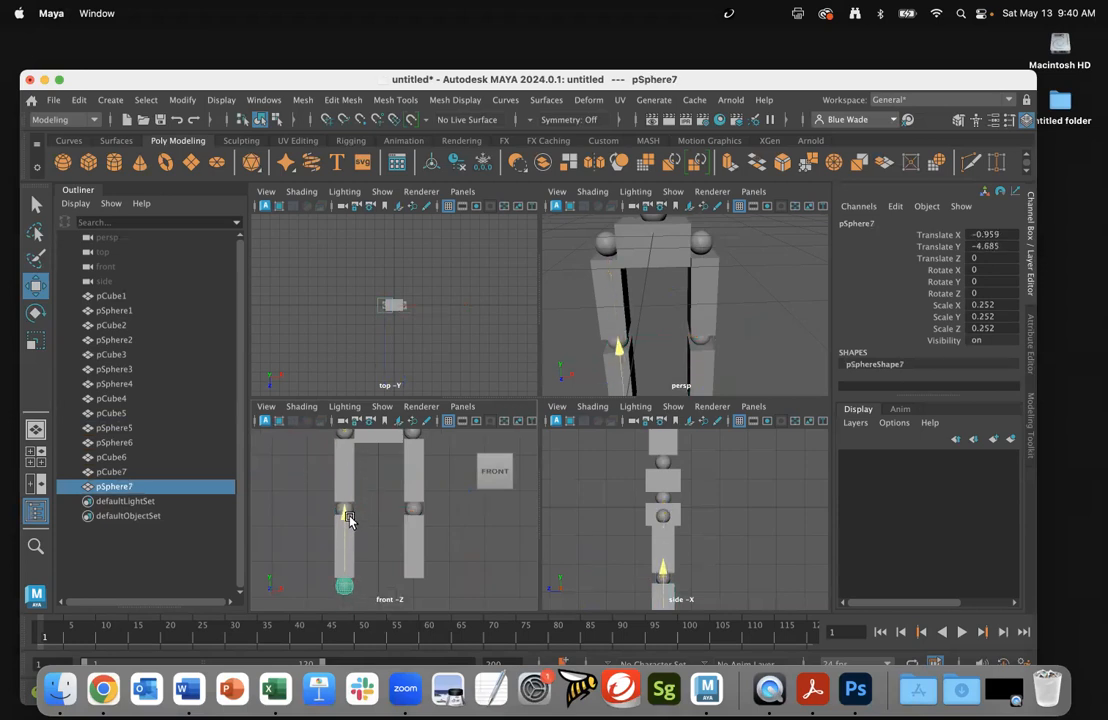
# Step: Scale the ankle sphere uniformly to about 0.17 and raise it to about -4.62 on Y
pyautogui.click(35, 340)
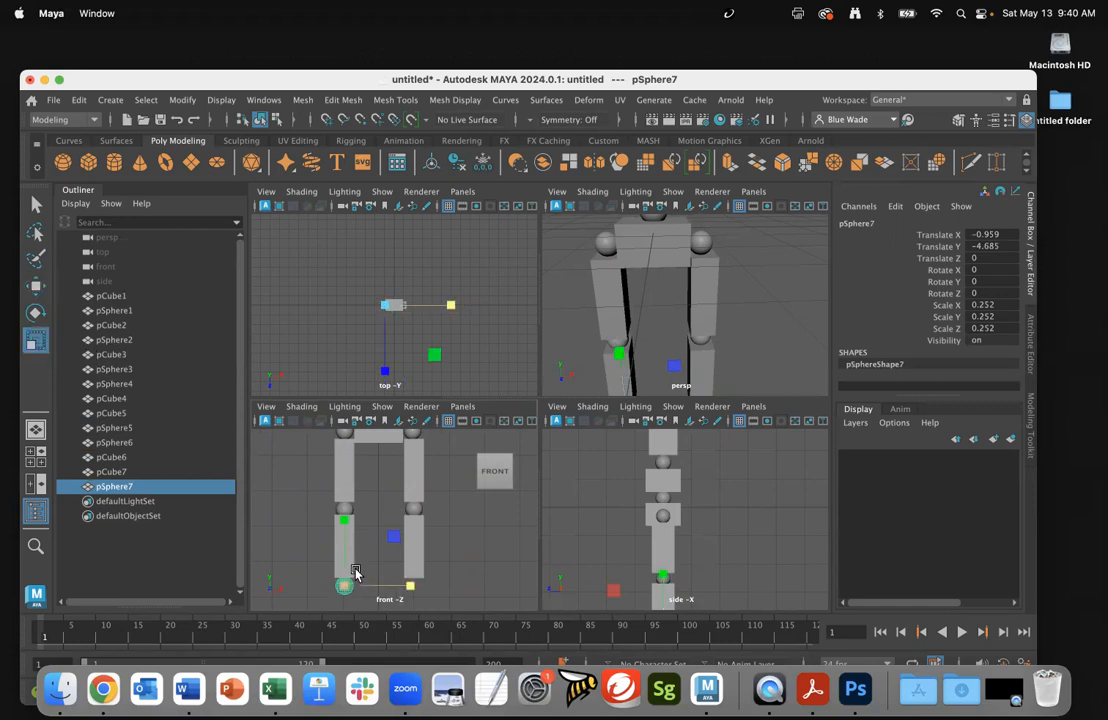
pyautogui.moveTo(356, 572); pyautogui.dragTo(351, 577)
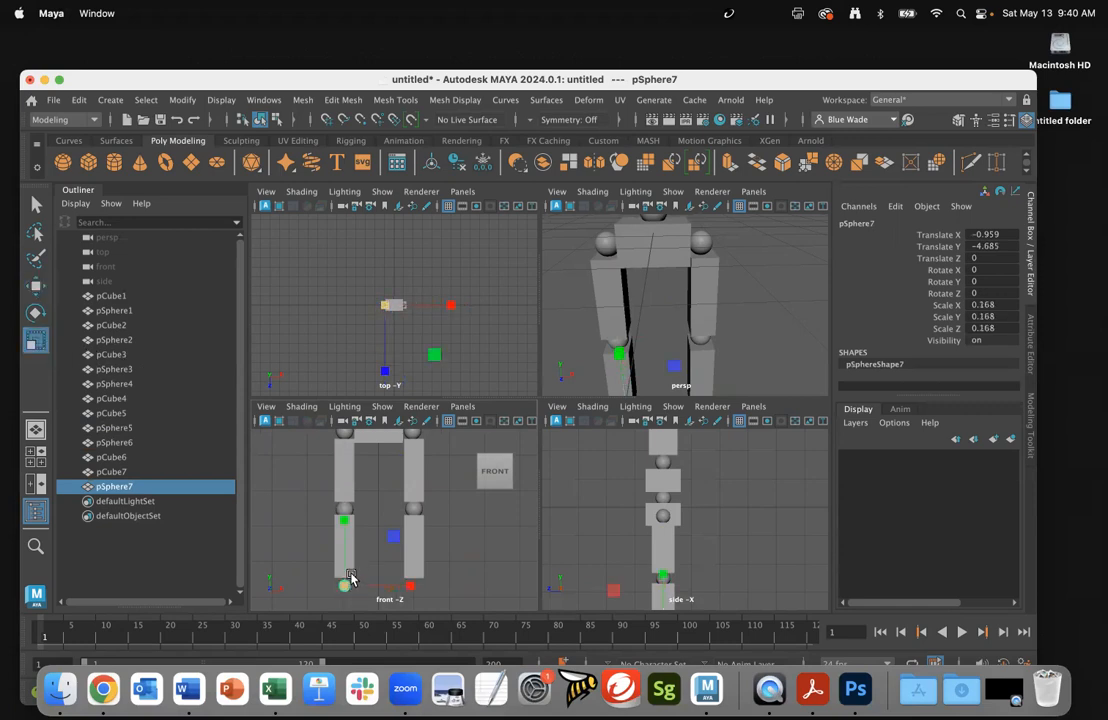
pyautogui.press('w')
pyautogui.moveTo(346, 520); pyautogui.dragTo(347, 517)
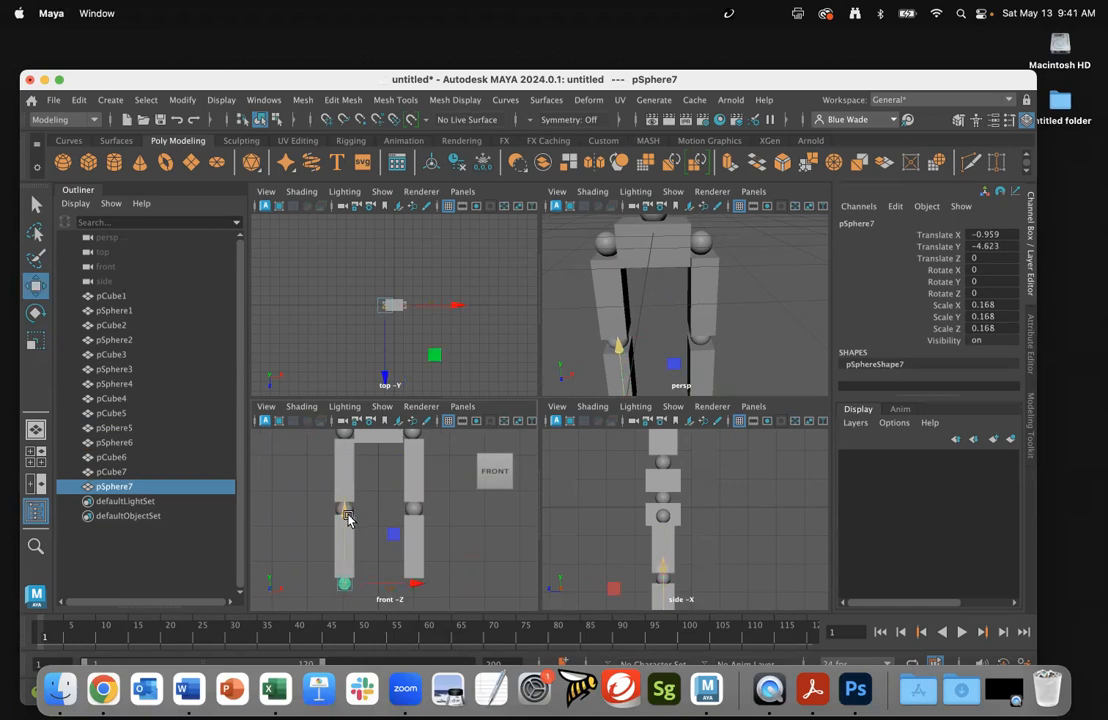
# Step: Duplicate the ankle sphere and move the copy under the opposite lower leg block, to about 1.03 on X
pyautogui.press('super+d')
pyautogui.moveTo(417, 583); pyautogui.dragTo(487, 582)
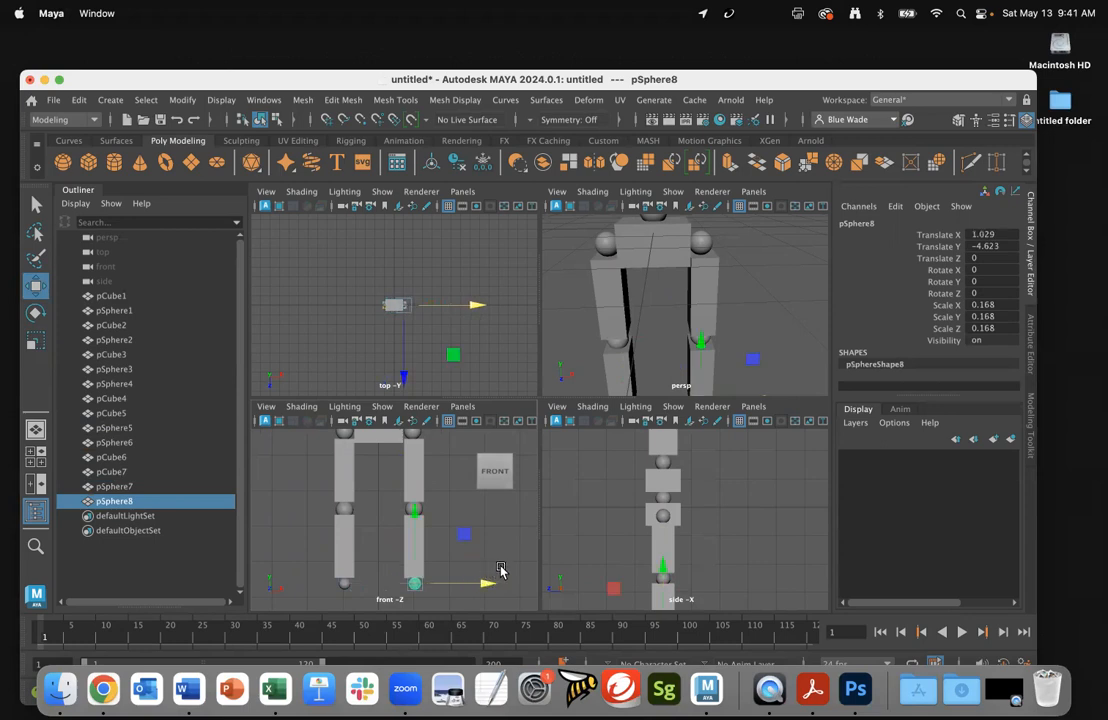
pyautogui.scroll(-4, 447, 562)
pyautogui.scroll(-2, 447, 560)
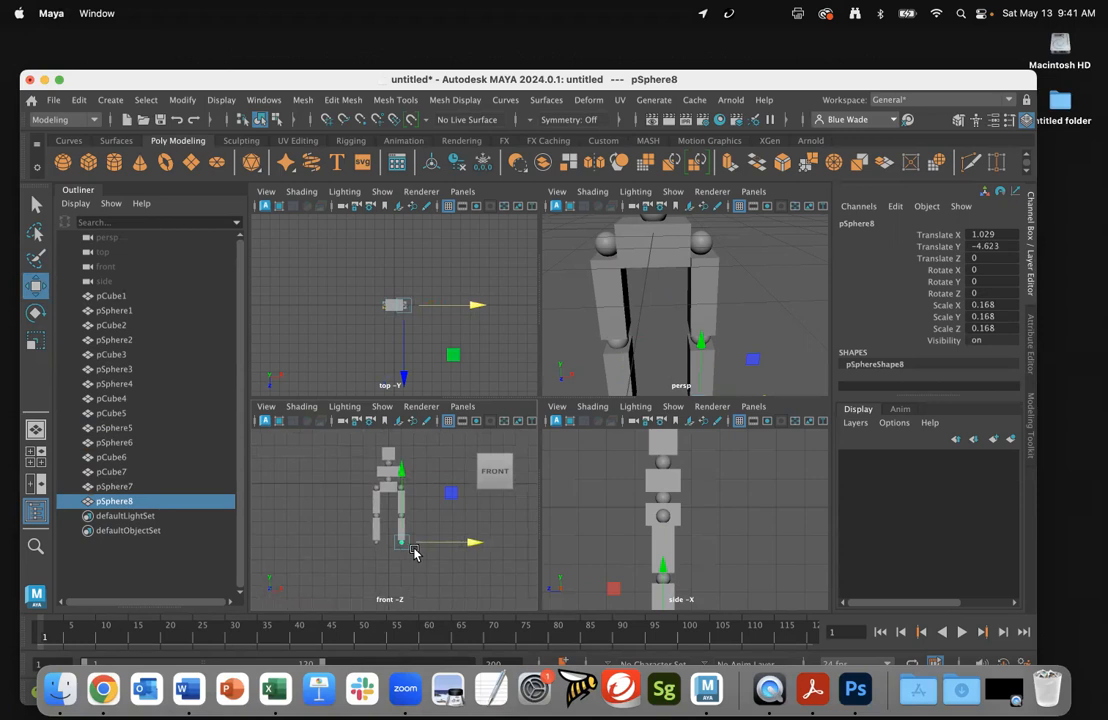
# Step: Duplicate the lower leg block on negative X and lower the copy below the ankle sphere, to about -5.59 on Y
pyautogui.scroll(6, 460, 555)
pyautogui.scroll(2, 500, 559)
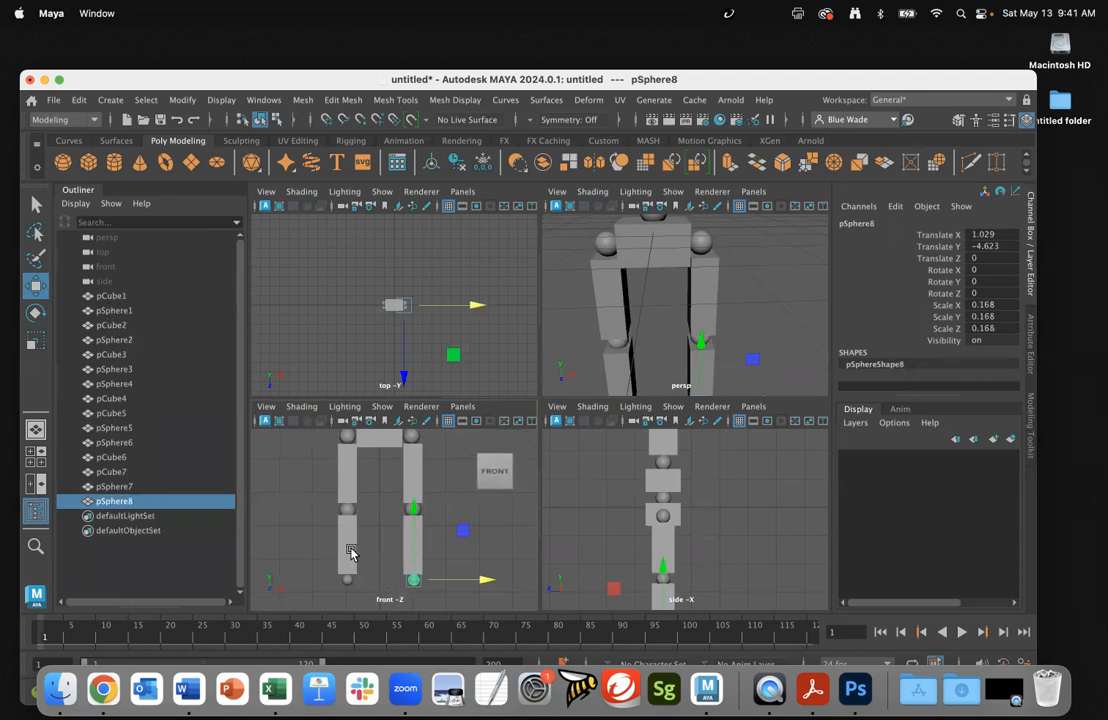
pyautogui.keyDown('alt'); pyautogui.moveTo(360, 546); pyautogui.dragTo(364, 480, button='middle'); pyautogui.keyUp('alt')
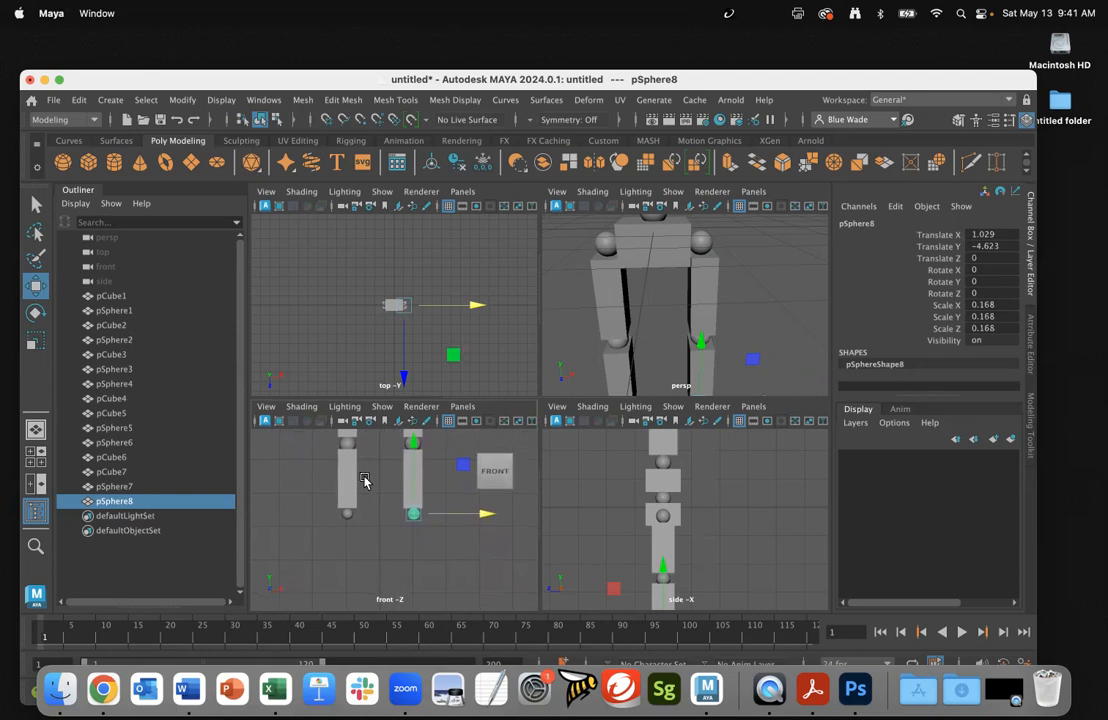
pyautogui.click(342, 491)
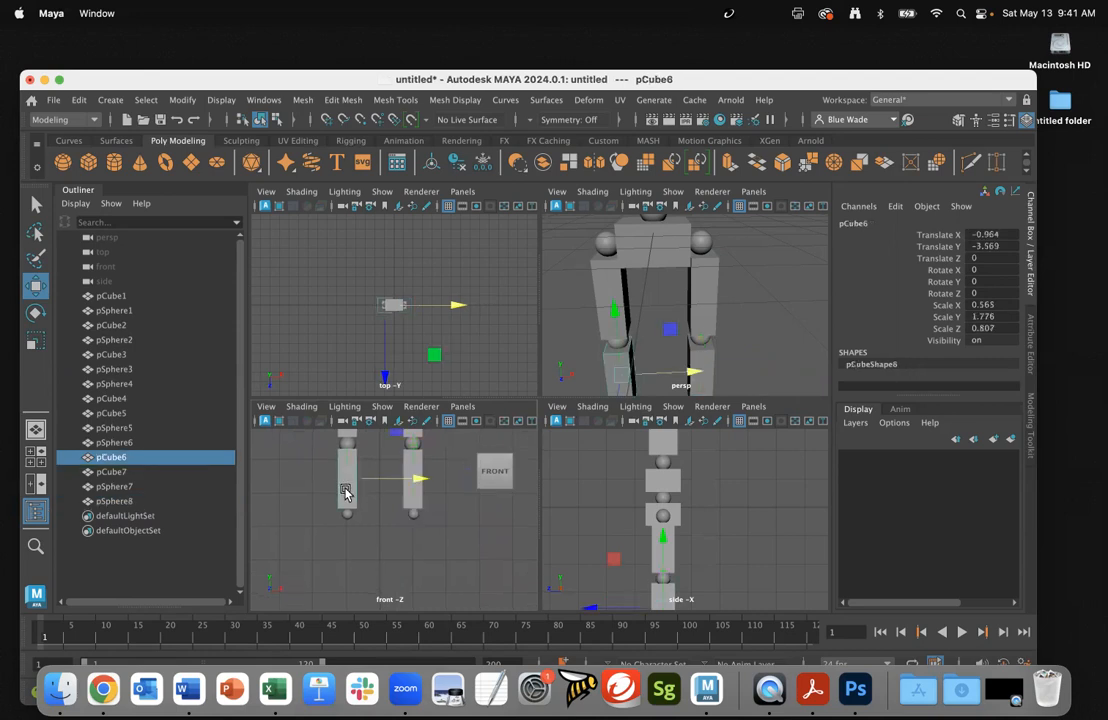
pyautogui.hotkey('ctrl', 'd')
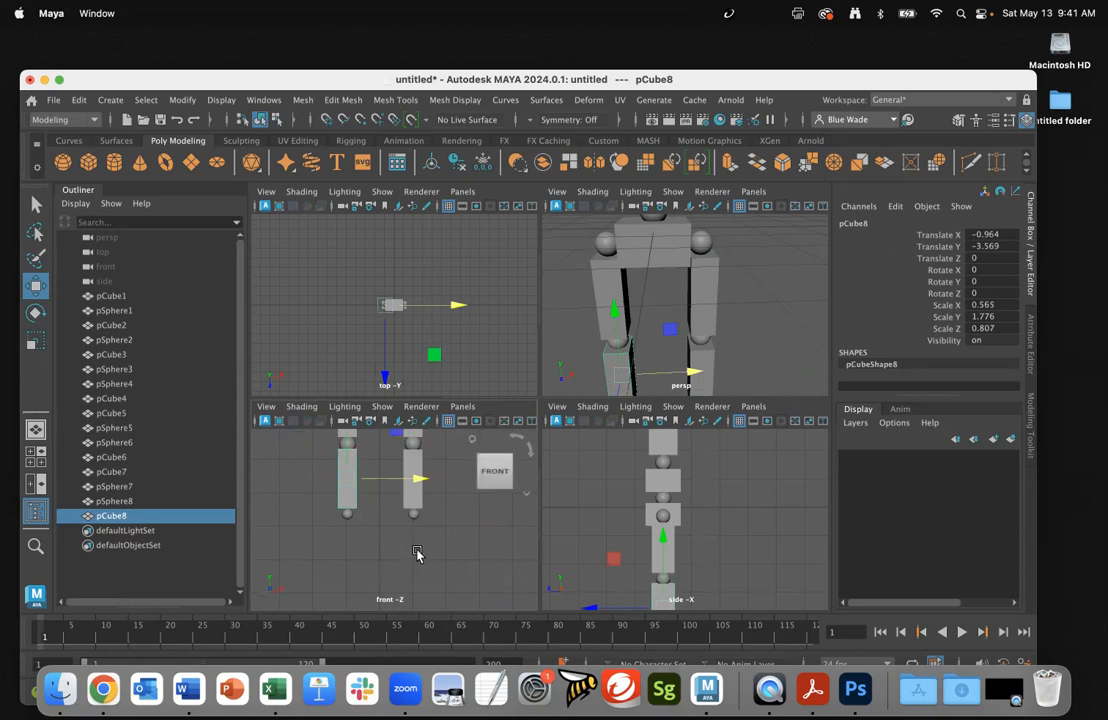
pyautogui.keyDown('alt'); pyautogui.moveTo(418, 555); pyautogui.dragTo(350, 547, button='right'); pyautogui.keyUp('alt')
pyautogui.moveTo(371, 448); pyautogui.dragTo(377, 474)
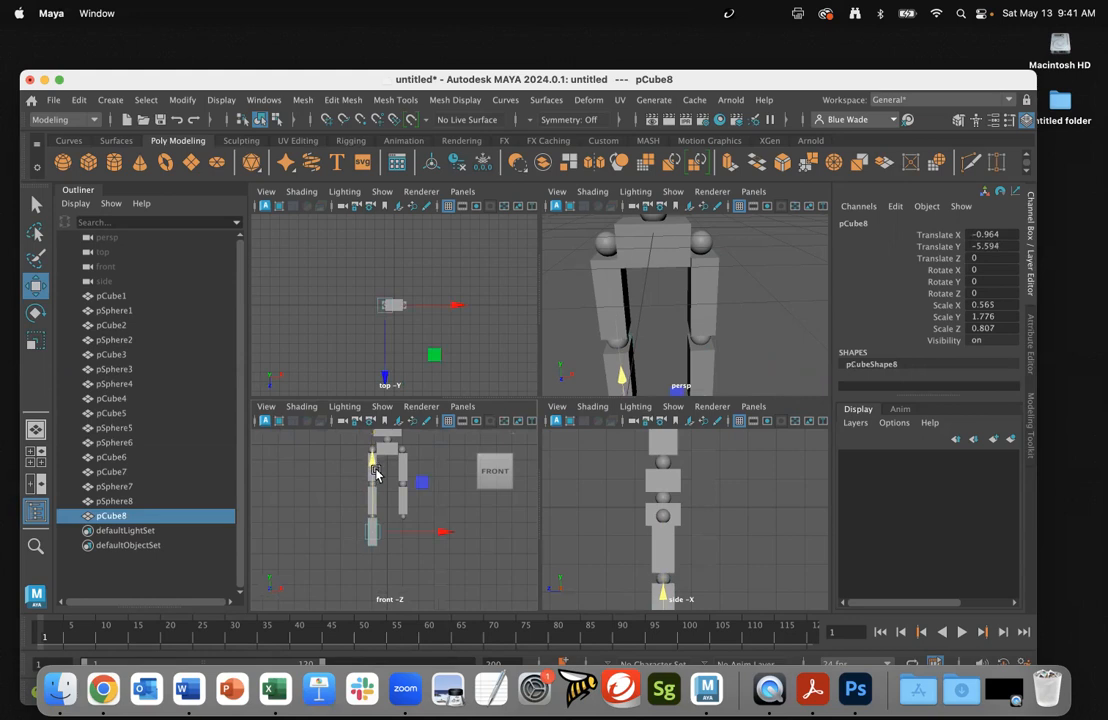
# Step: Shorten the foot block to about 0.61 in Y scale and raise it against the ankle sphere, to about -5.03 on Y
pyautogui.press('r')
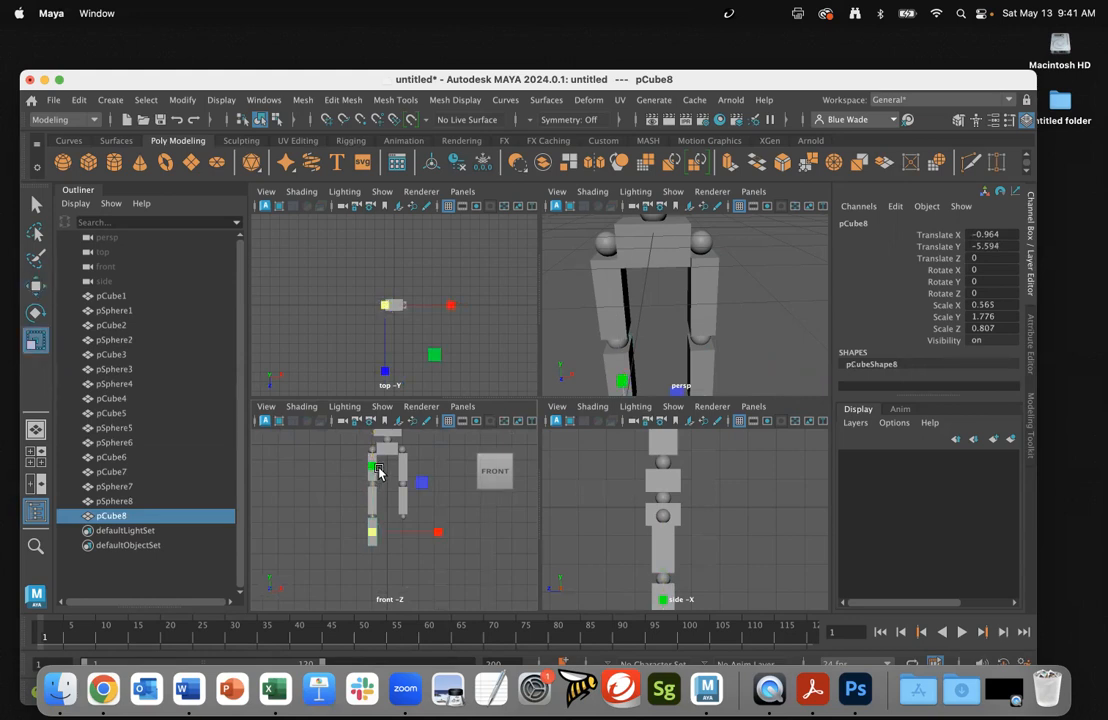
pyautogui.moveTo(374, 466); pyautogui.dragTo(376, 506)
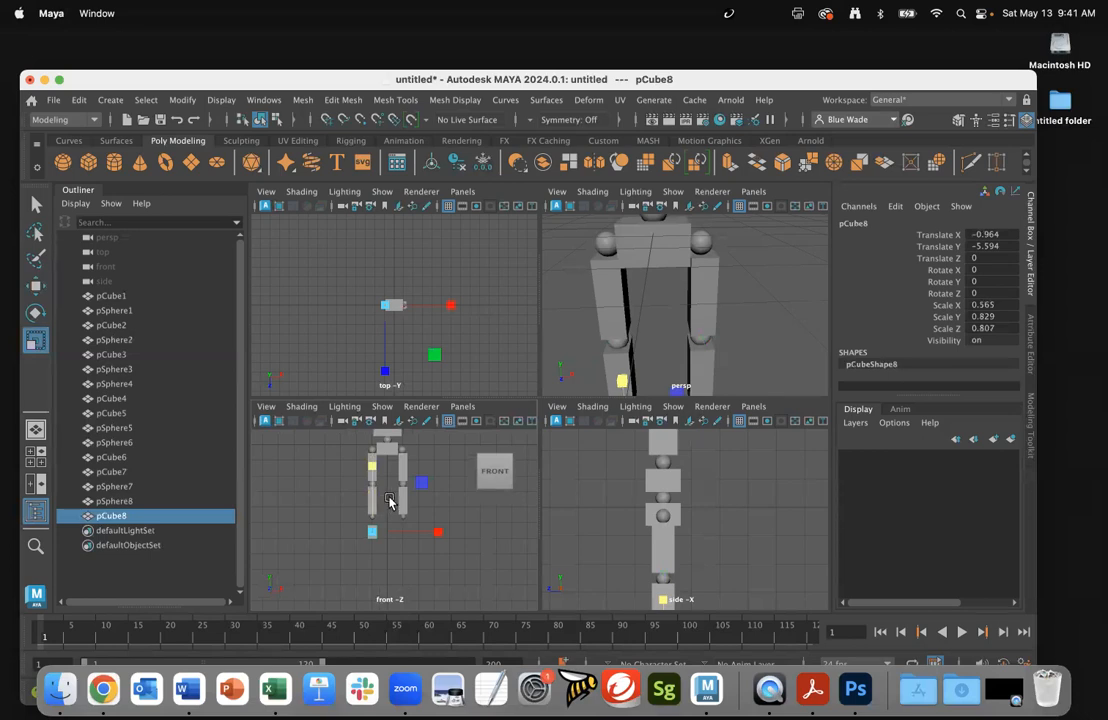
pyautogui.press('w')
pyautogui.moveTo(375, 466); pyautogui.dragTo(375, 460)
pyautogui.moveTo(375, 459); pyautogui.dragTo(375, 482)
pyautogui.press('r')
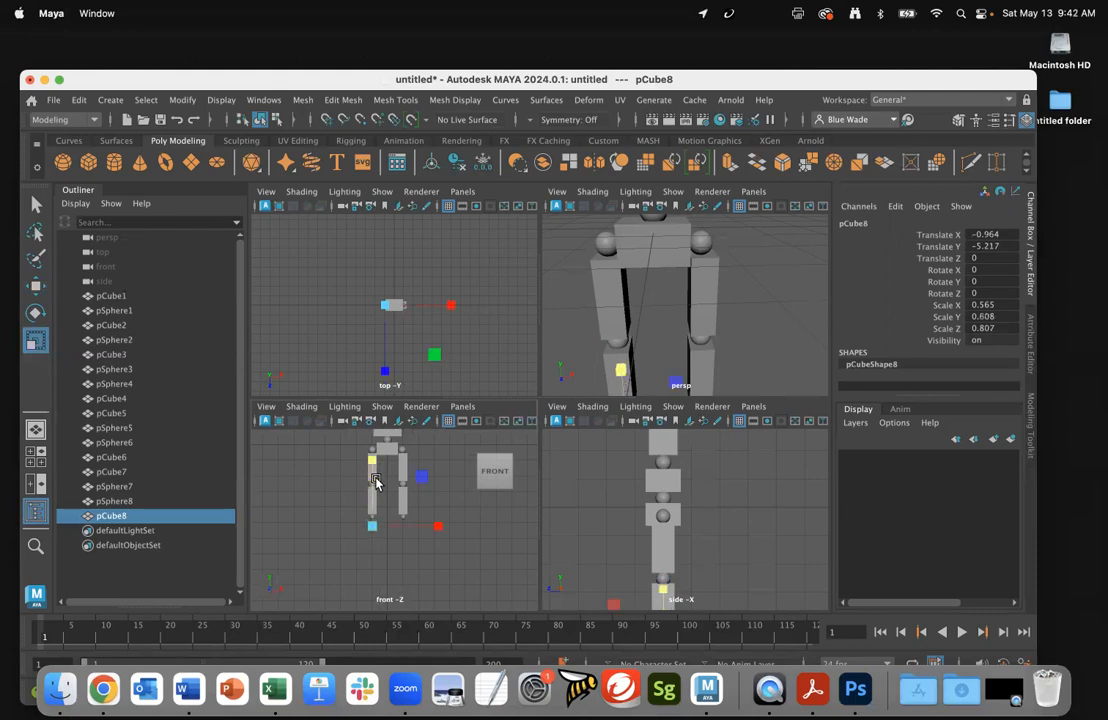
pyautogui.press('w')
pyautogui.moveTo(375, 477); pyautogui.dragTo(375, 461)
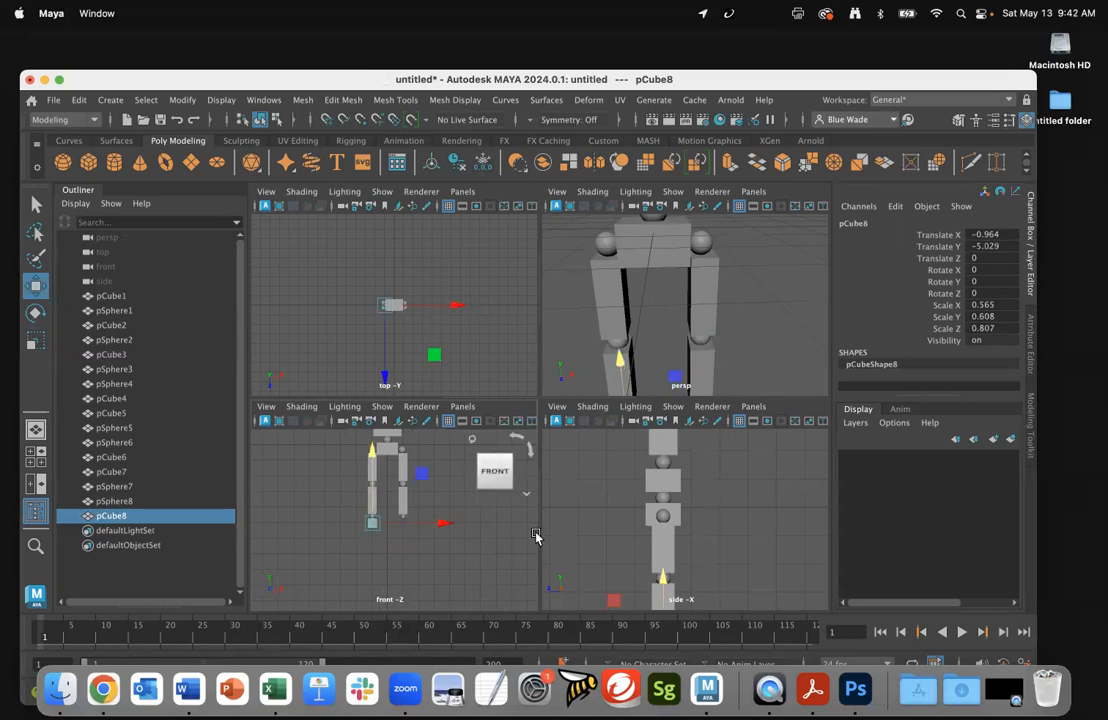
# Step: Lengthen the foot block on negative X to about 1.24 in Z scale and move it forward to about 0.21 on Z
pyautogui.keyDown('alt'); pyautogui.moveTo(618, 529); pyautogui.dragTo(620, 457, button='middle'); pyautogui.keyUp('alt')
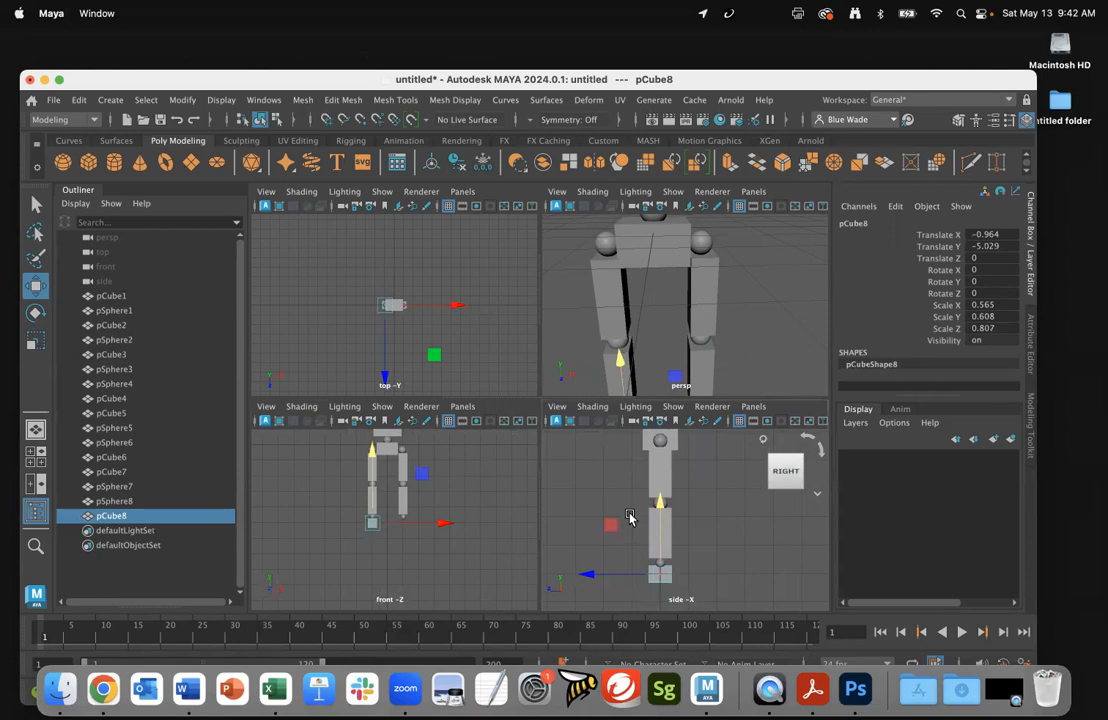
pyautogui.keyDown('alt'); pyautogui.moveTo(629, 516); pyautogui.dragTo(628, 501, button='middle'); pyautogui.keyUp('alt')
pyautogui.keyDown('alt'); pyautogui.moveTo(612, 332); pyautogui.dragTo(653, 312); pyautogui.keyUp('alt')
pyautogui.keyDown('alt'); pyautogui.moveTo(653, 308); pyautogui.dragTo(675, 192, button='middle'); pyautogui.keyUp('alt')
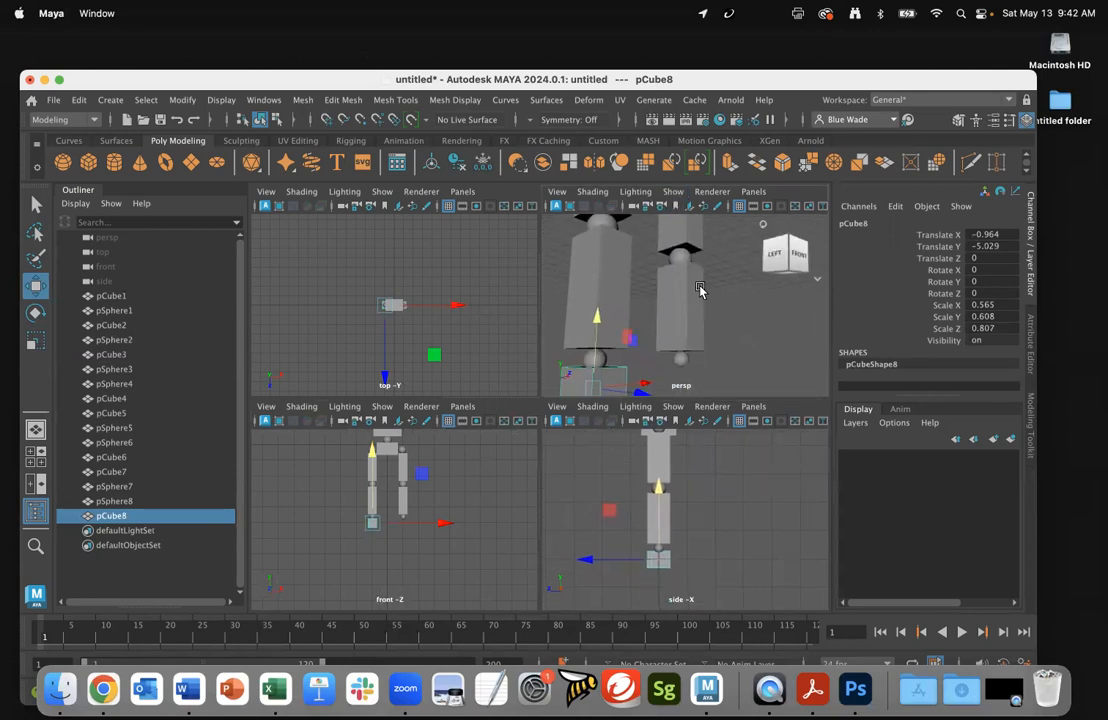
pyautogui.keyDown('alt'); pyautogui.moveTo(700, 290); pyautogui.dragTo(702, 250, button='middle'); pyautogui.keyUp('alt')
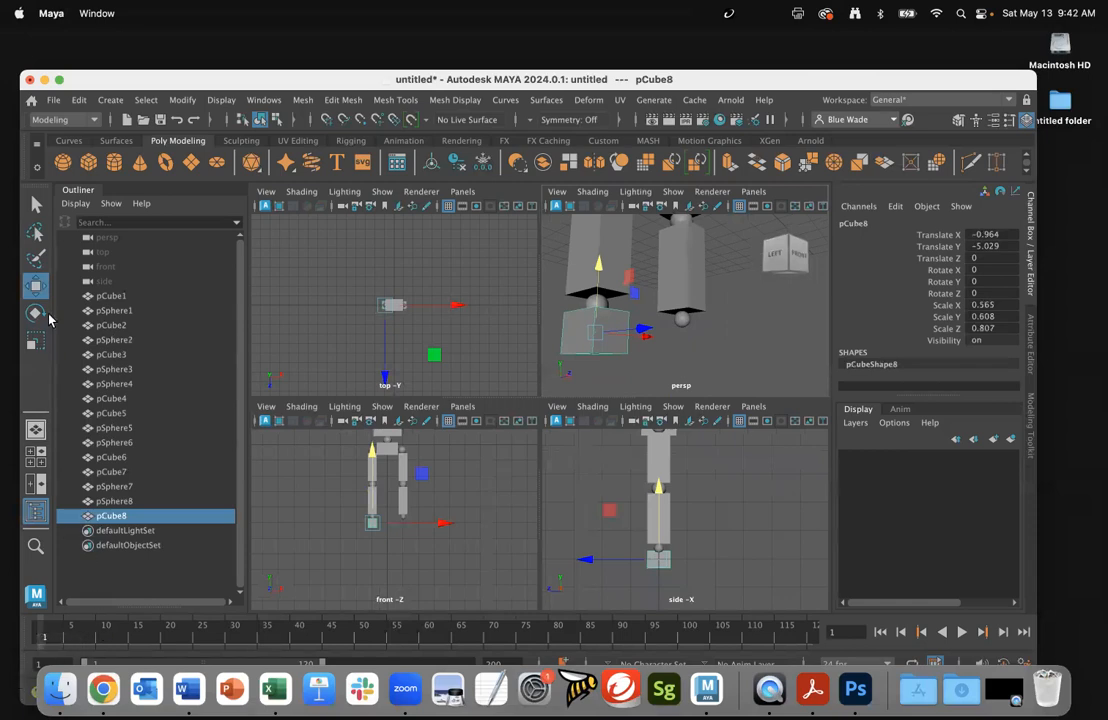
pyautogui.press('r')
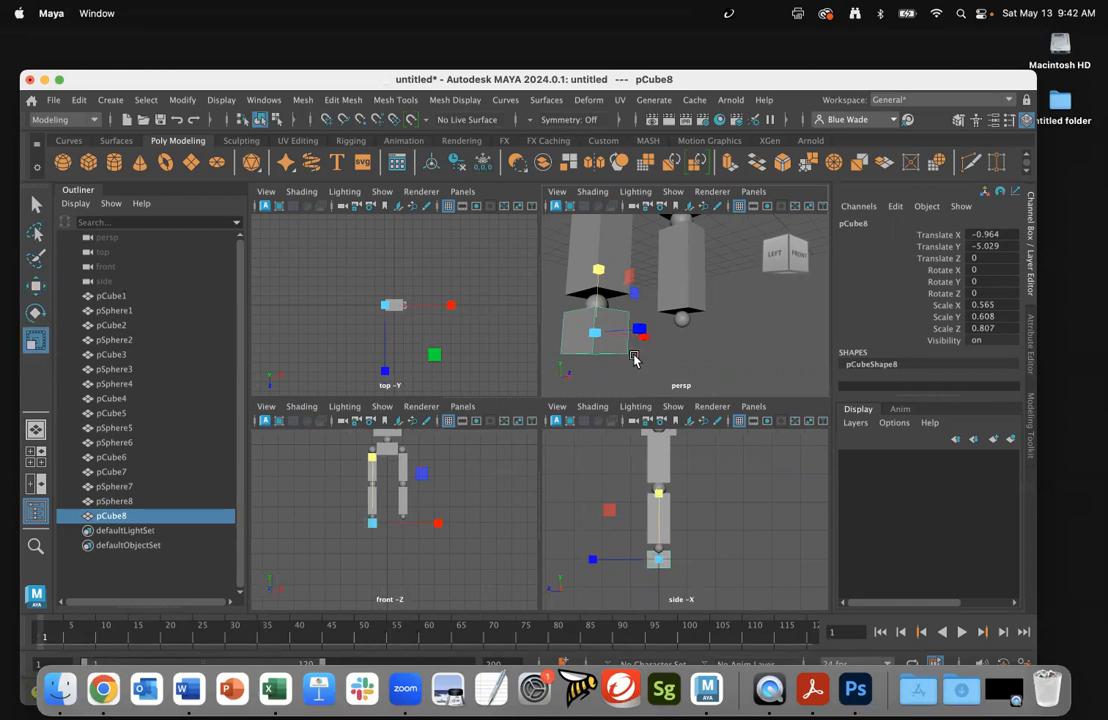
pyautogui.scroll(-2, 678, 353)
pyautogui.keyDown('alt'); pyautogui.moveTo(618, 354); pyautogui.dragTo(622, 376); pyautogui.keyUp('alt')
pyautogui.moveTo(697, 369)
pyautogui.mouseDown()
pyautogui.moveTo(738, 392)
pyautogui.moveTo(714, 378)
pyautogui.mouseUp()
pyautogui.press('w')
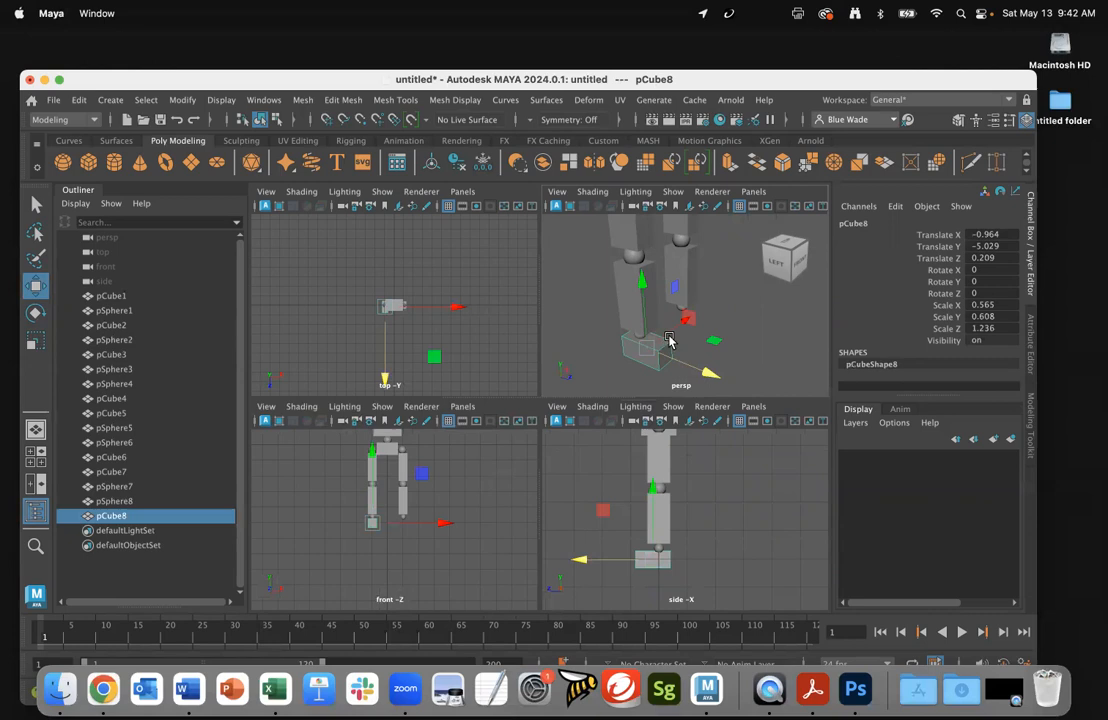
# Step: Lengthen the same foot block further to about 1.57 in Z scale and move it forward to about 0.40 on Z
pyautogui.keyDown('alt'); pyautogui.moveTo(749, 282); pyautogui.dragTo(750, 327); pyautogui.keyUp('alt')
pyautogui.press('r')
pyautogui.press('w')
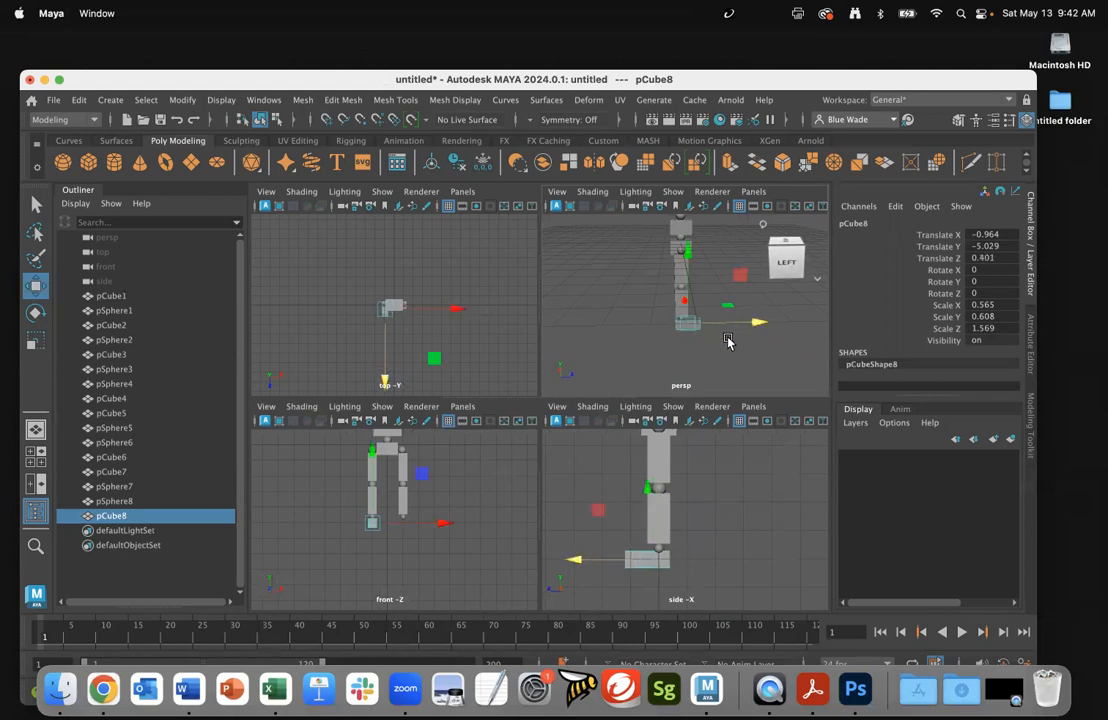
pyautogui.keyDown('alt'); pyautogui.moveTo(636, 350); pyautogui.dragTo(754, 364, button='right'); pyautogui.keyUp('alt')
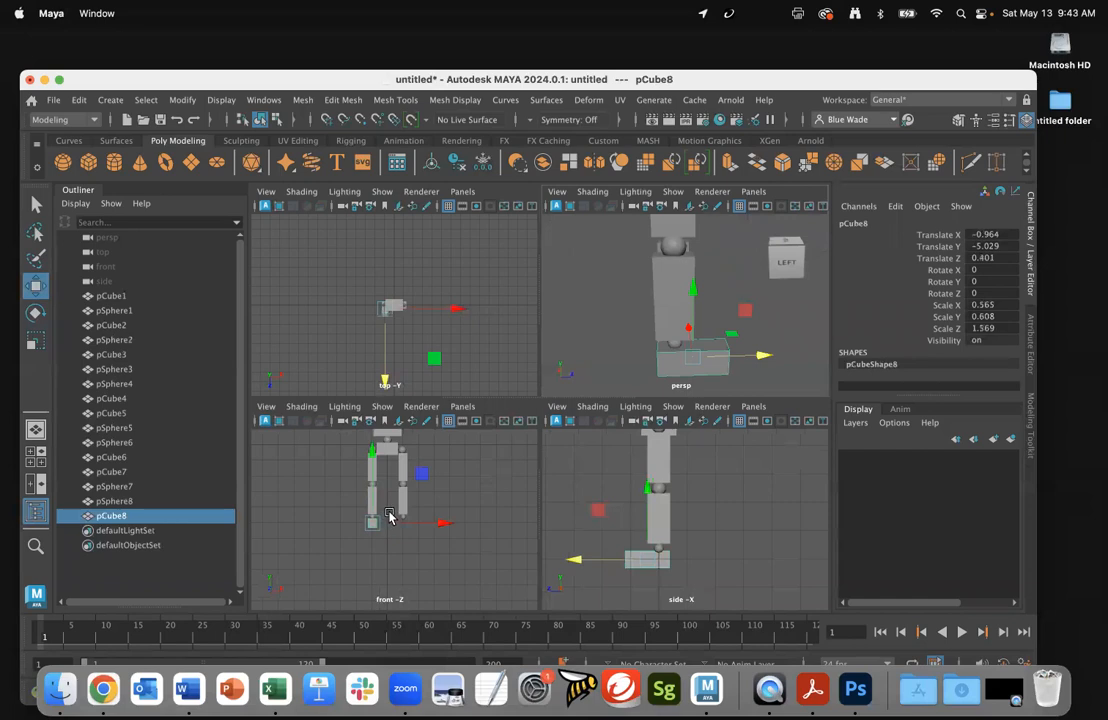
# Step: Duplicate the foot block and place the copy under the opposite ankle sphere, at about 1.01 on X and -5.05 on Y
pyautogui.hotkey('ctrl', 'd')
pyautogui.moveTo(440, 524); pyautogui.dragTo(477, 528)
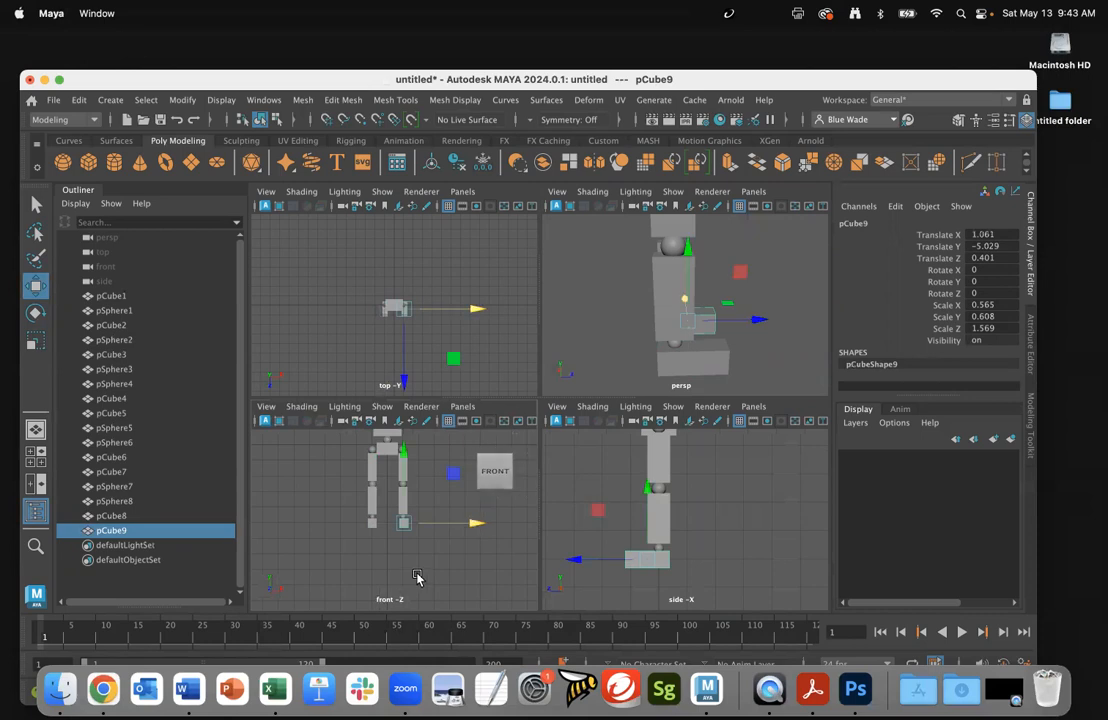
pyautogui.keyDown('alt'); pyautogui.moveTo(416, 578); pyautogui.dragTo(607, 592, button='right'); pyautogui.keyUp('alt')
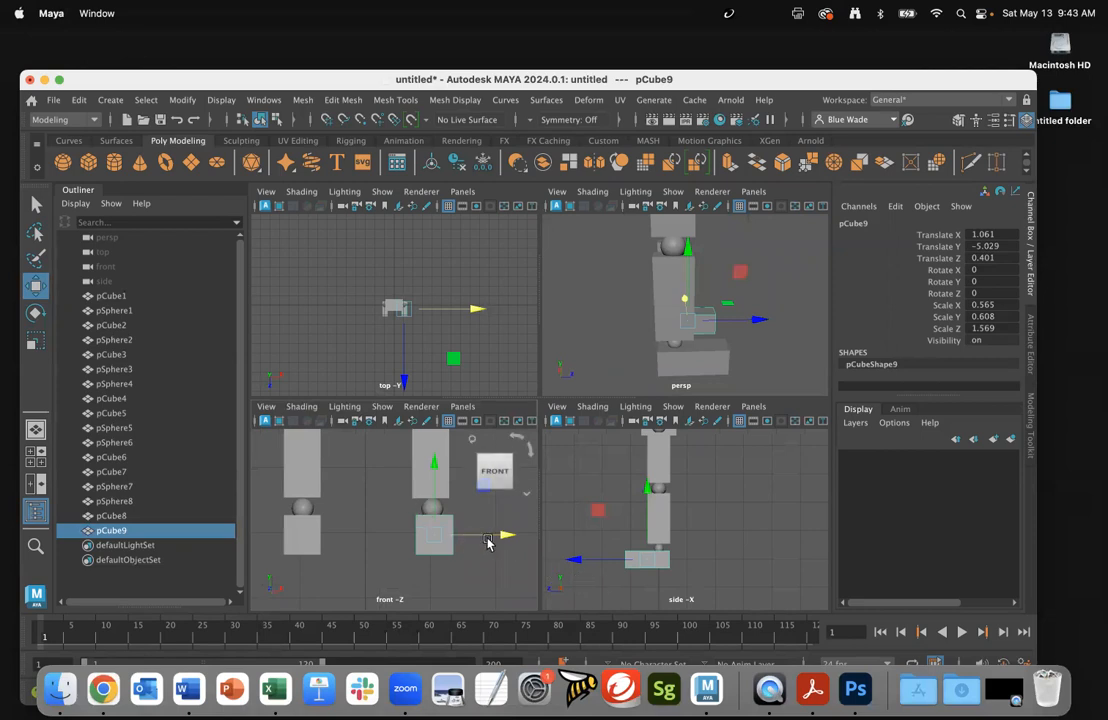
pyautogui.moveTo(501, 537); pyautogui.dragTo(503, 537)
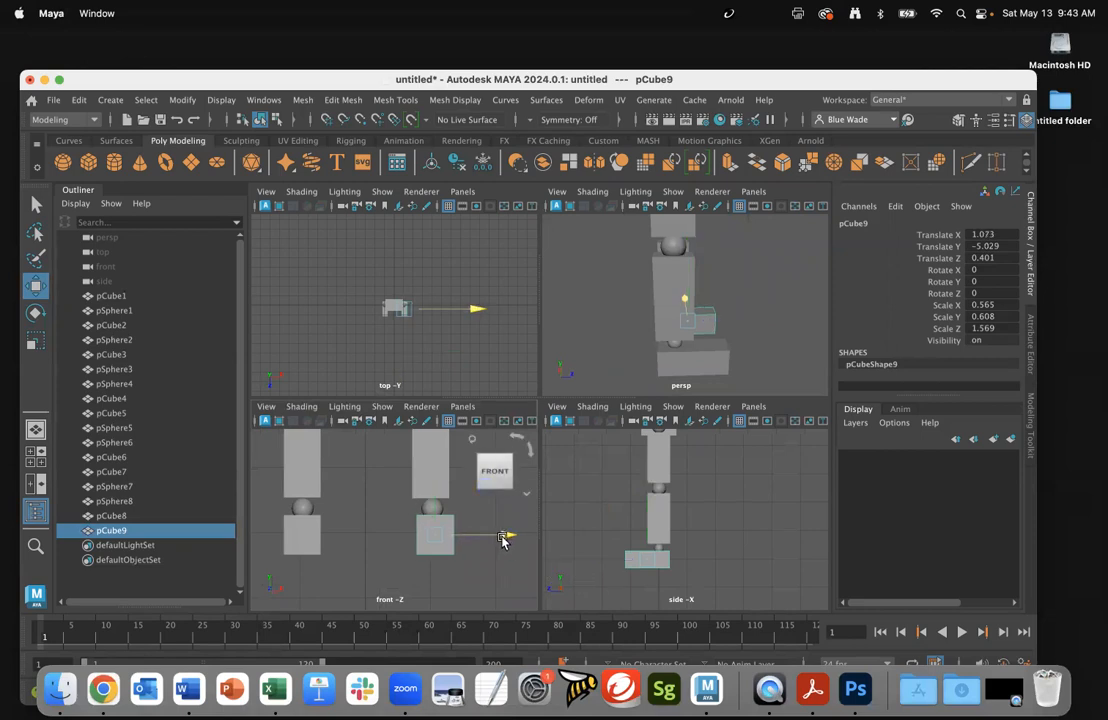
pyautogui.moveTo(433, 466); pyautogui.dragTo(434, 450)
pyautogui.moveTo(505, 519); pyautogui.dragTo(500, 524)
pyautogui.moveTo(427, 446); pyautogui.dragTo(430, 473)
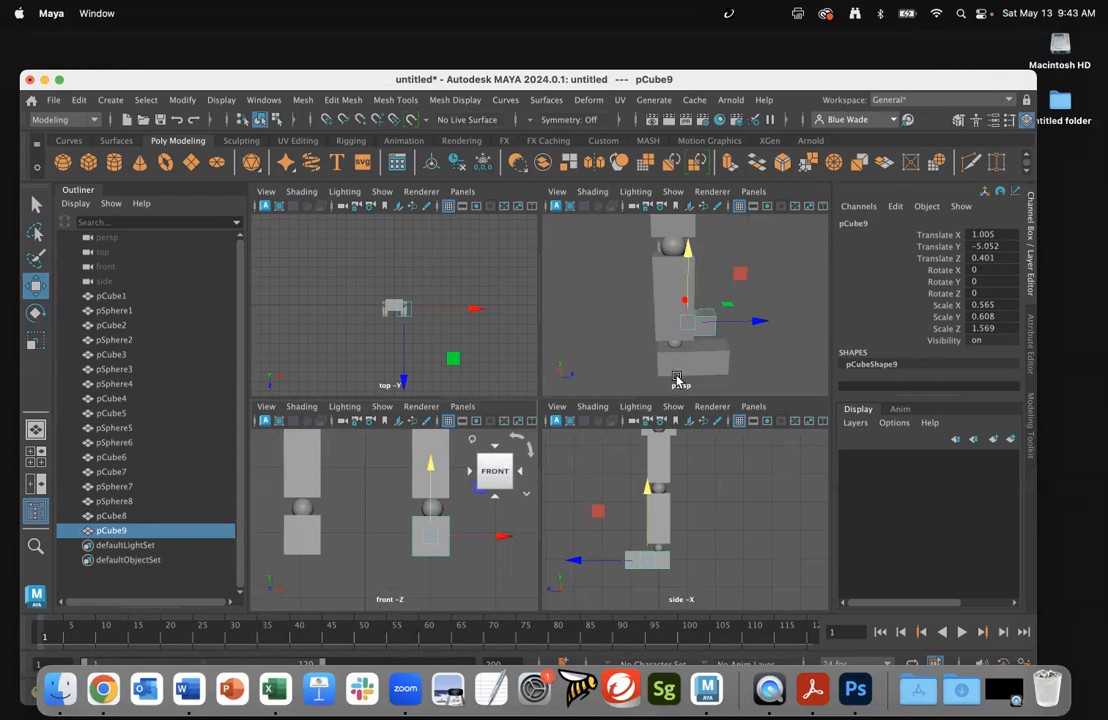
# Step: Examine the legs, feet and overall proportions of the figure from several angles in the perspective view
pyautogui.keyDown('alt'); pyautogui.moveTo(592, 278); pyautogui.dragTo(619, 337); pyautogui.keyUp('alt')
pyautogui.keyDown('alt'); pyautogui.moveTo(640, 277); pyautogui.dragTo(655, 309); pyautogui.keyUp('alt')
pyautogui.keyDown('alt'); pyautogui.moveTo(655, 309); pyautogui.dragTo(590, 292, button='right'); pyautogui.keyUp('alt')
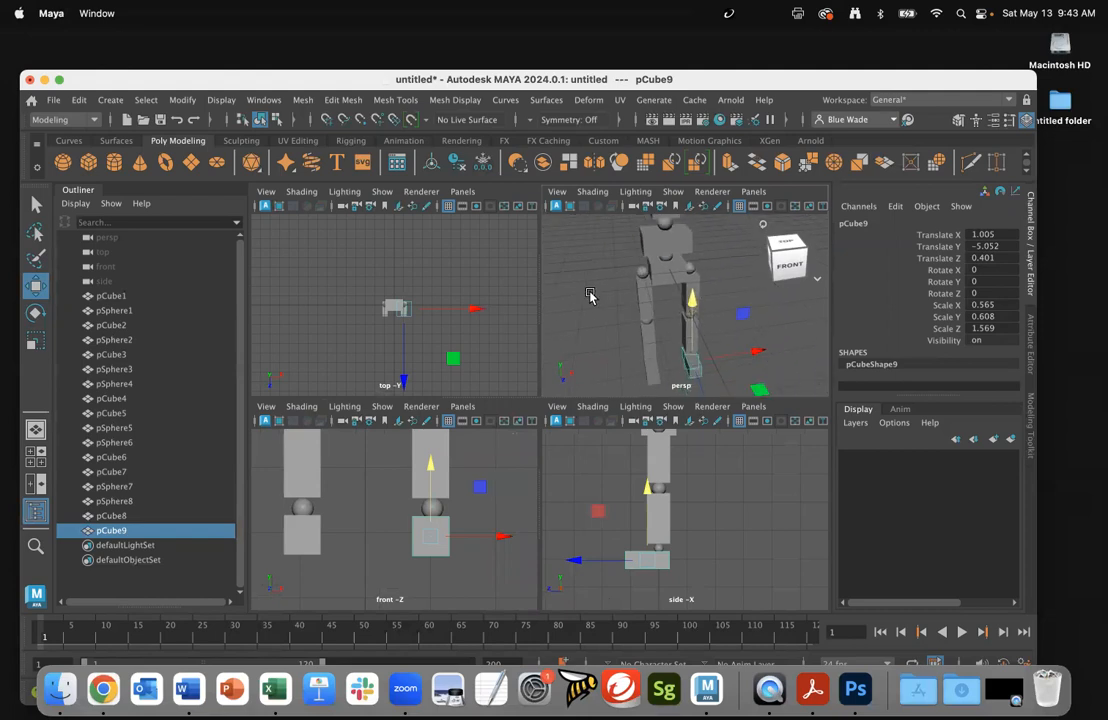
pyautogui.keyDown('alt'); pyautogui.moveTo(618, 292); pyautogui.dragTo(600, 318); pyautogui.keyUp('alt')
pyautogui.keyDown('alt'); pyautogui.moveTo(617, 292); pyautogui.dragTo(685, 305, button='right'); pyautogui.keyUp('alt')
pyautogui.keyDown('alt'); pyautogui.moveTo(684, 304); pyautogui.dragTo(718, 327, button='middle'); pyautogui.keyUp('alt')
pyautogui.keyDown('alt'); pyautogui.moveTo(718, 327); pyautogui.dragTo(612, 311, button='right'); pyautogui.keyUp('alt')
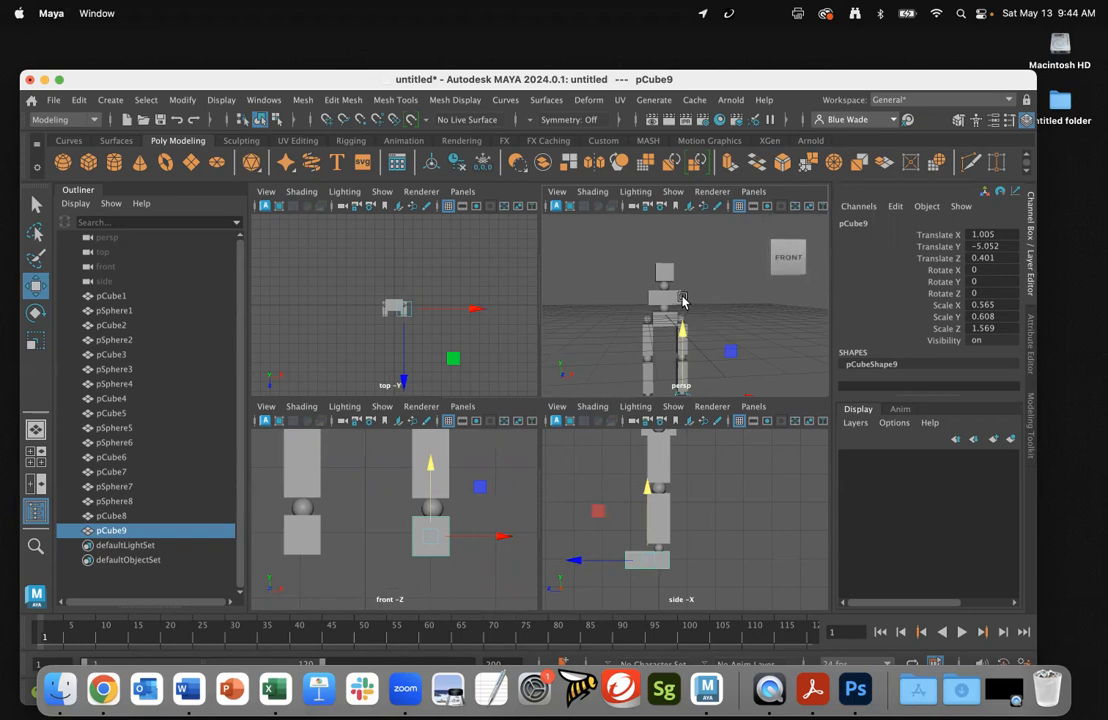
# Step: Duplicate the hip sphere on negative X and place the copy beside the torso block, at about -1.16 on X and 0.99 on Y
pyautogui.keyDown('ctrl'); pyautogui.moveTo(688, 300); pyautogui.dragTo(796, 313, button='right'); pyautogui.keyUp('ctrl')
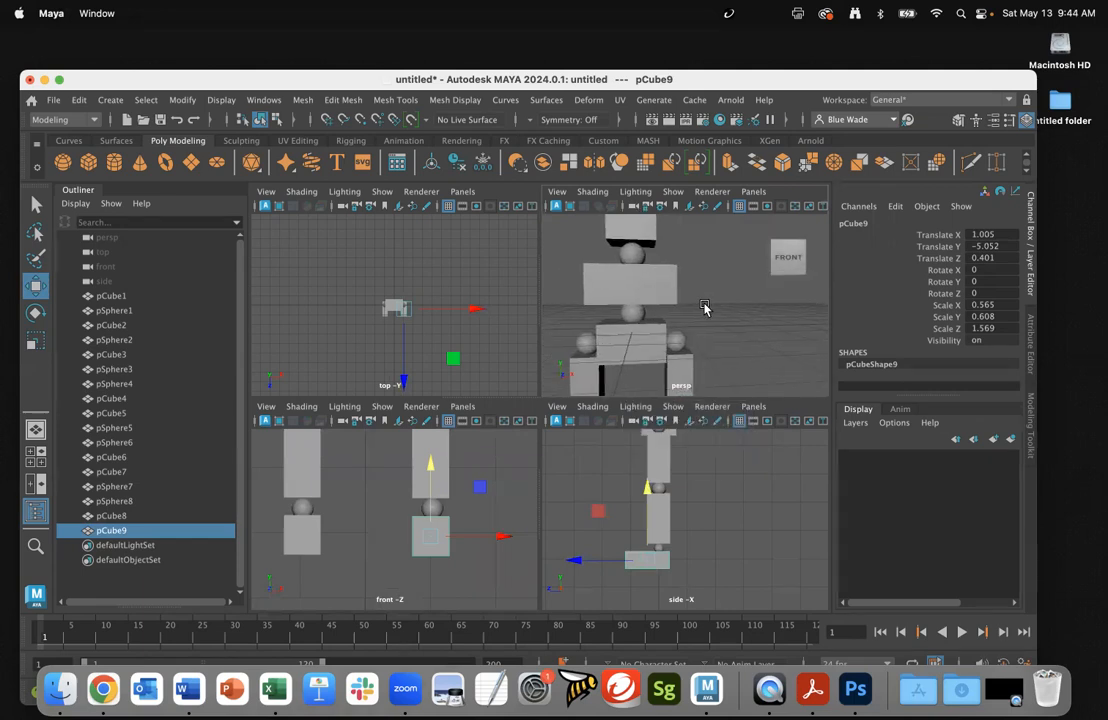
pyautogui.keyDown('alt'); pyautogui.moveTo(704, 309); pyautogui.dragTo(737, 321, button='middle'); pyautogui.keyUp('alt')
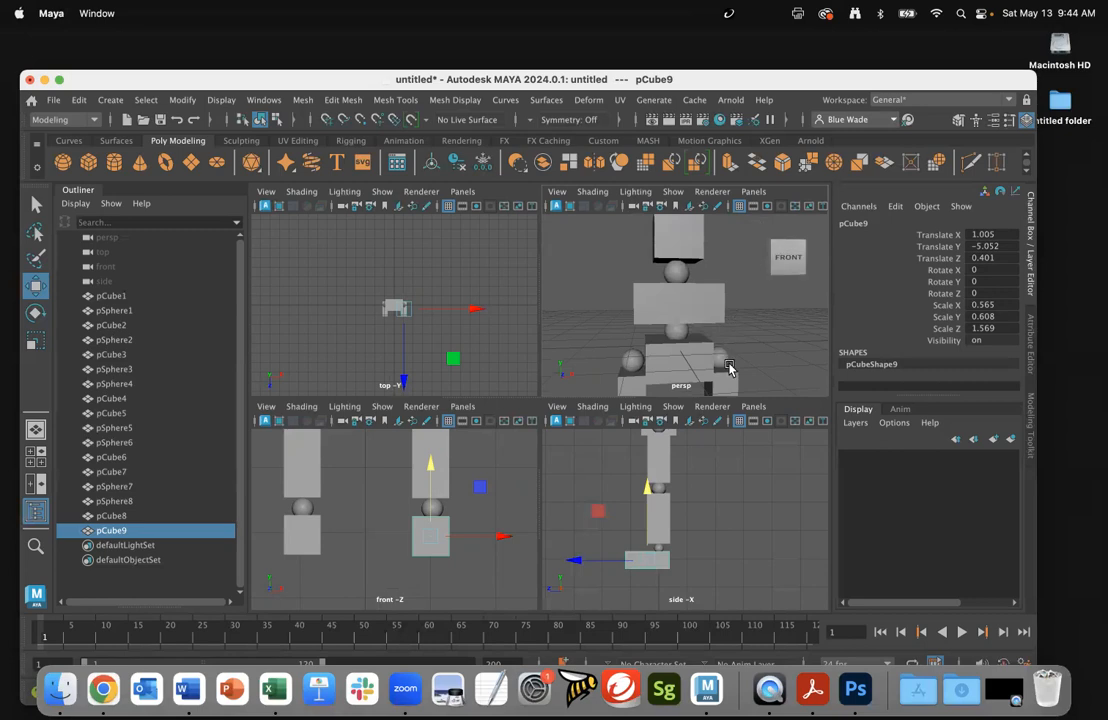
pyautogui.click(721, 359)
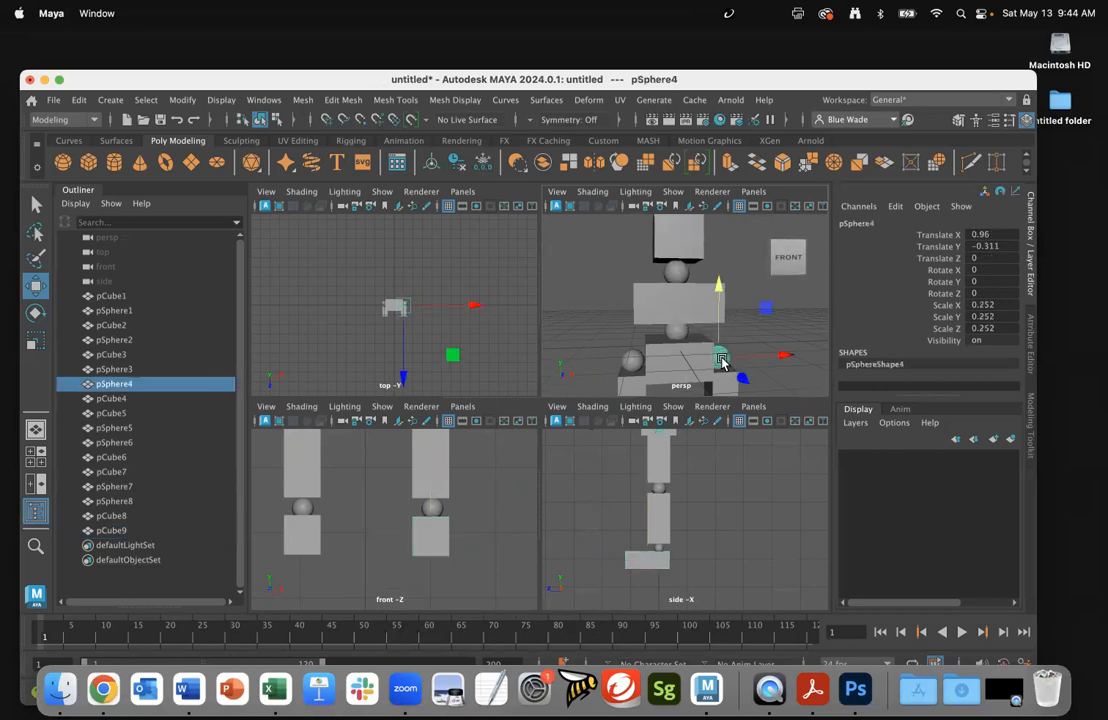
pyautogui.click(633, 359)
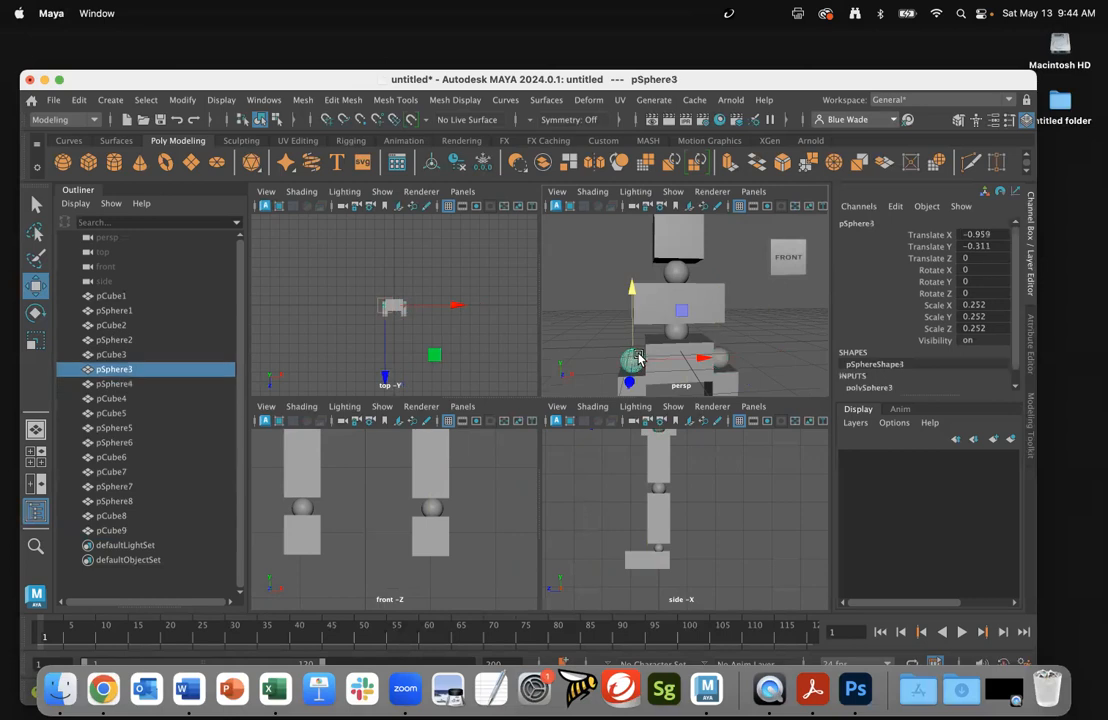
pyautogui.press('super+d')
pyautogui.moveTo(635, 295); pyautogui.dragTo(626, 232)
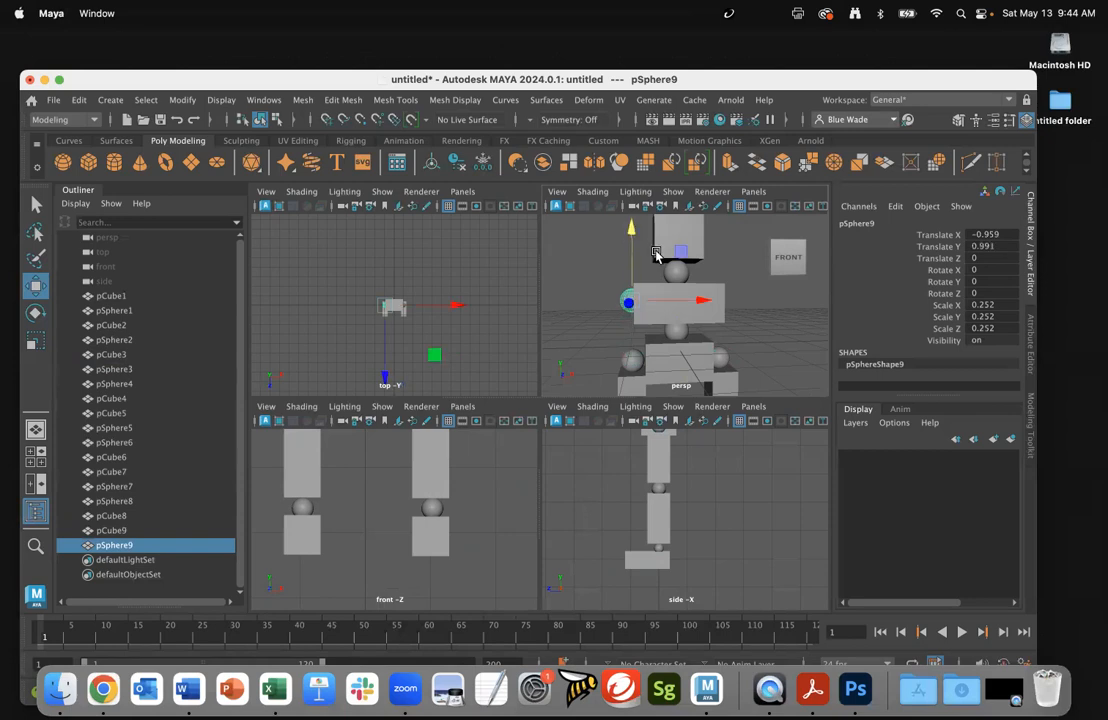
pyautogui.moveTo(702, 300)
pyautogui.mouseDown()
pyautogui.moveTo(680, 302)
pyautogui.moveTo(691, 300)
pyautogui.mouseUp()
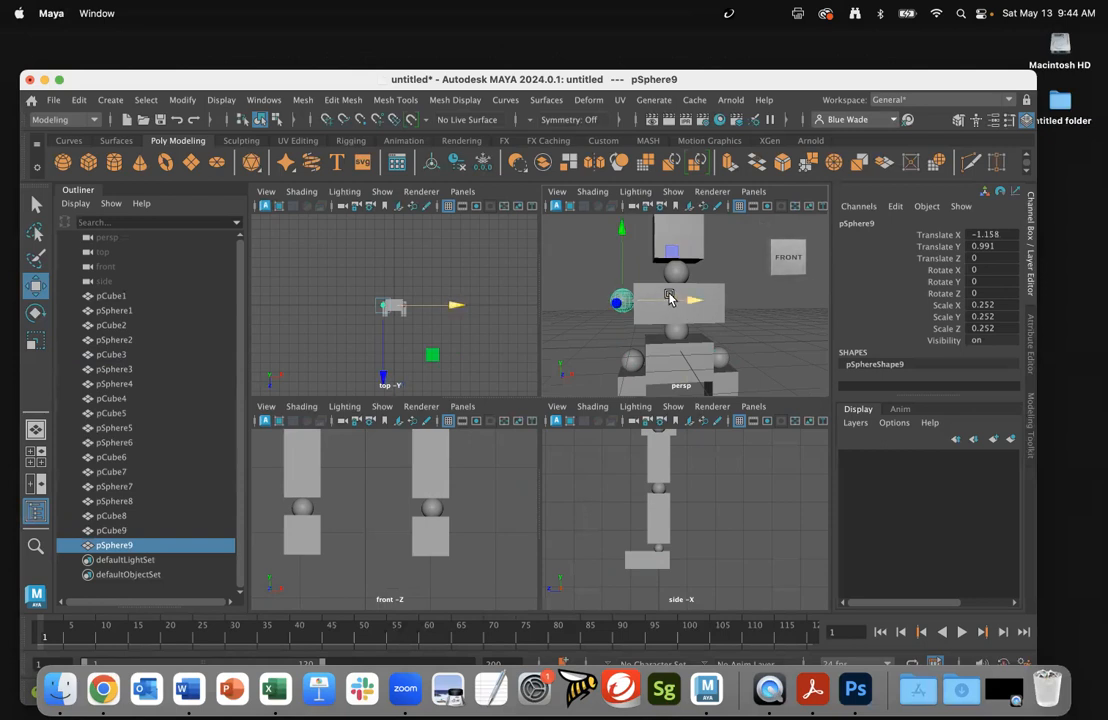
# Step: Scale the shoulder sphere uniformly to about 0.21 and reposition it against the torso block, at about -1.12 on X and 1.13 on Y
pyautogui.press('r')
pyautogui.moveTo(624, 302); pyautogui.dragTo(626, 306)
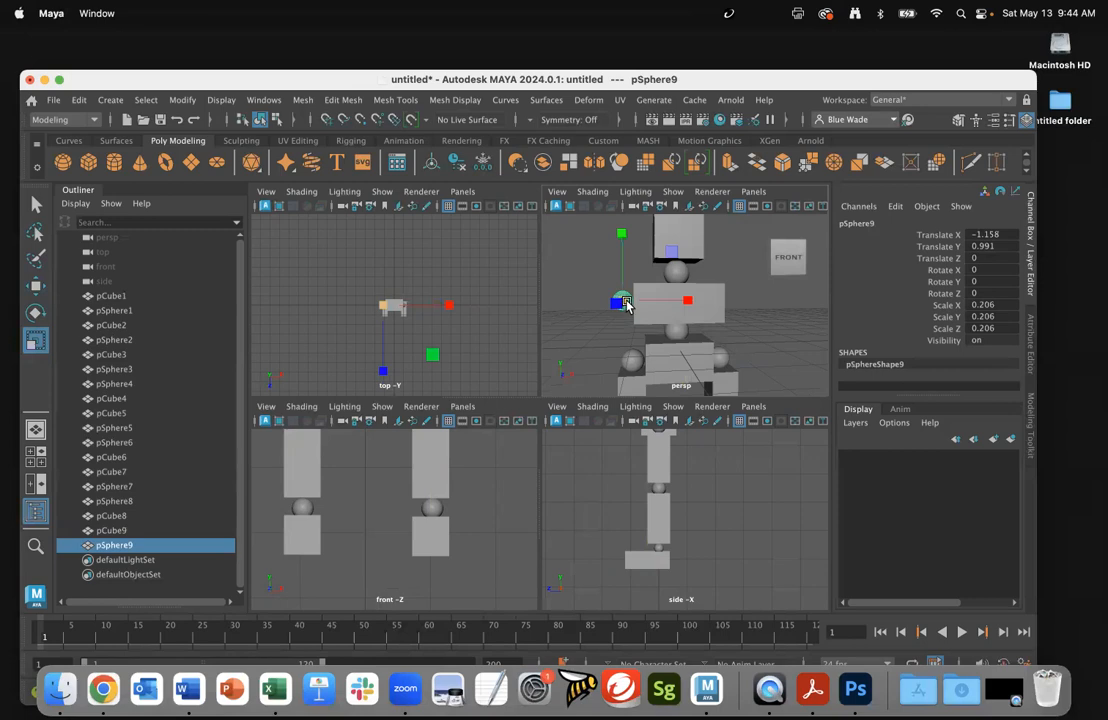
pyautogui.press('w')
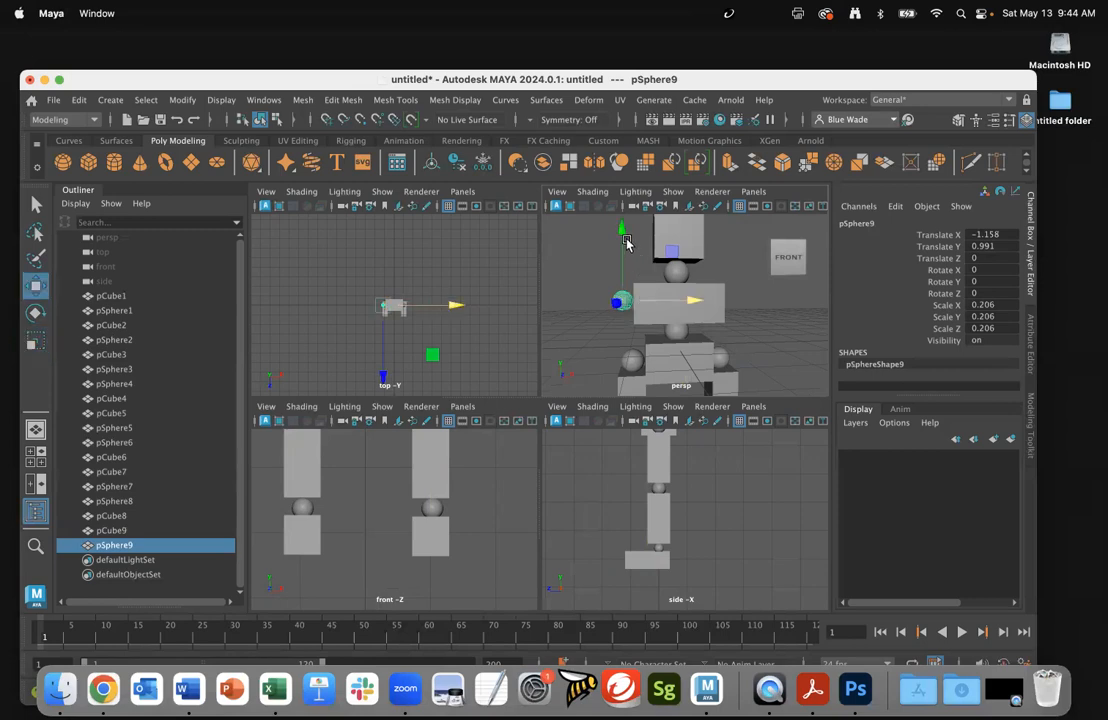
pyautogui.click(626, 236)
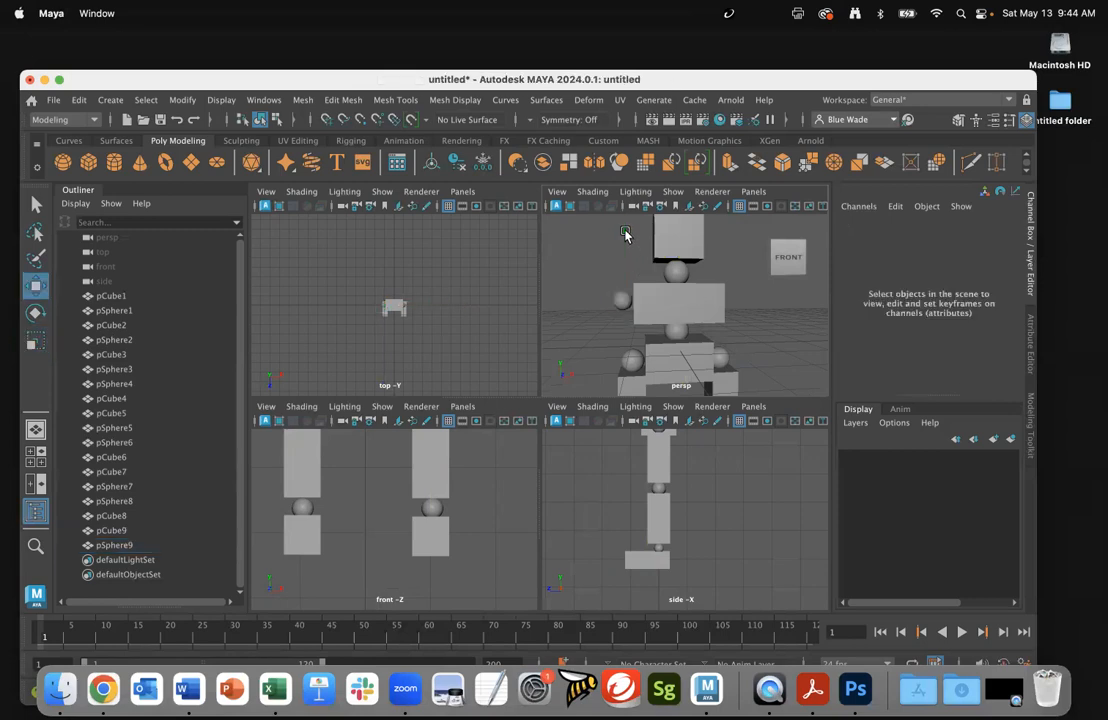
pyautogui.click(622, 301)
pyautogui.moveTo(618, 228); pyautogui.dragTo(620, 222)
pyautogui.moveTo(696, 303); pyautogui.dragTo(698, 300)
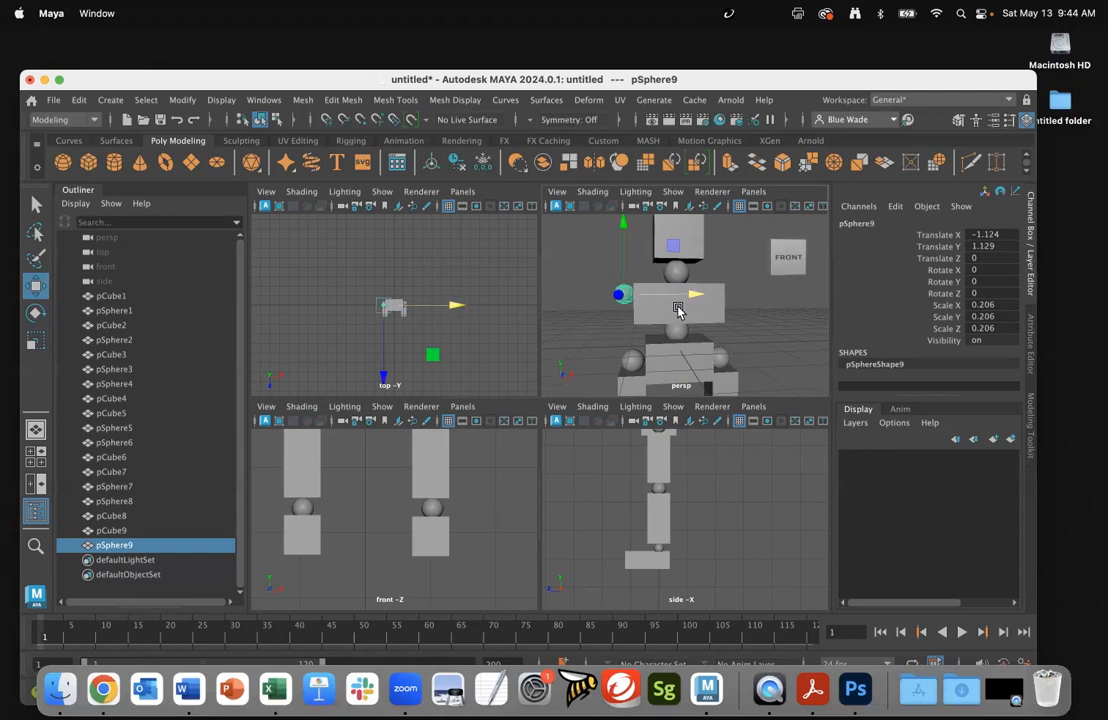
# Step: Duplicate the shoulder sphere and move the copy to the opposite side of the torso block, to about 1.24 on X
pyautogui.press('super+d')
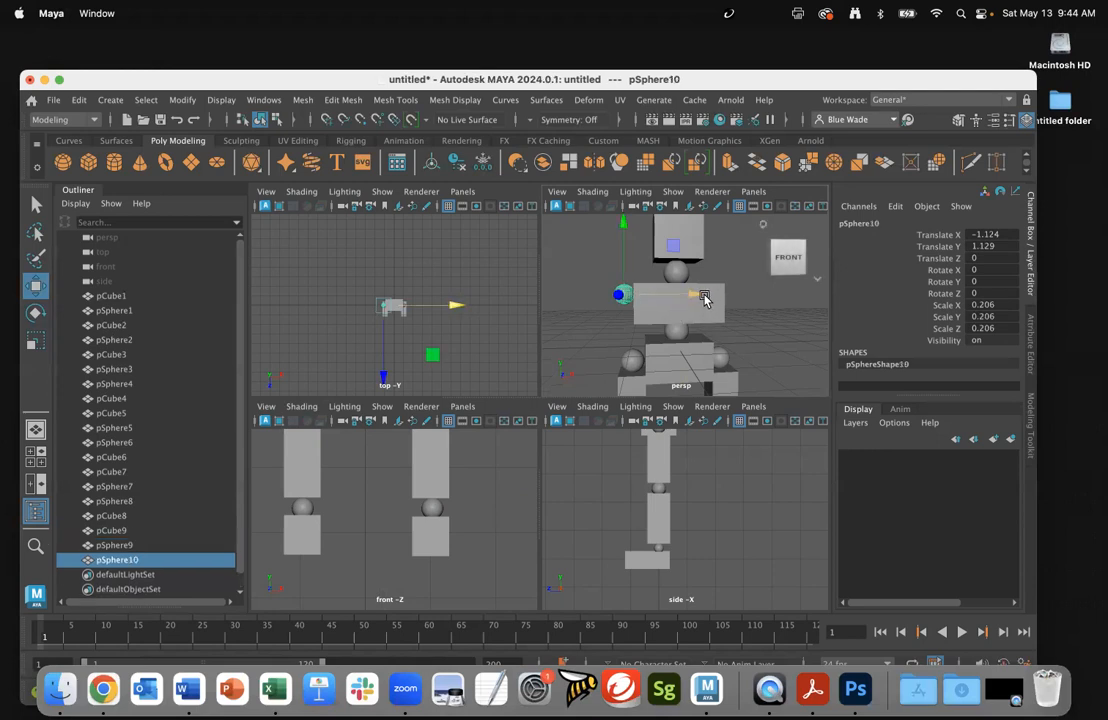
pyautogui.moveTo(698, 298); pyautogui.dragTo(797, 285)
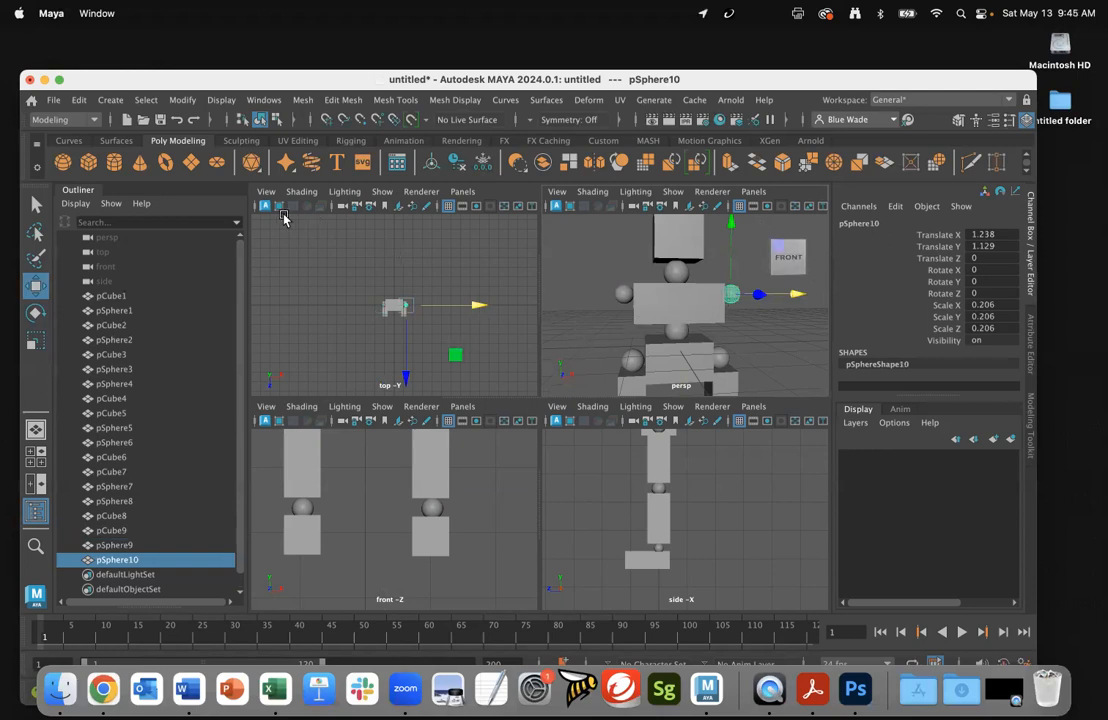
# Step: Create a polygon sphere, move it beside the figure to about -1.84 on X, and scale it uniformly to about 0.36
pyautogui.click(62, 162)
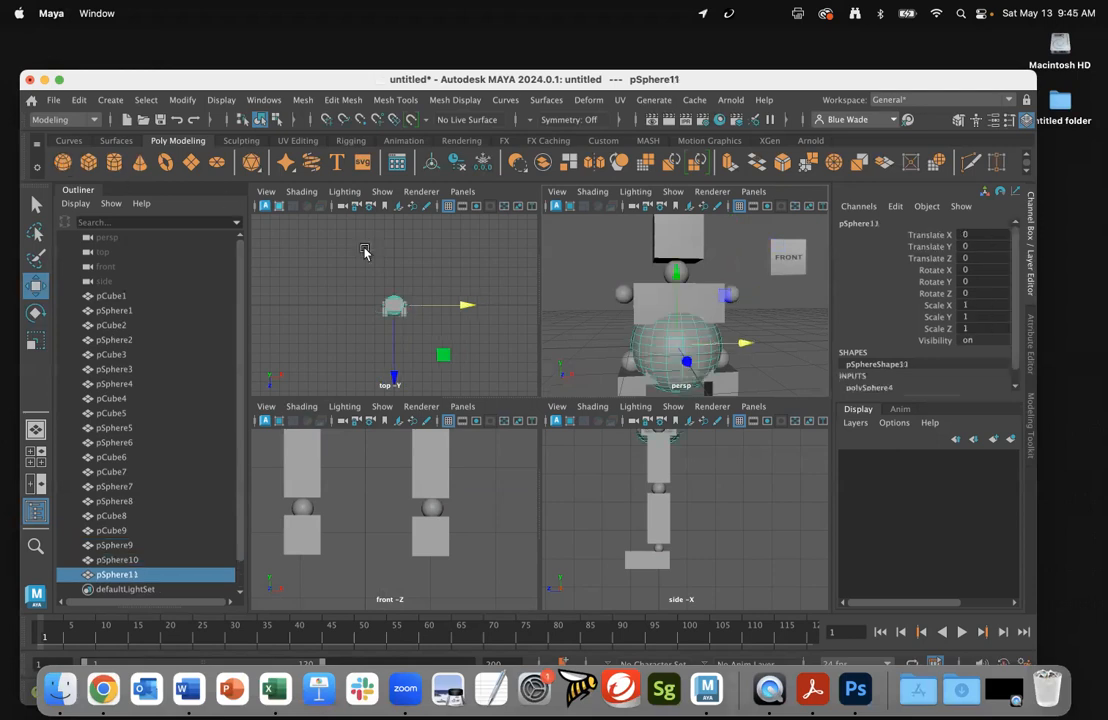
pyautogui.moveTo(650, 352); pyautogui.dragTo(655, 344)
pyautogui.press('r')
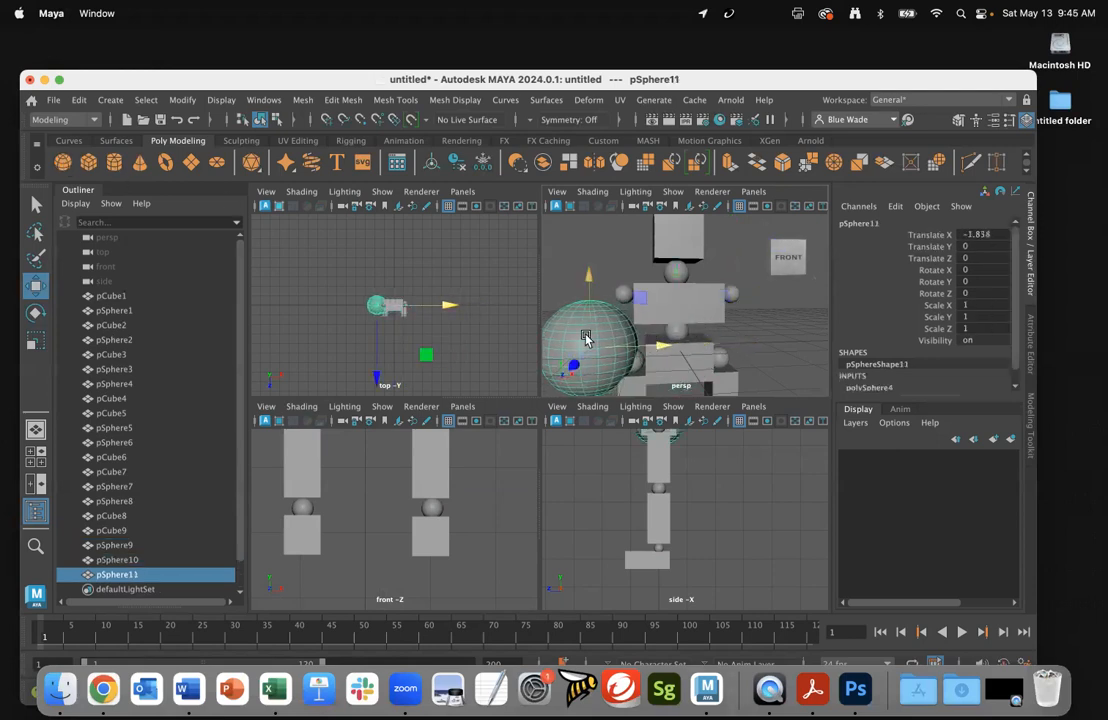
pyautogui.moveTo(590, 346); pyautogui.dragTo(537, 371)
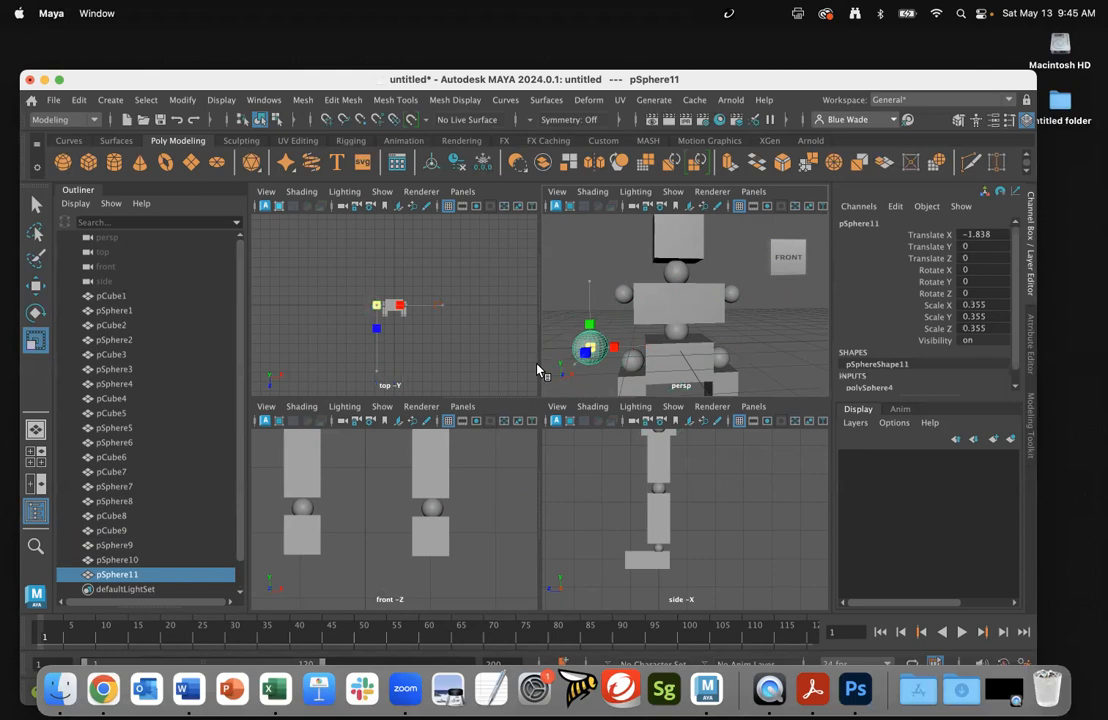
# Step: Enlarge the test sphere uniformly to about 0.87 and try scaling it separately on Y, X and Z, undoing each stretch
pyautogui.moveTo(547, 358); pyautogui.dragTo(581, 360)
pyautogui.moveTo(586, 278); pyautogui.dragTo(578, 345)
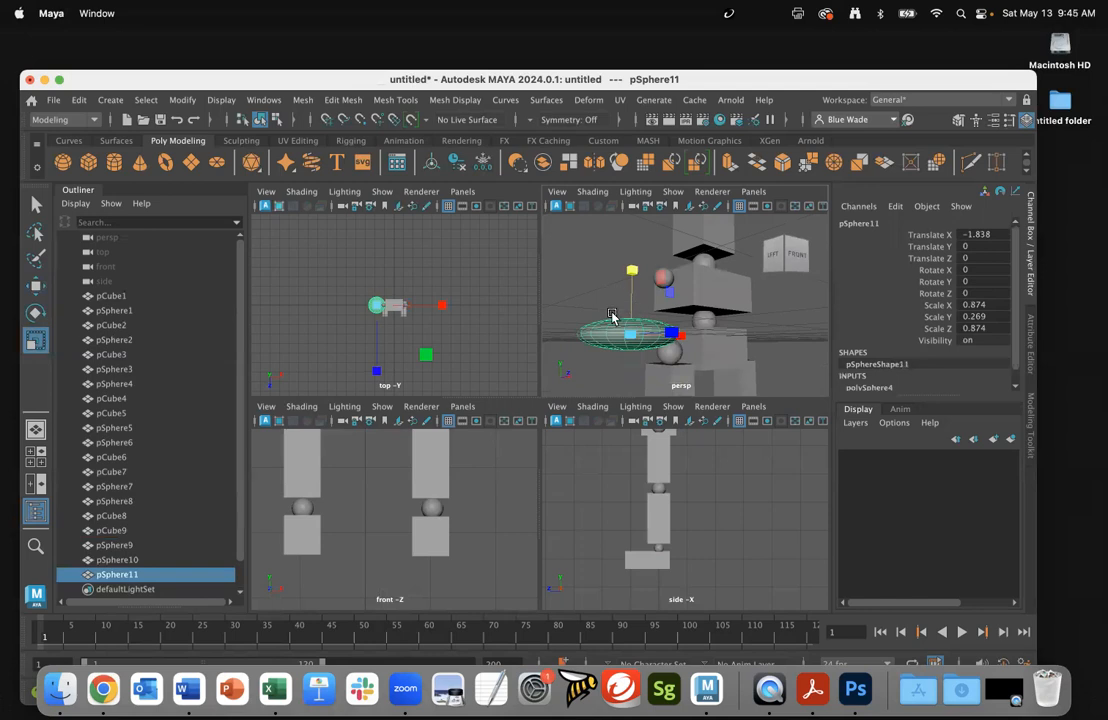
pyautogui.press('z')
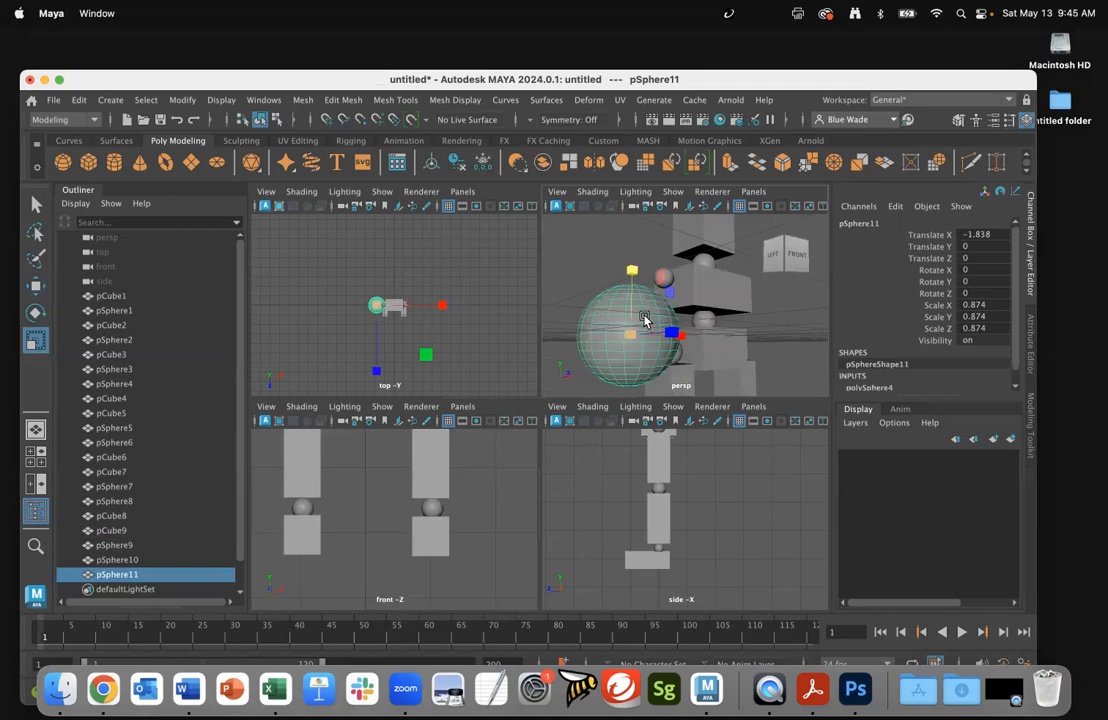
pyautogui.keyDown('alt'); pyautogui.moveTo(641, 343); pyautogui.dragTo(737, 346); pyautogui.keyUp('alt')
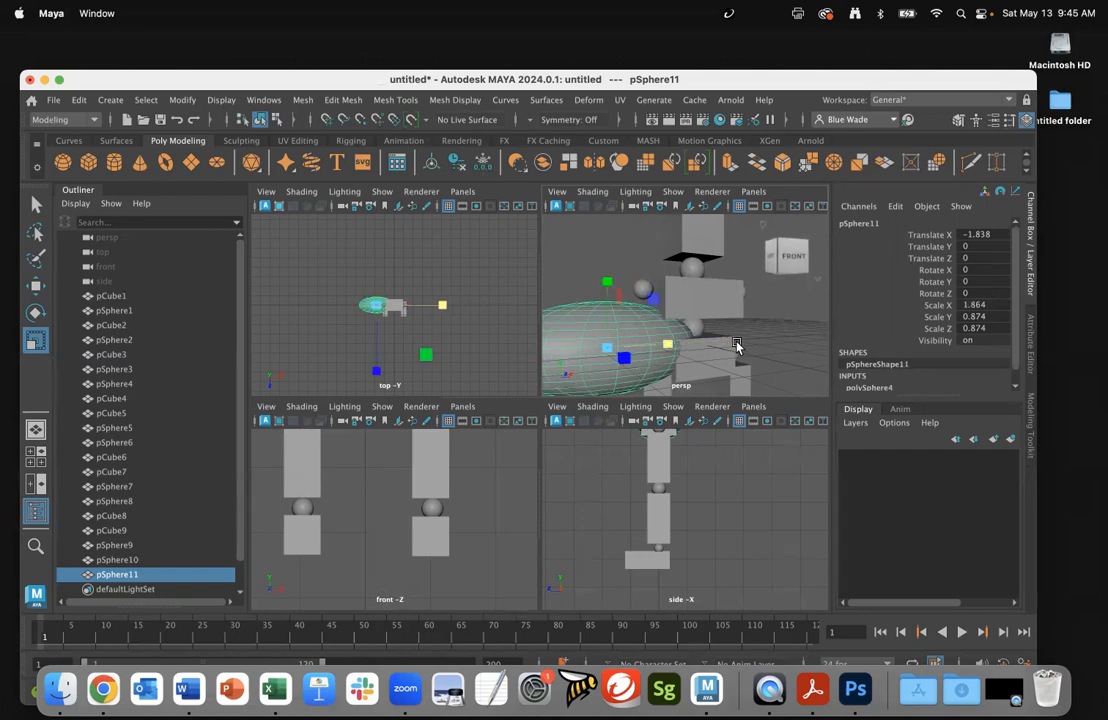
pyautogui.hotkey('ctrl', 'z')
pyautogui.moveTo(624, 358); pyautogui.dragTo(728, 427)
pyautogui.hotkey('ctrl', 'z')
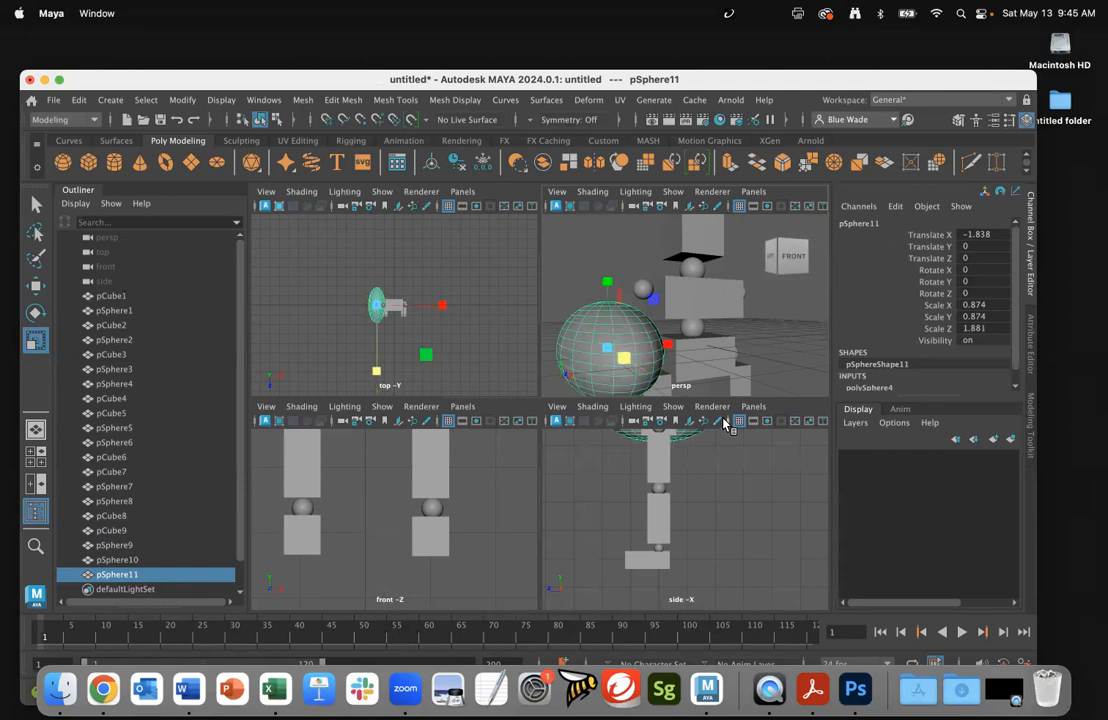
# Step: Scale the test sphere uniformly down to about 0.27 and delete it
pyautogui.moveTo(601, 349); pyautogui.dragTo(545, 368)
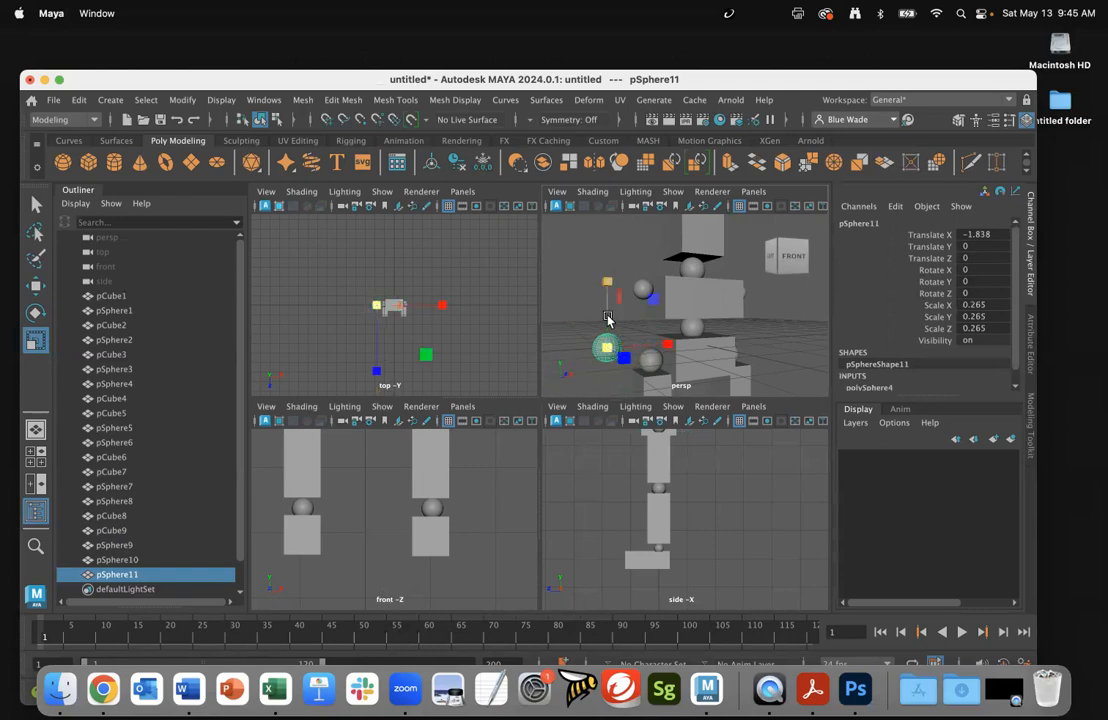
pyautogui.press('Delete')
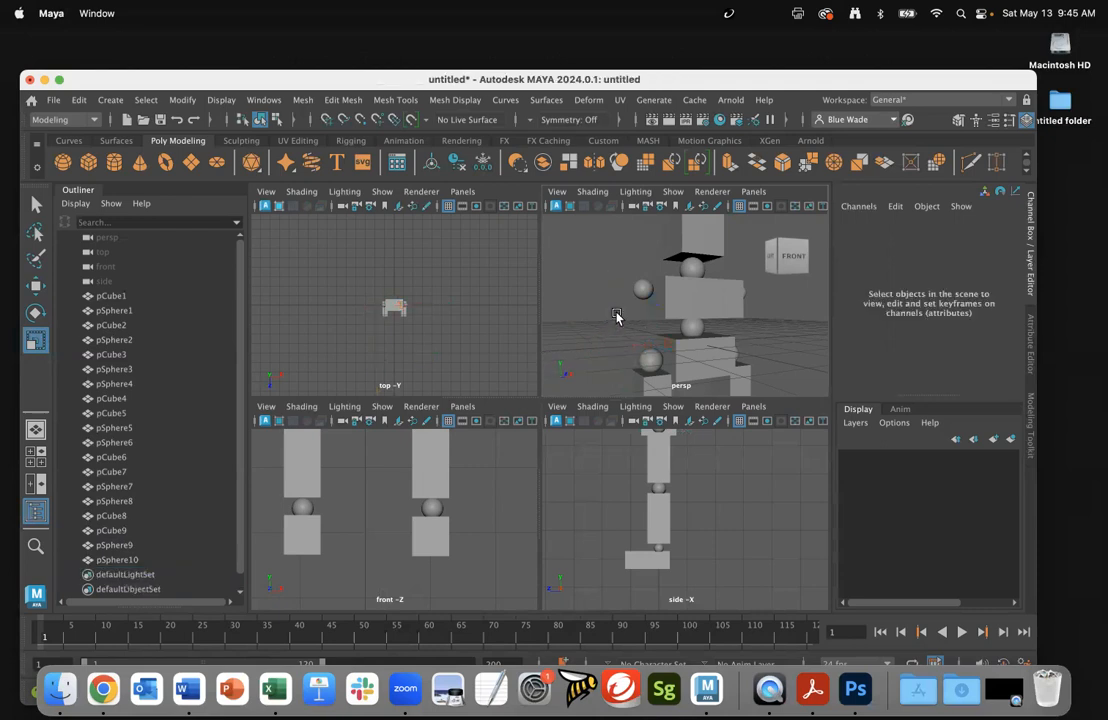
pyautogui.moveTo(631, 305)
pyautogui.keyDown('alt'); pyautogui.mouseDown()
pyautogui.moveTo(619, 321)
pyautogui.moveTo(611, 315)
pyautogui.mouseUp(); pyautogui.keyUp('alt')
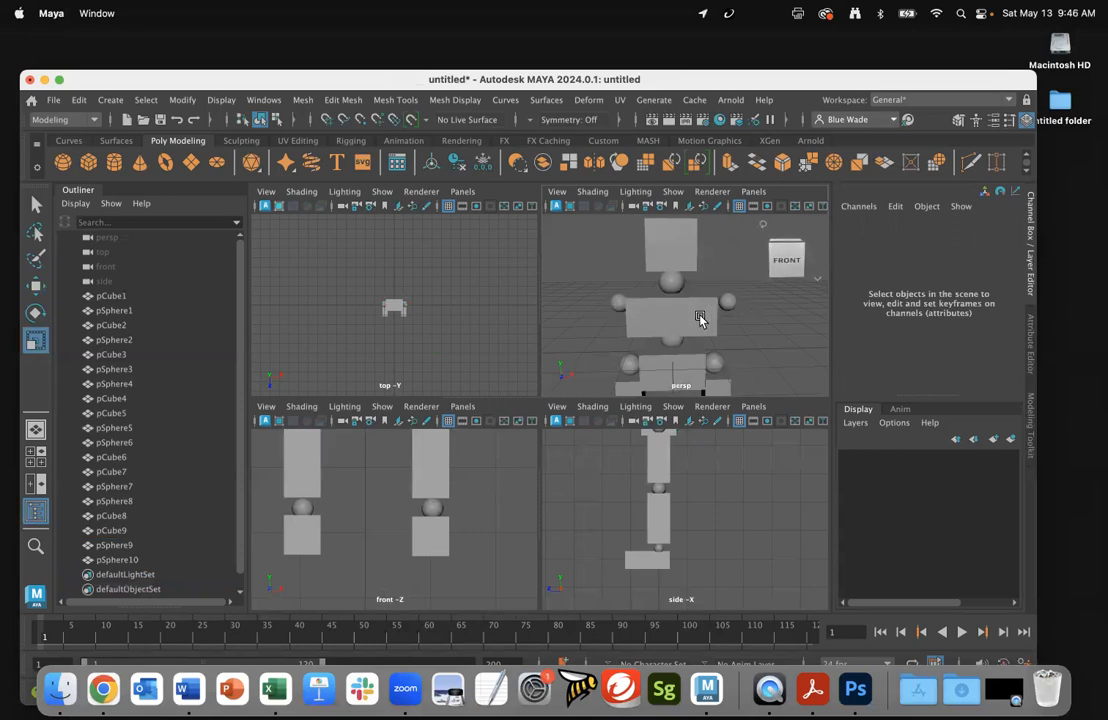
# Step: Enlarge the front view and move the shoulder sphere on the positive X side closer to the torso, to about 1.09 on X
pyautogui.scroll(4, 460, 510)
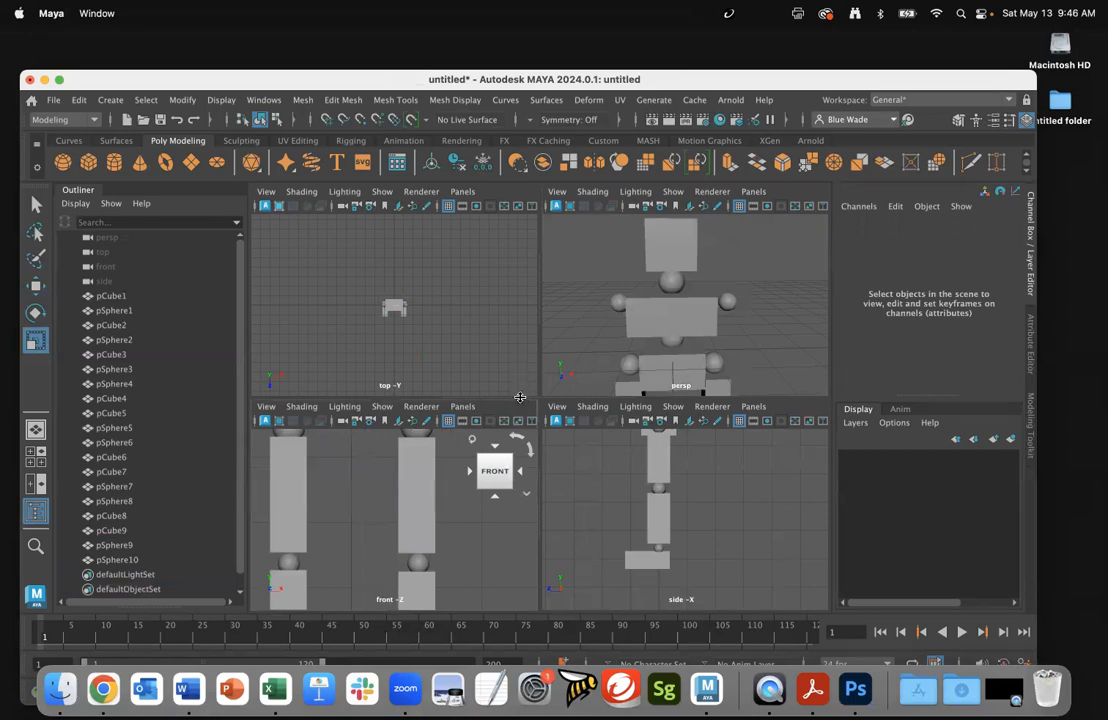
pyautogui.moveTo(520, 396); pyautogui.dragTo(519, 245)
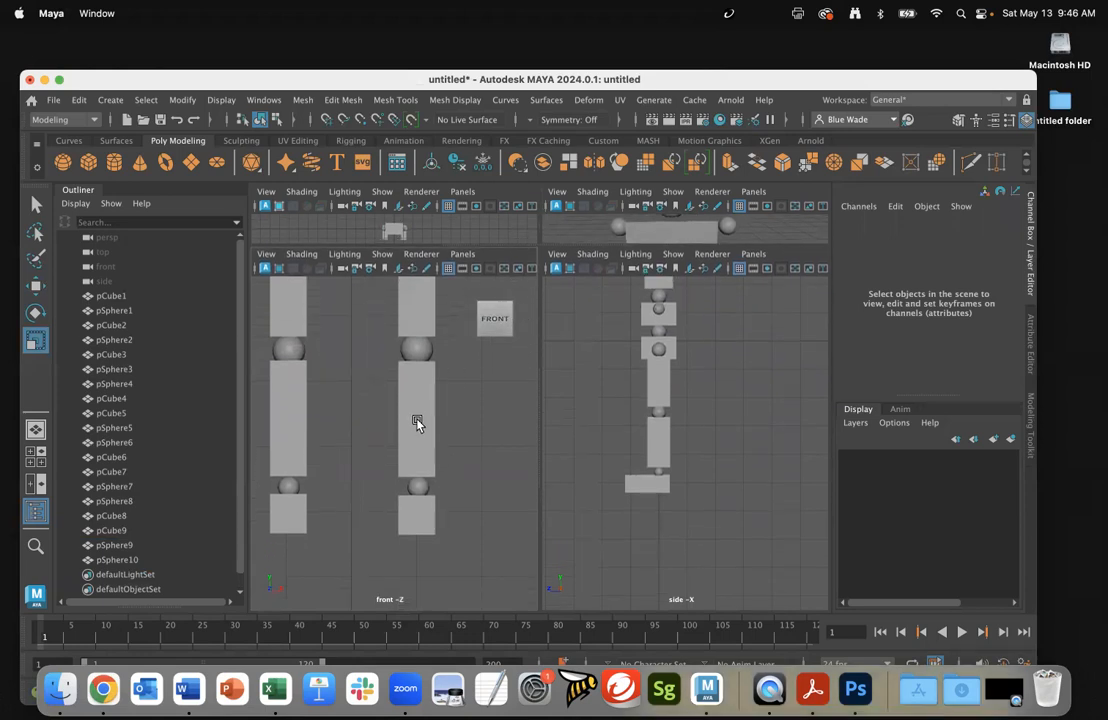
pyautogui.scroll(-5, 418, 420)
pyautogui.scroll(6, 351, 395)
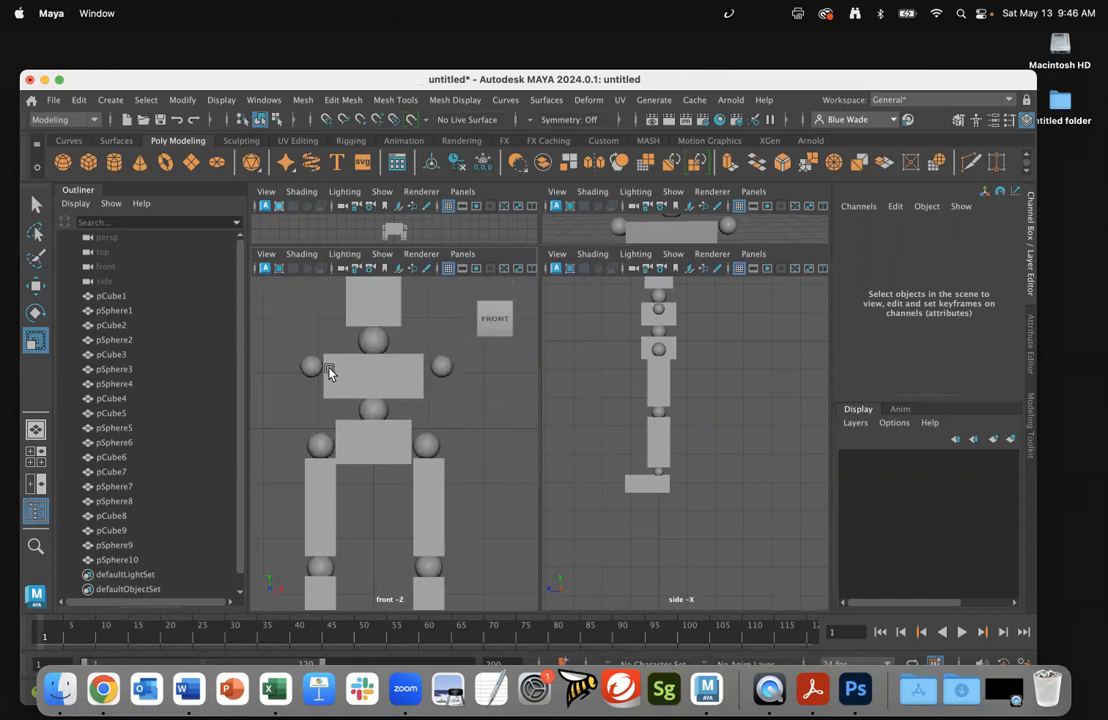
pyautogui.click(438, 368)
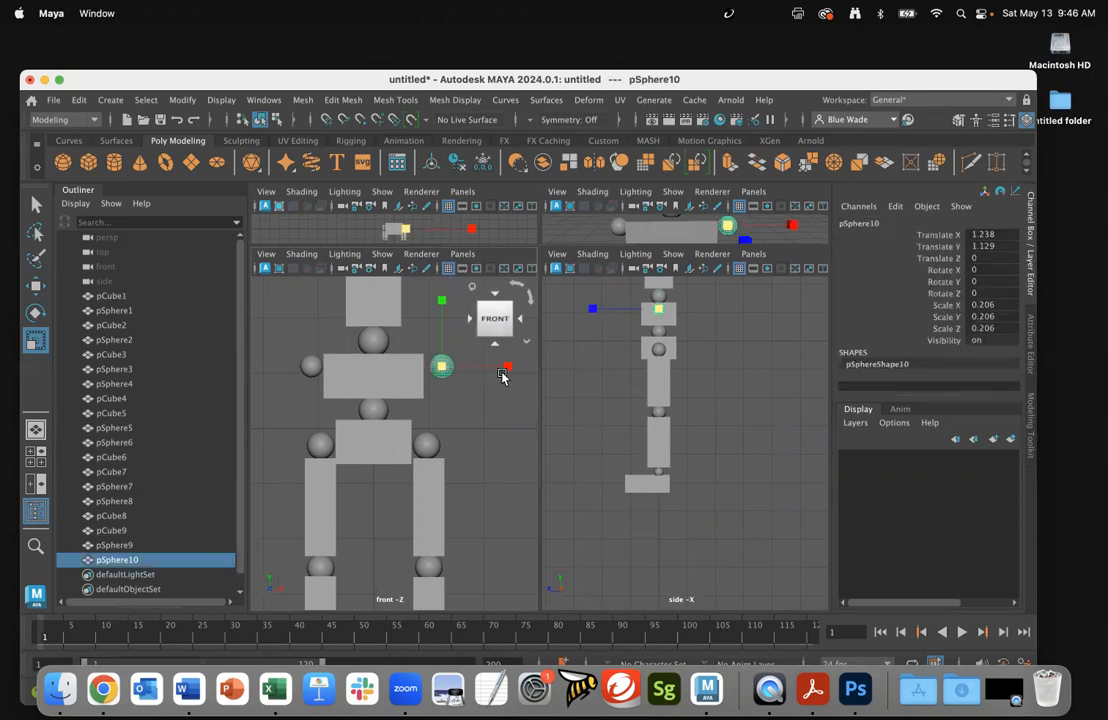
pyautogui.click(35, 285)
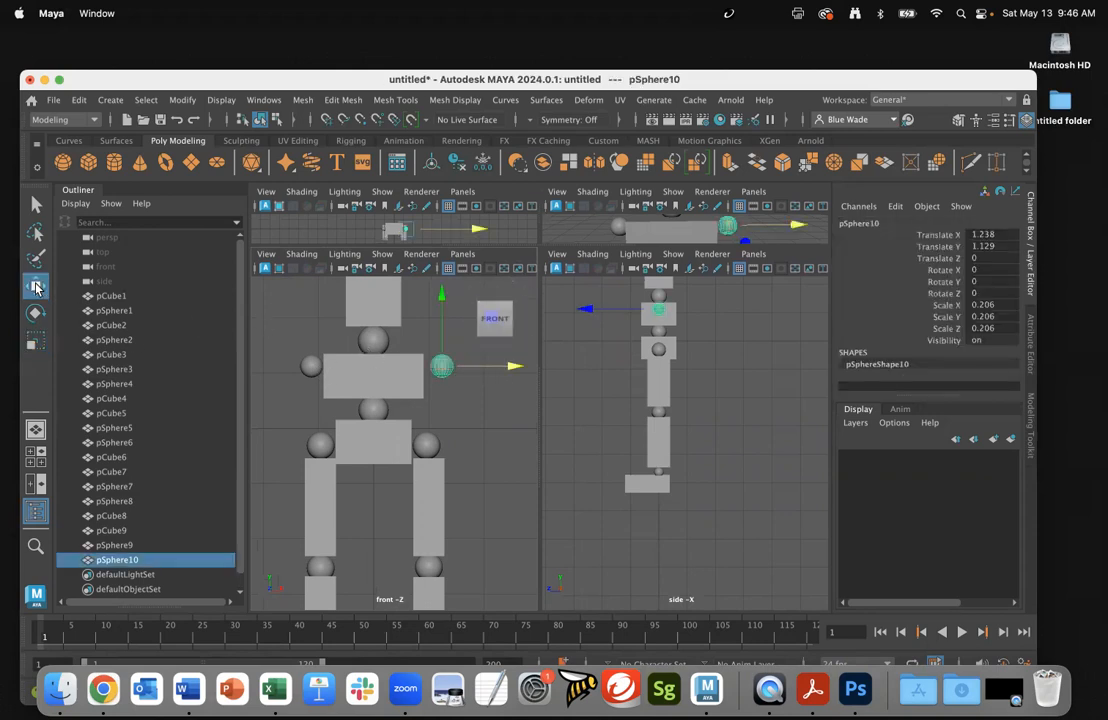
pyautogui.moveTo(512, 366); pyautogui.dragTo(504, 370)
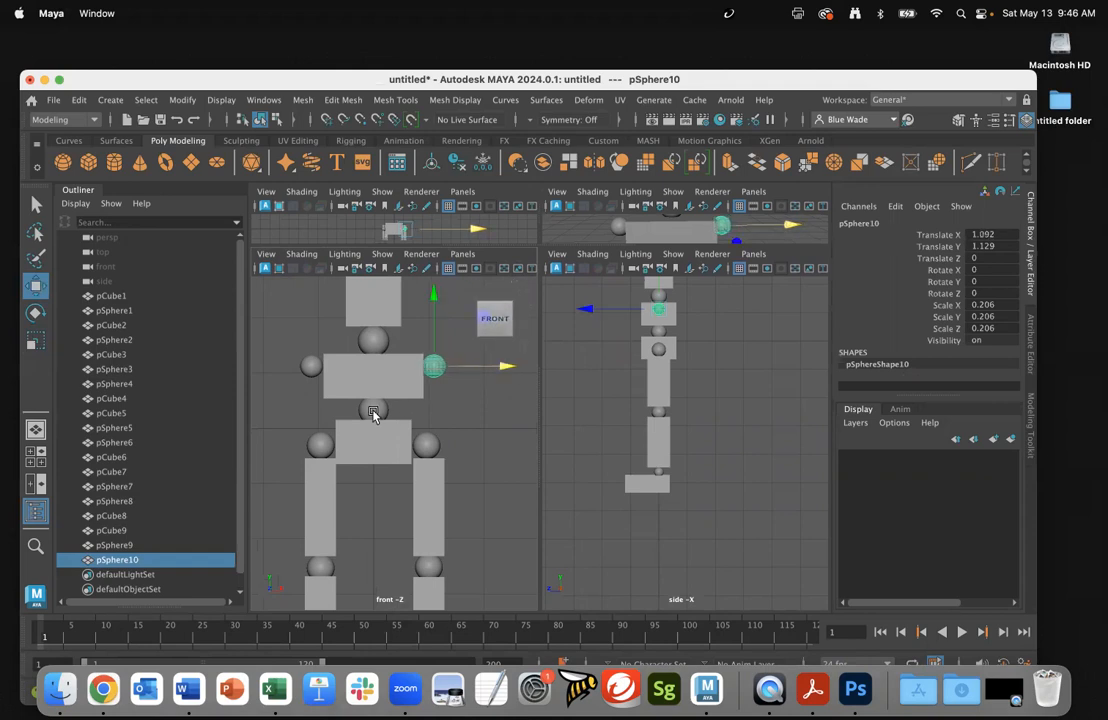
# Step: Widen the front view and fine-tune the same shoulder sphere's gap to the torso, placing it at about 1.14 on X
pyautogui.keyDown('alt'); pyautogui.moveTo(325, 425); pyautogui.dragTo(445, 440, button='right'); pyautogui.keyUp('alt')
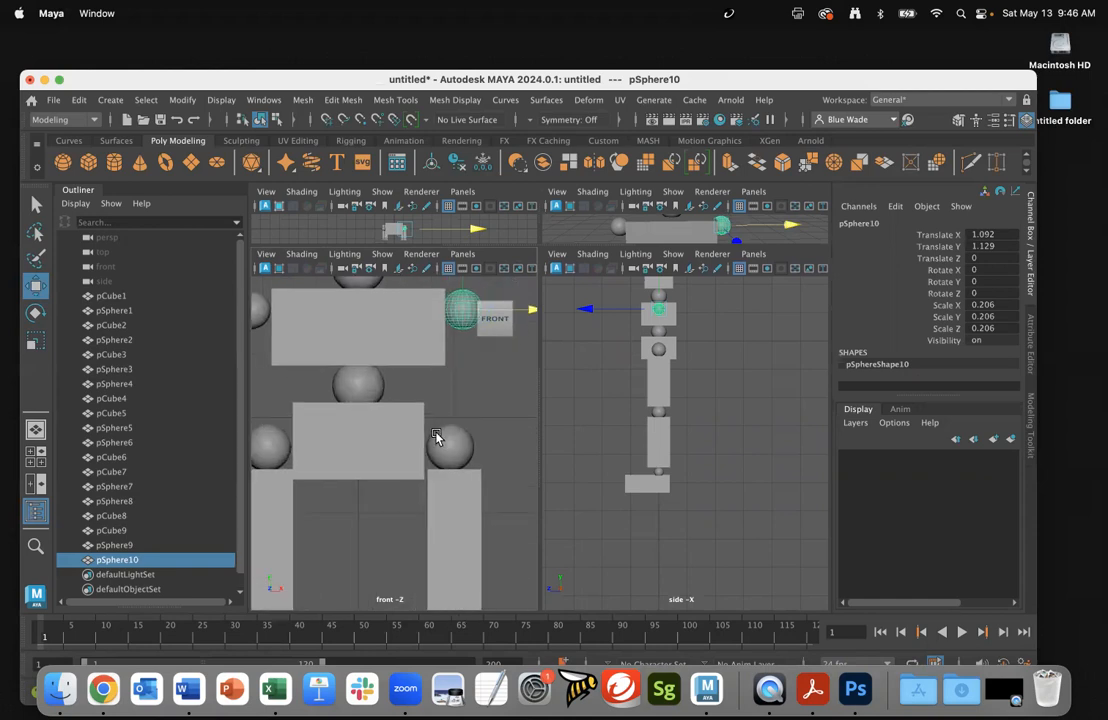
pyautogui.keyDown('alt'); pyautogui.moveTo(435, 441); pyautogui.dragTo(449, 521, button='middle'); pyautogui.keyUp('alt')
pyautogui.keyDown('alt'); pyautogui.moveTo(449, 521); pyautogui.dragTo(490, 494, button='right'); pyautogui.keyUp('alt')
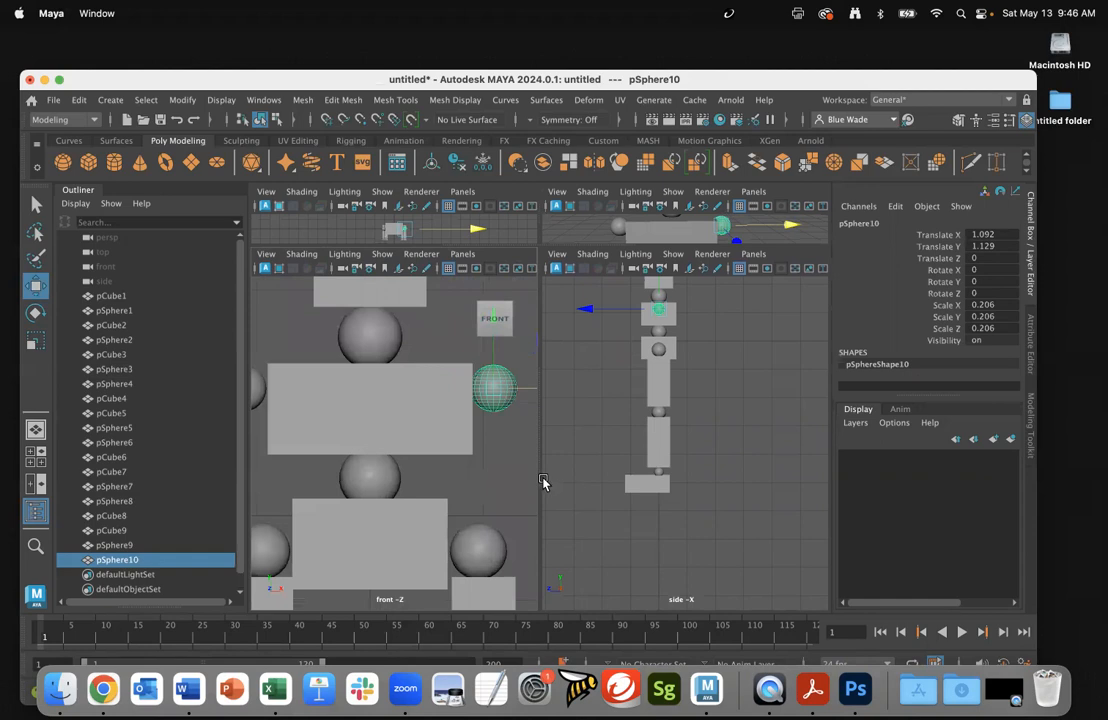
pyautogui.moveTo(539, 477); pyautogui.dragTo(730, 470)
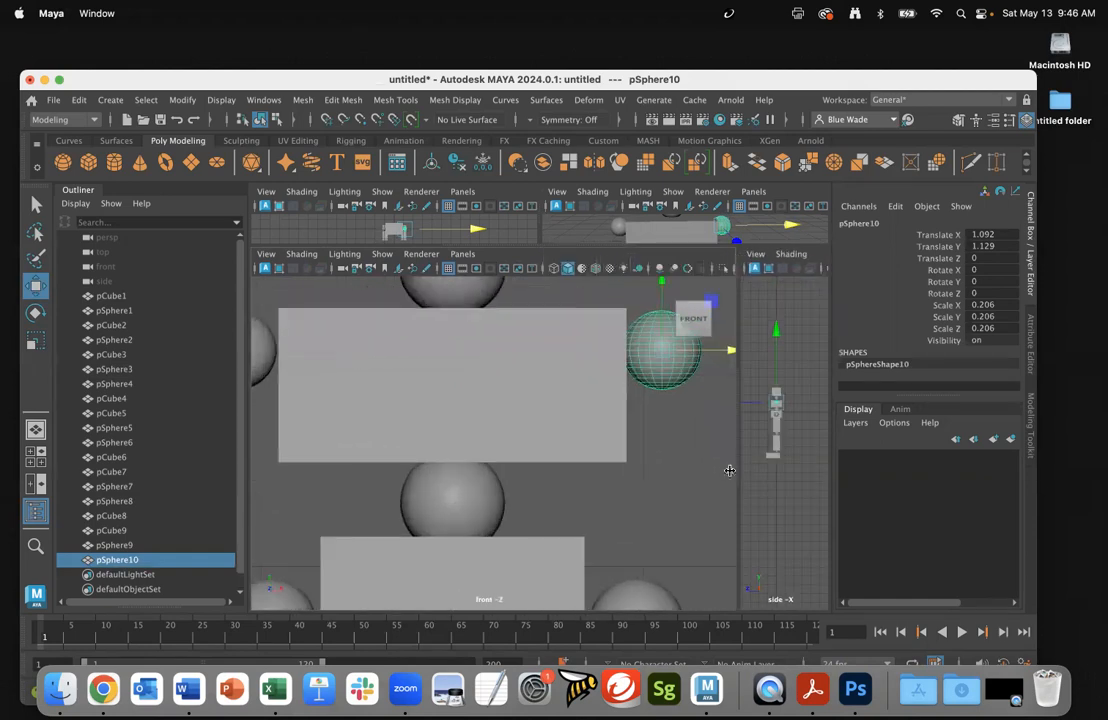
pyautogui.keyDown('alt'); pyautogui.moveTo(660, 482); pyautogui.dragTo(694, 482, button='middle'); pyautogui.keyUp('alt')
pyautogui.keyDown('alt'); pyautogui.moveTo(680, 491); pyautogui.dragTo(674, 493, button='right'); pyautogui.keyUp('alt')
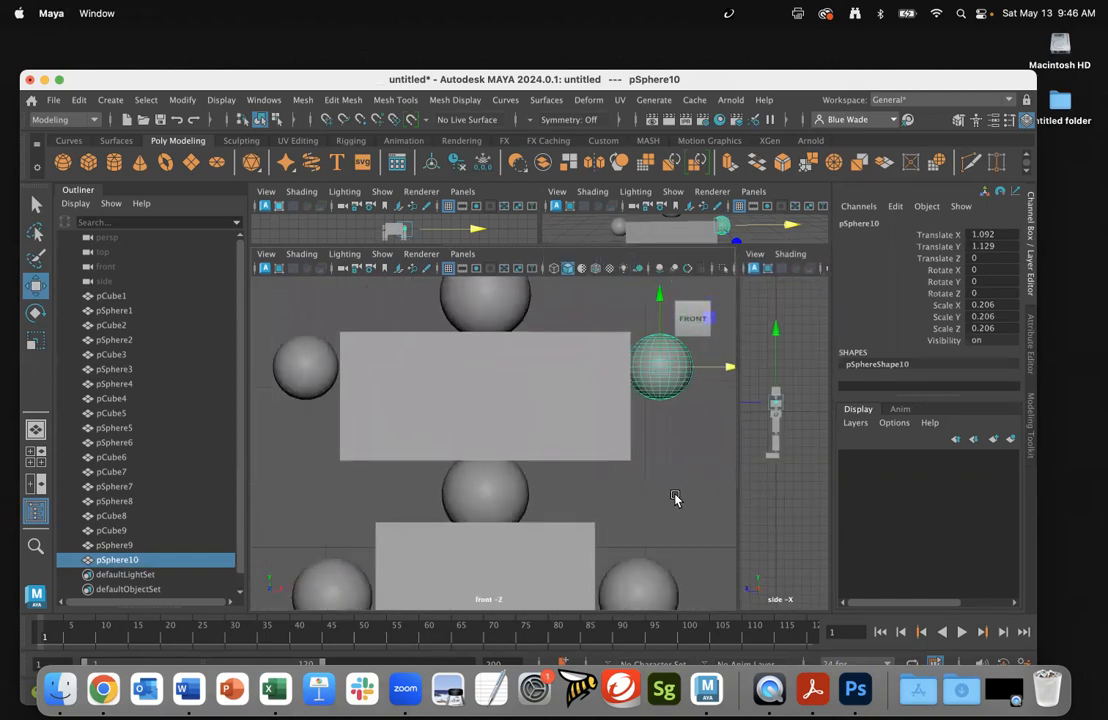
pyautogui.scroll(-1, 675, 495)
pyautogui.moveTo(716, 372); pyautogui.dragTo(716, 374)
# Step: Duplicate the upper leg block on the negative X side and move the copy beside the torso, to about -1.47 on X and 0.25 on Y
pyautogui.keyDown('alt'); pyautogui.moveTo(600, 498); pyautogui.dragTo(520, 477, button='right'); pyautogui.keyUp('alt')
pyautogui.keyDown('alt'); pyautogui.moveTo(520, 477); pyautogui.dragTo(470, 408, button='middle'); pyautogui.keyUp('alt')
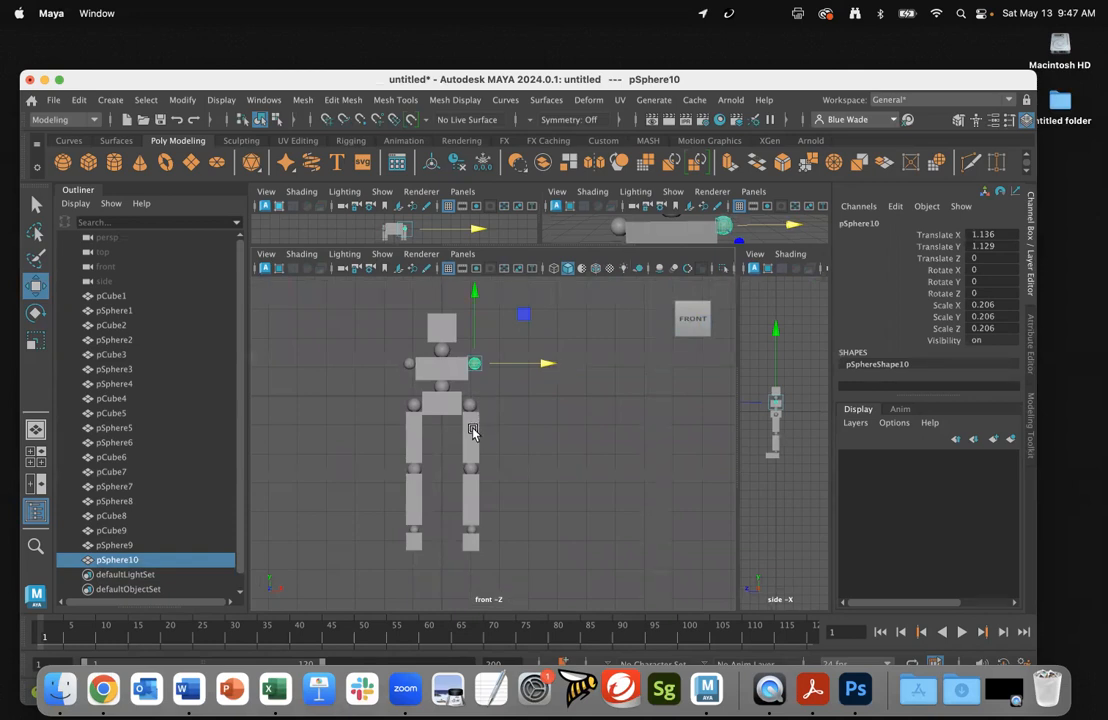
pyautogui.click(473, 432)
pyautogui.click(413, 434)
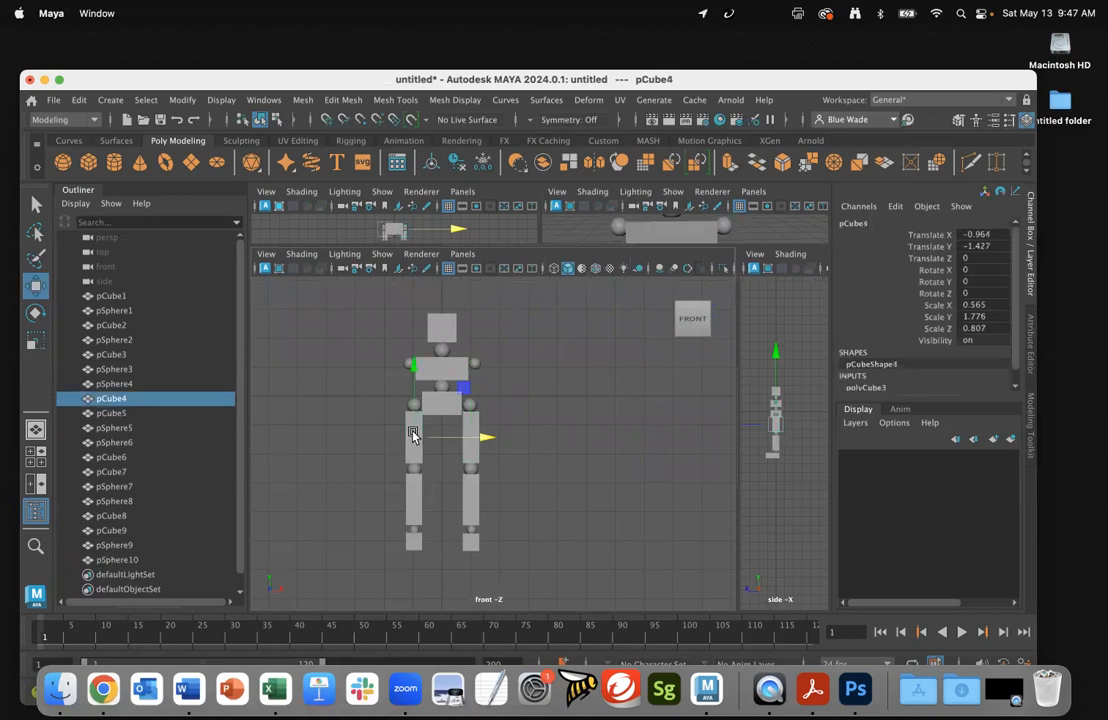
pyautogui.hotkey('ctrl', 'd')
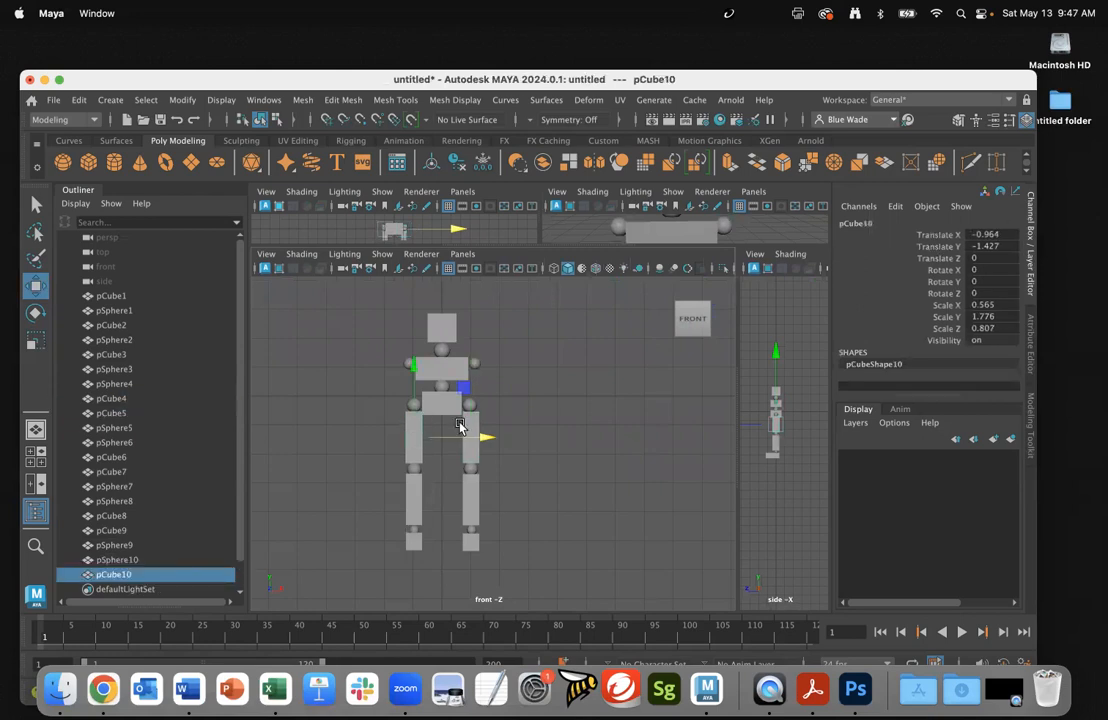
pyautogui.moveTo(485, 445); pyautogui.dragTo(453, 443)
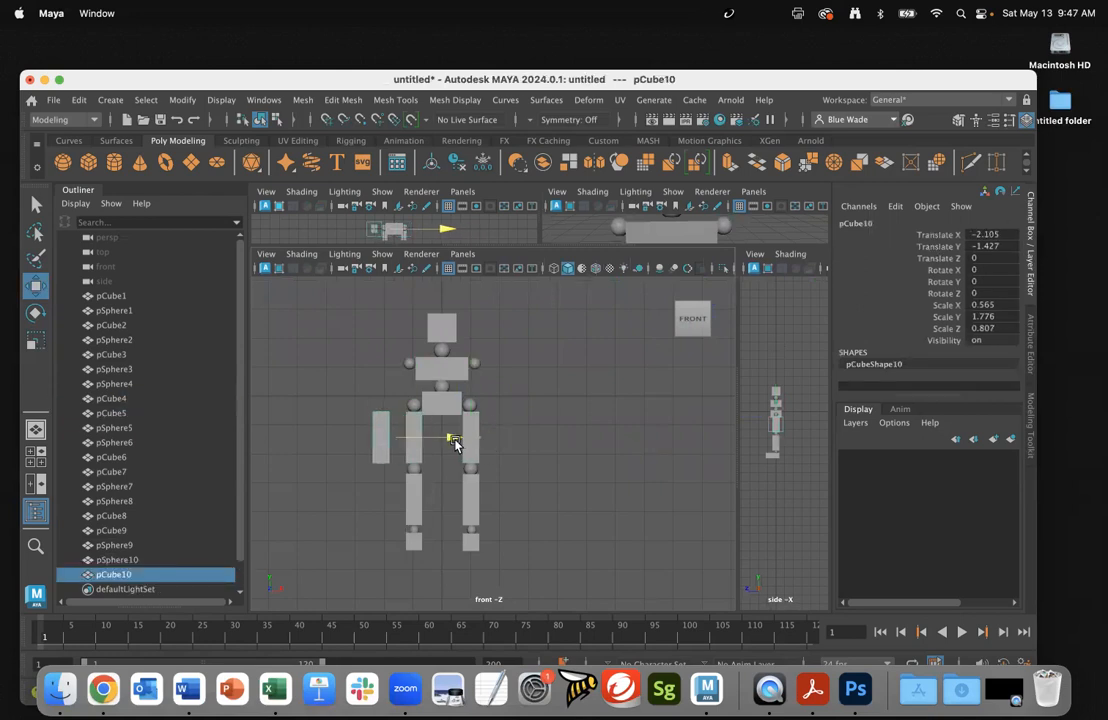
pyautogui.moveTo(381, 367); pyautogui.dragTo(383, 312)
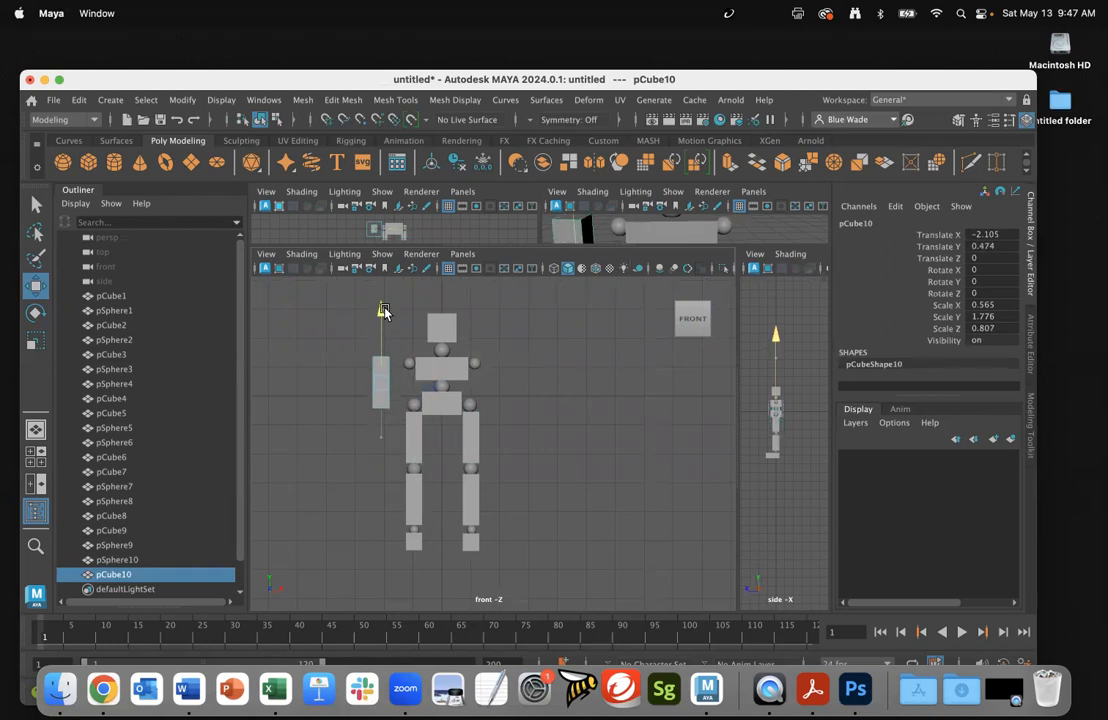
pyautogui.moveTo(452, 383); pyautogui.dragTo(465, 383)
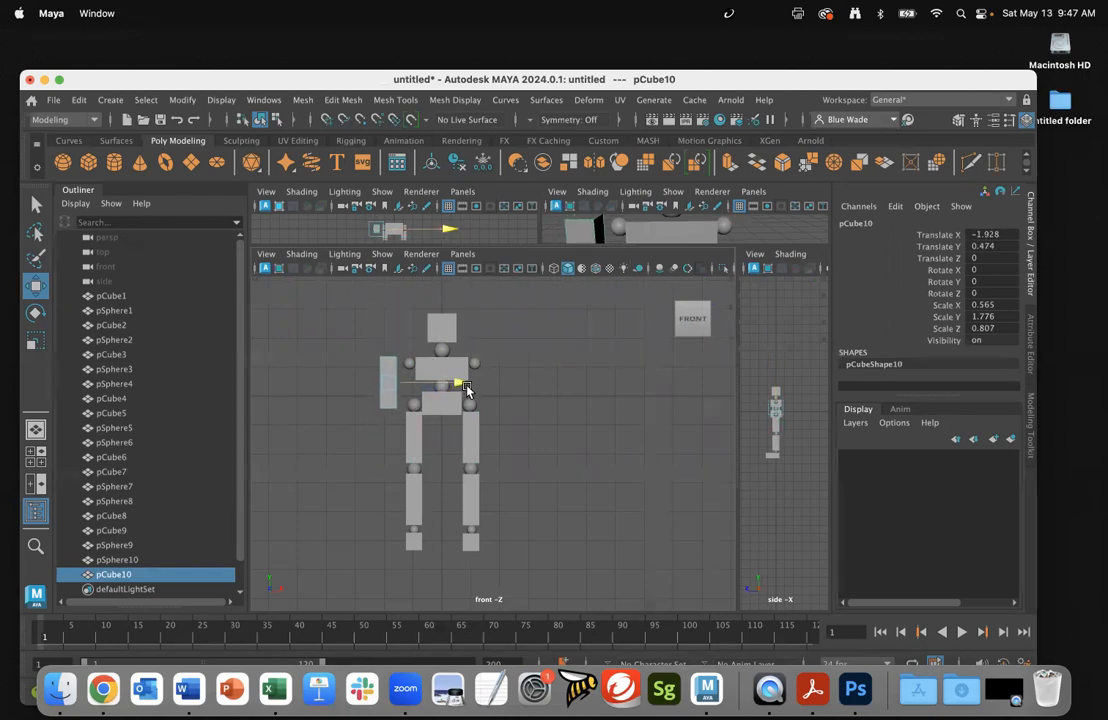
pyautogui.moveTo(399, 310); pyautogui.dragTo(399, 316)
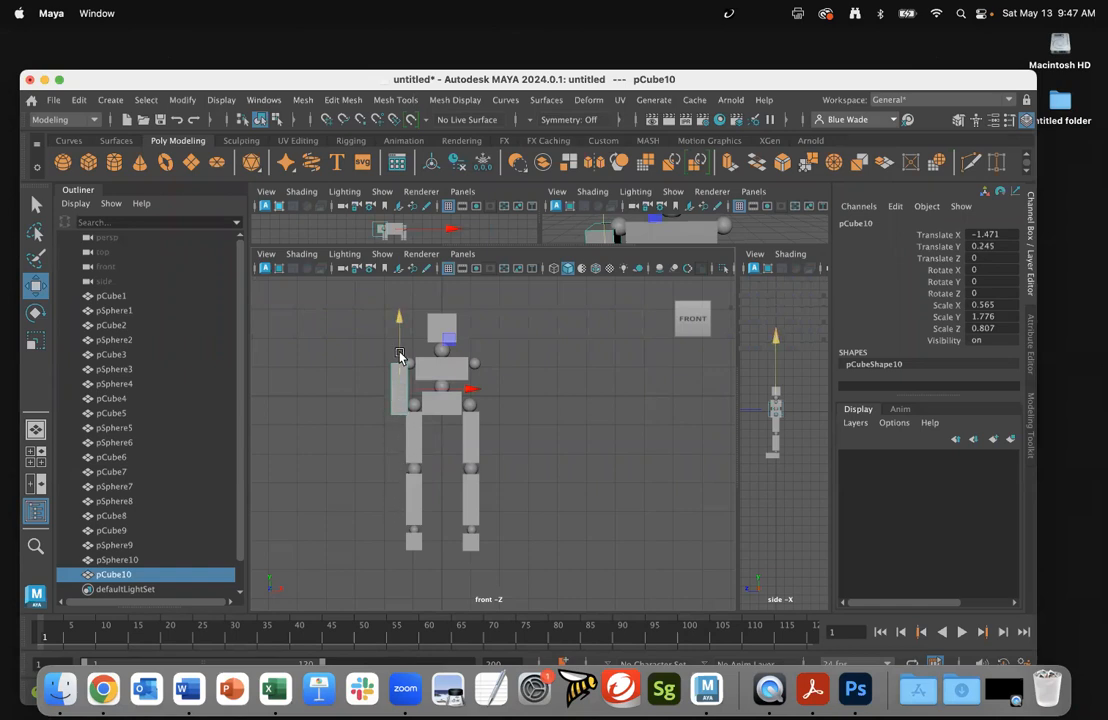
# Step: Rotate the copied block to horizontal and set its Z rotation to exactly -90
pyautogui.click(35, 312)
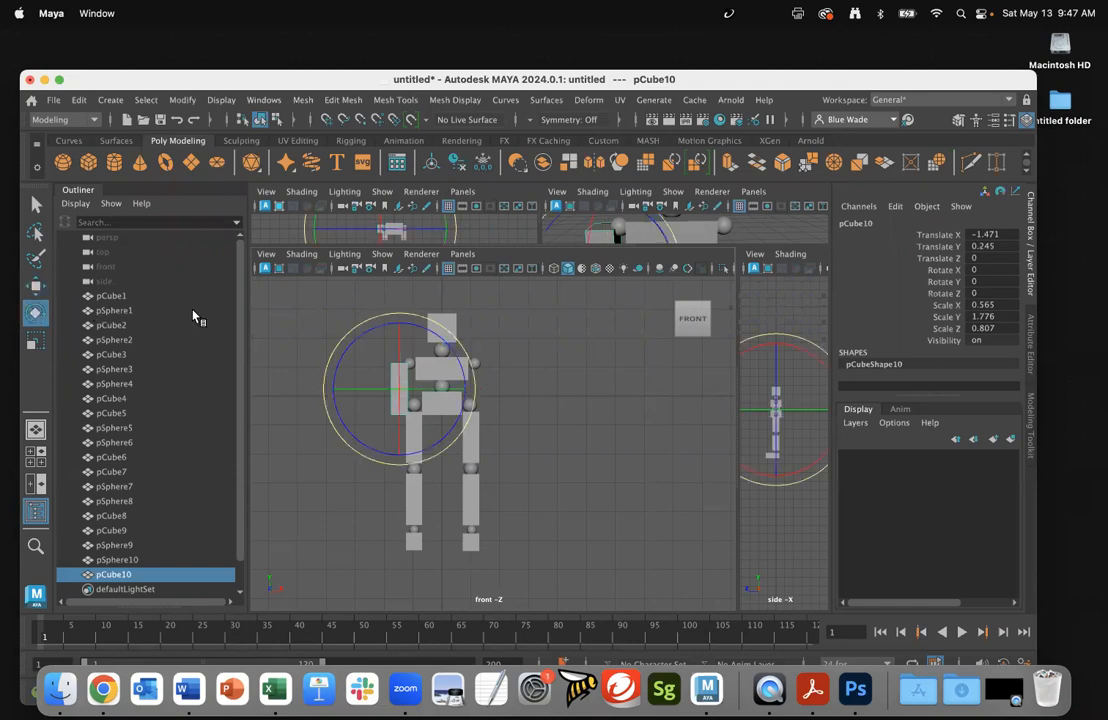
pyautogui.moveTo(433, 322); pyautogui.dragTo(456, 411)
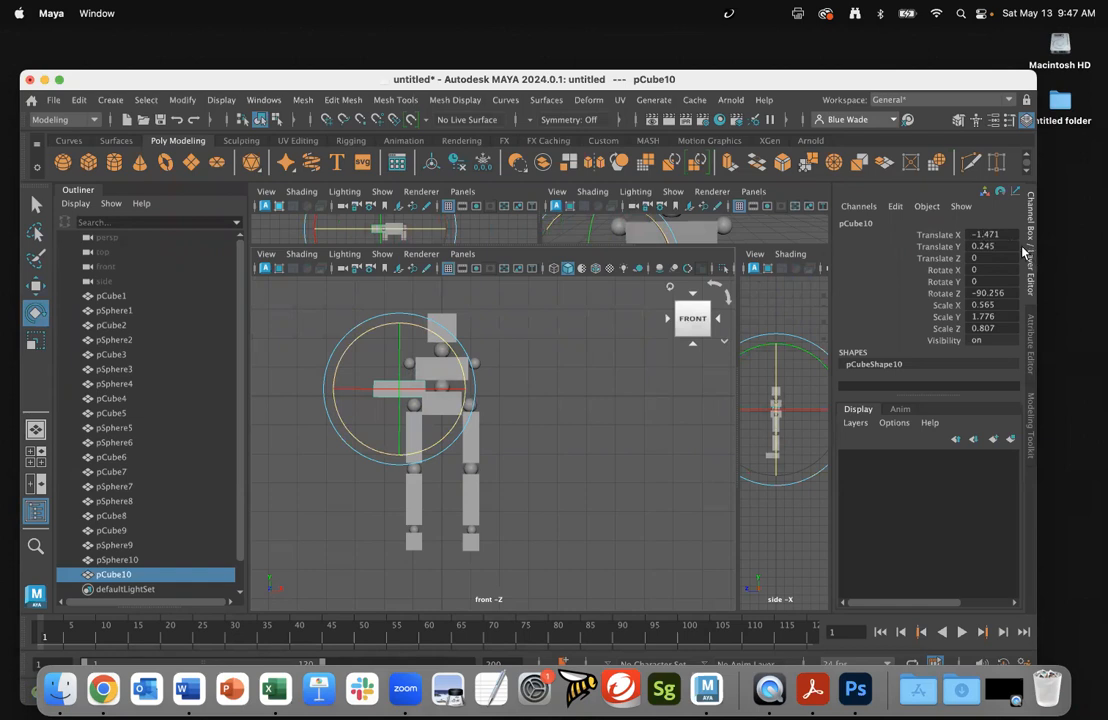
pyautogui.doubleClick(990, 293)
pyautogui.click(1000, 295)
pyautogui.press('BackSpace')
pyautogui.press('Return')
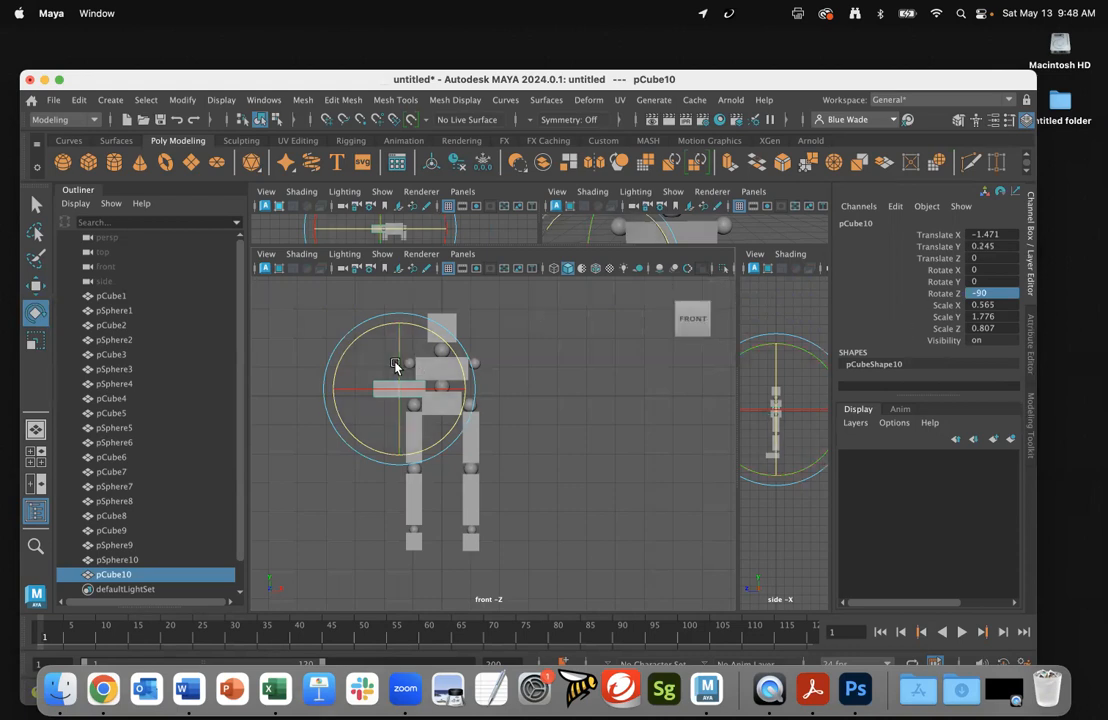
# Step: Move the horizontal arm block up to shoulder height and outside the shoulder sphere, to about -2.21 on X and 1.06 on Y
pyautogui.press('w')
pyautogui.moveTo(399, 320); pyautogui.dragTo(399, 296)
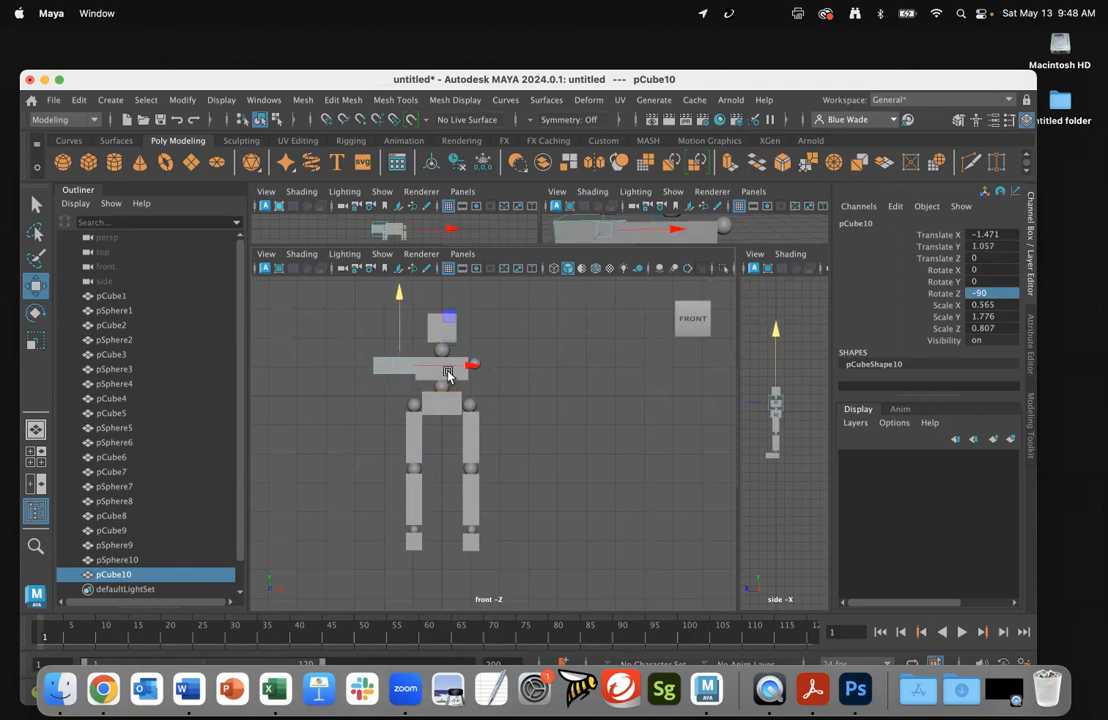
pyautogui.moveTo(467, 360); pyautogui.dragTo(452, 366)
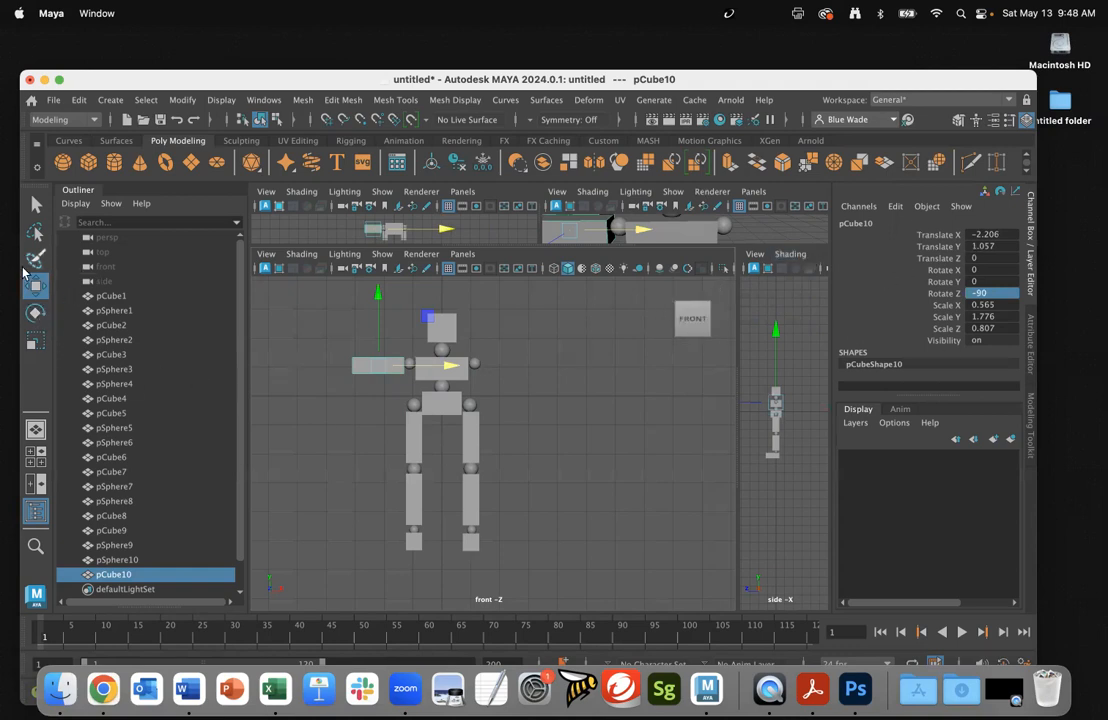
# Step: Shorten the arm block to about 1.28 in Y scale and move it against the shoulder sphere, to about -1.93 on X
pyautogui.click(35, 340)
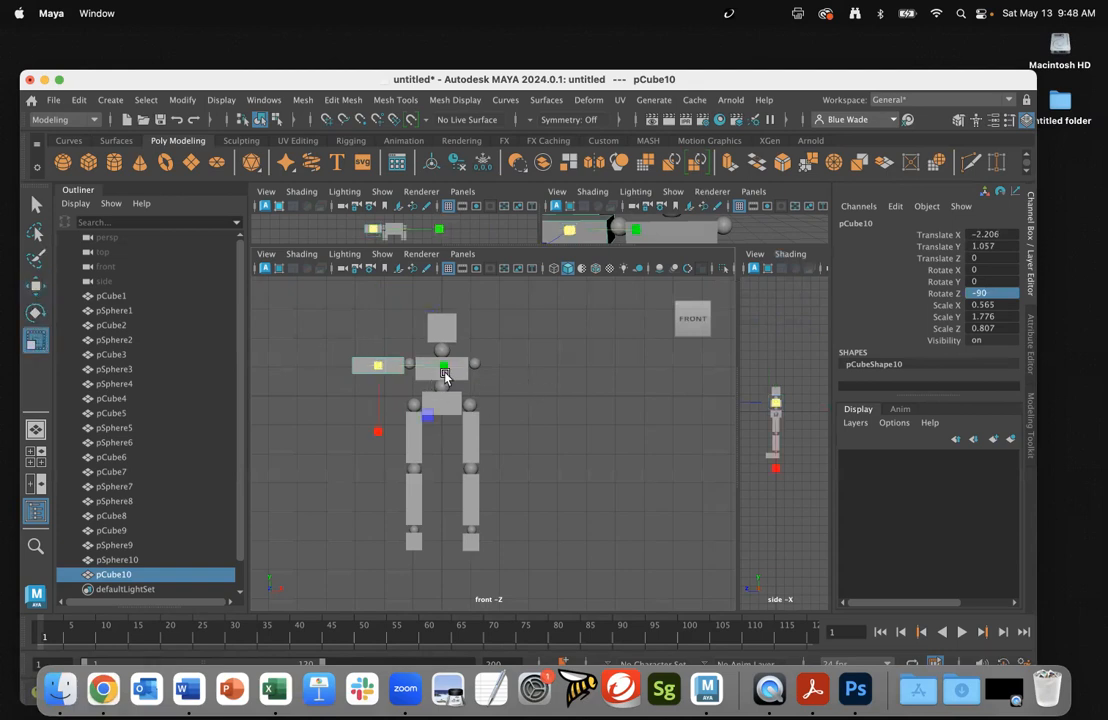
pyautogui.moveTo(443, 365); pyautogui.dragTo(429, 374)
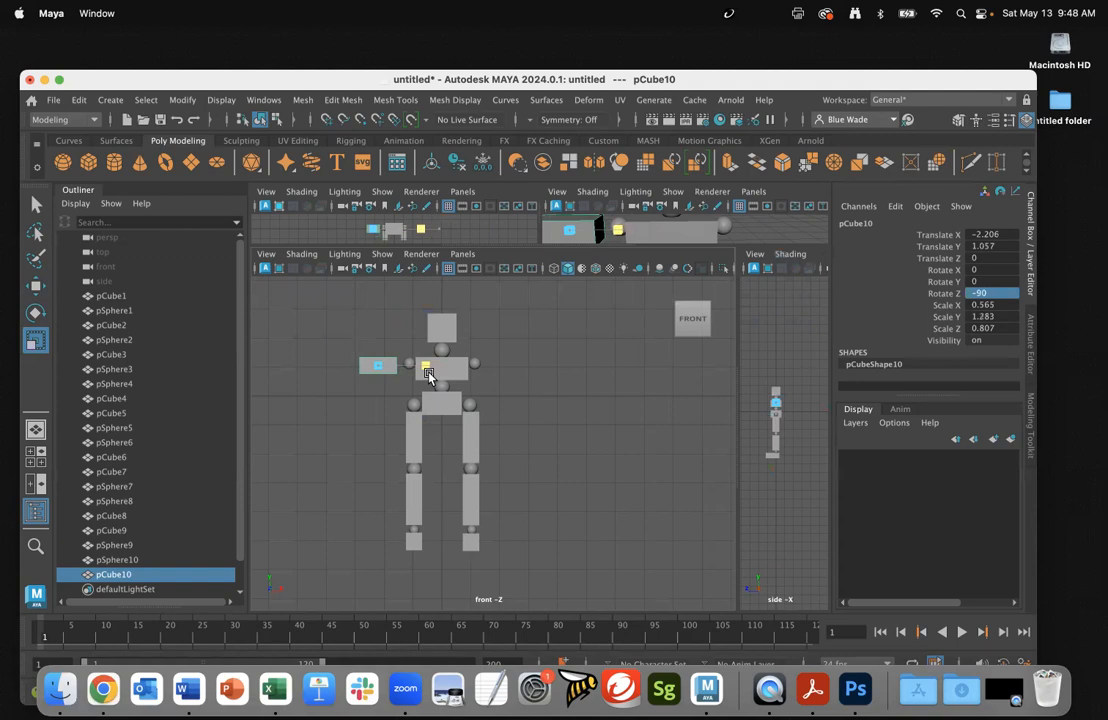
pyautogui.moveTo(429, 375); pyautogui.dragTo(429, 375)
pyautogui.click(393, 366)
pyautogui.press('w')
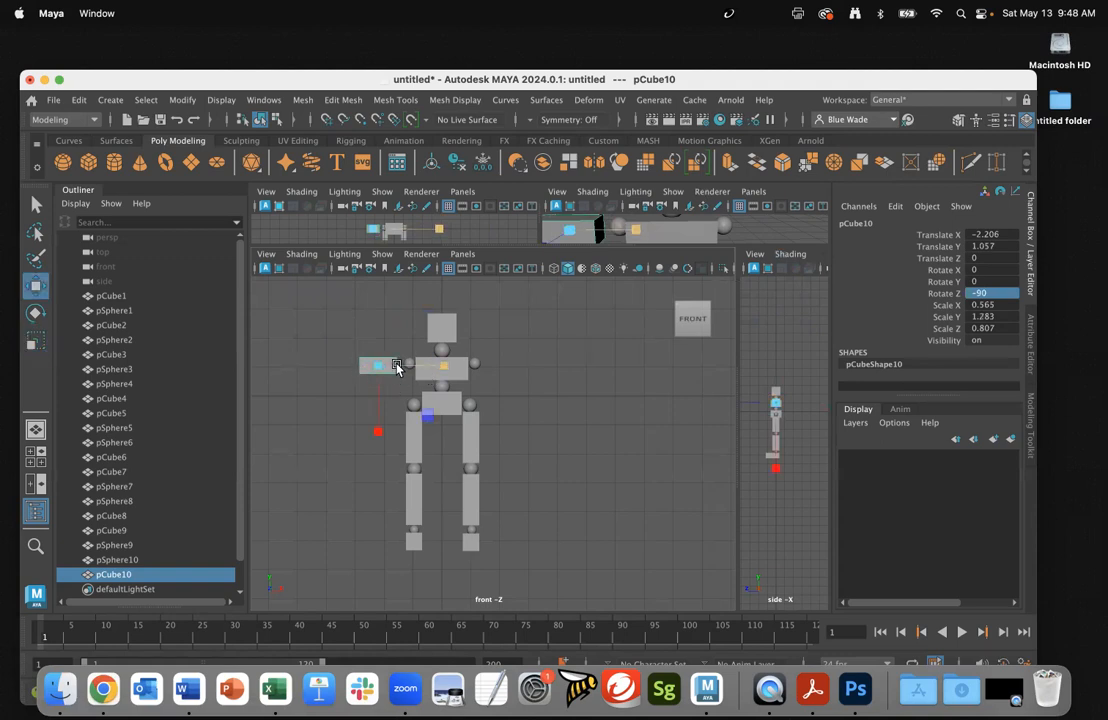
pyautogui.moveTo(458, 370); pyautogui.dragTo(466, 368)
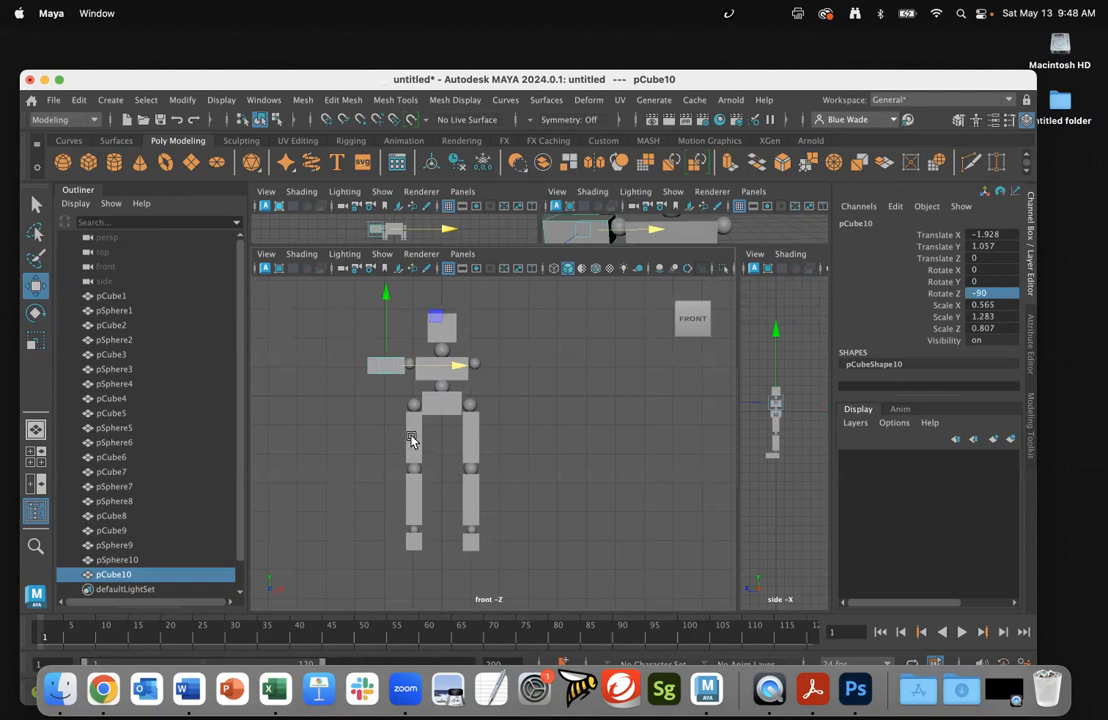
# Step: Duplicate the arm block to the opposite shoulder at about 1.95 on X, and raise both arm blocks to about 1.11 on Y
pyautogui.press('super+d')
pyautogui.moveTo(449, 372); pyautogui.dragTo(567, 369)
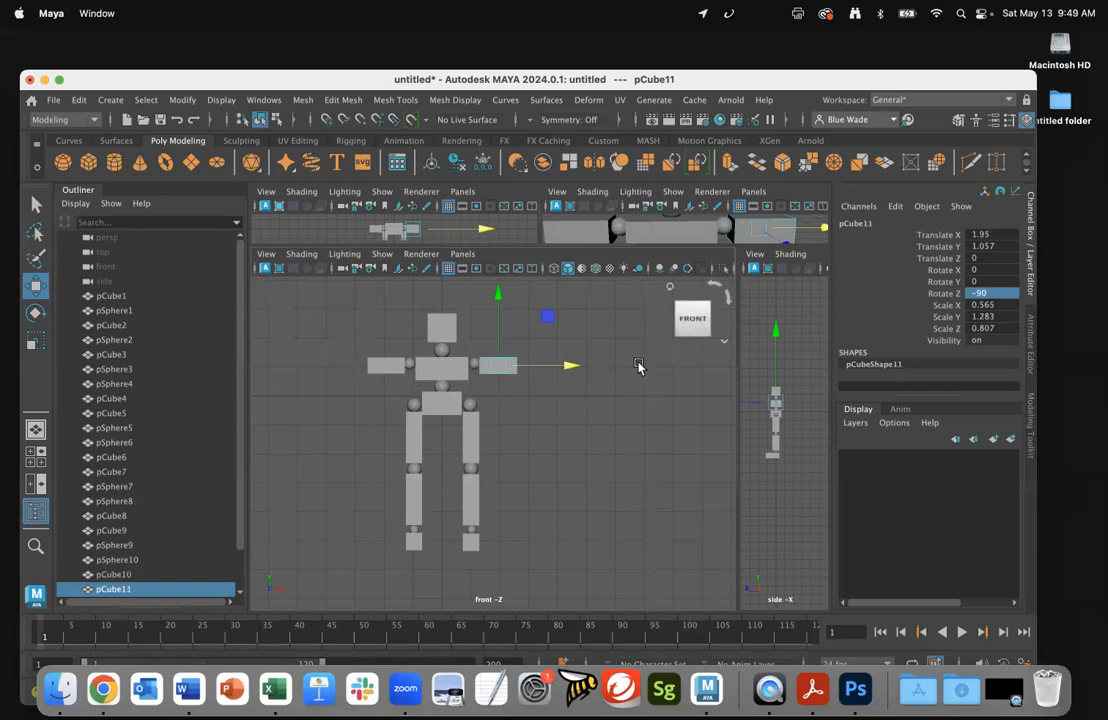
pyautogui.keyDown('shift'); pyautogui.click(390, 372); pyautogui.keyUp('shift')
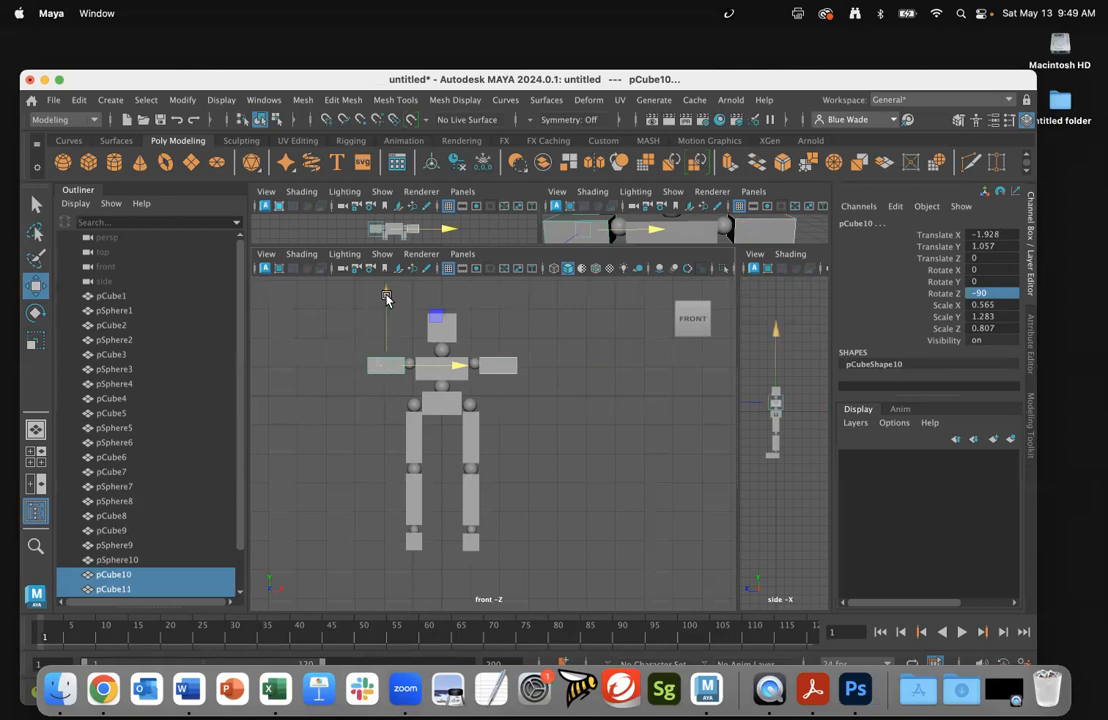
pyautogui.moveTo(386, 298); pyautogui.dragTo(386, 295)
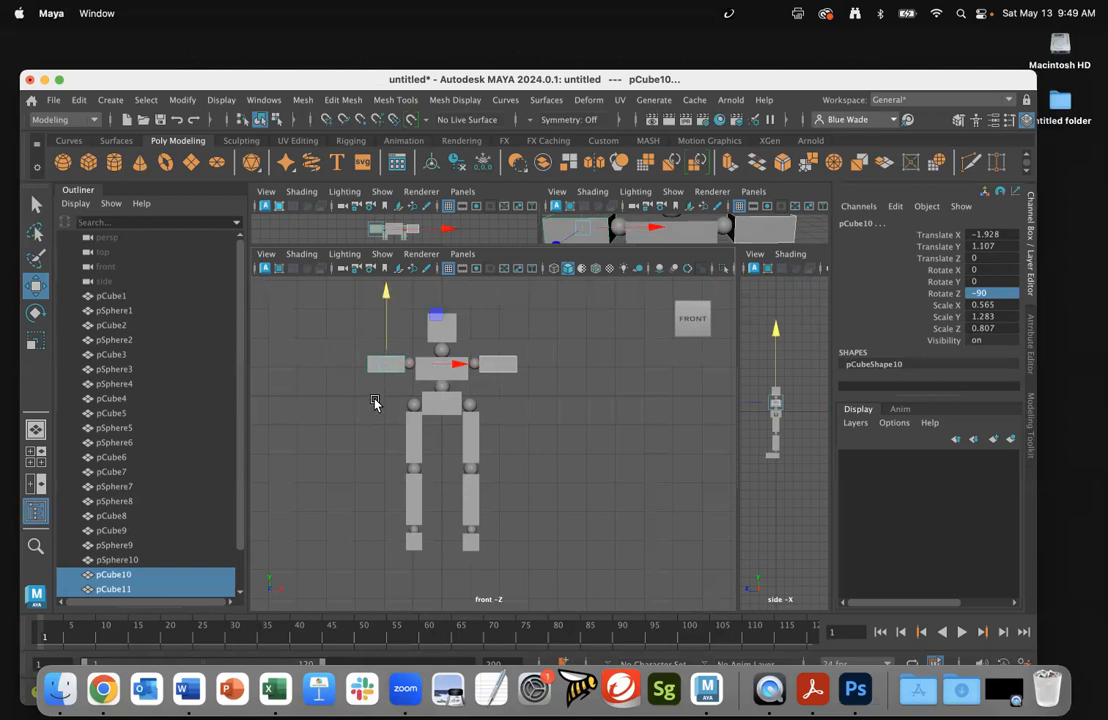
pyautogui.click(527, 398)
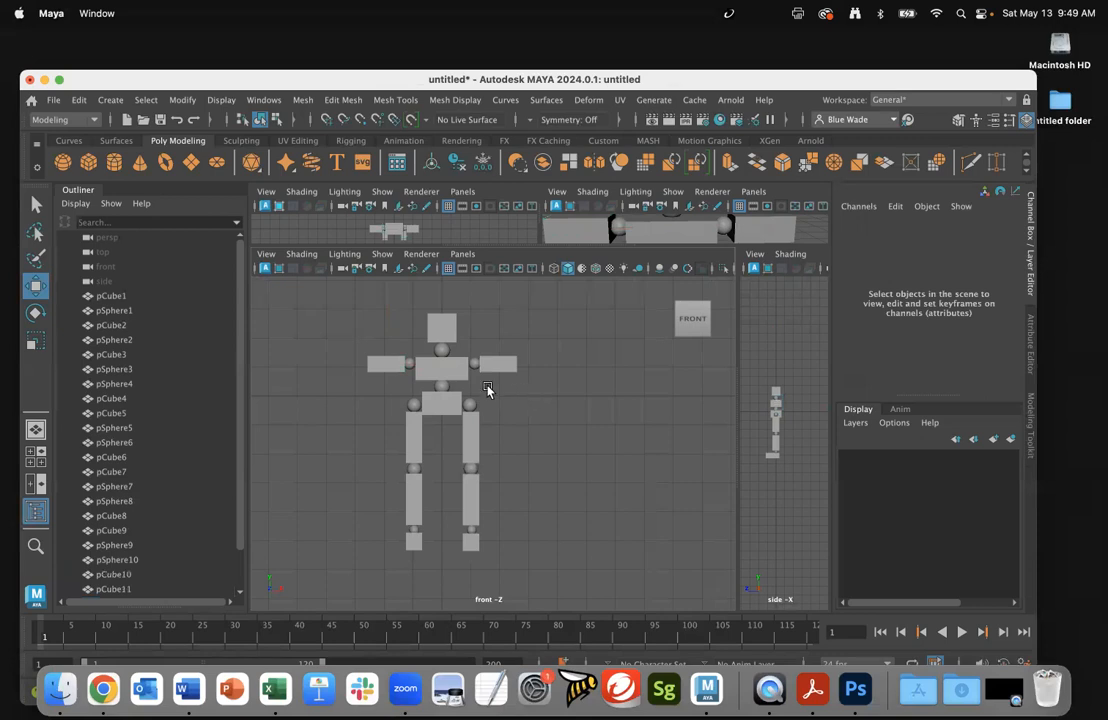
# Step: Duplicate the shoulder sphere on the negative X side and move the copy to the arm block's outer end, to about -2.76 on X
pyautogui.click(383, 366)
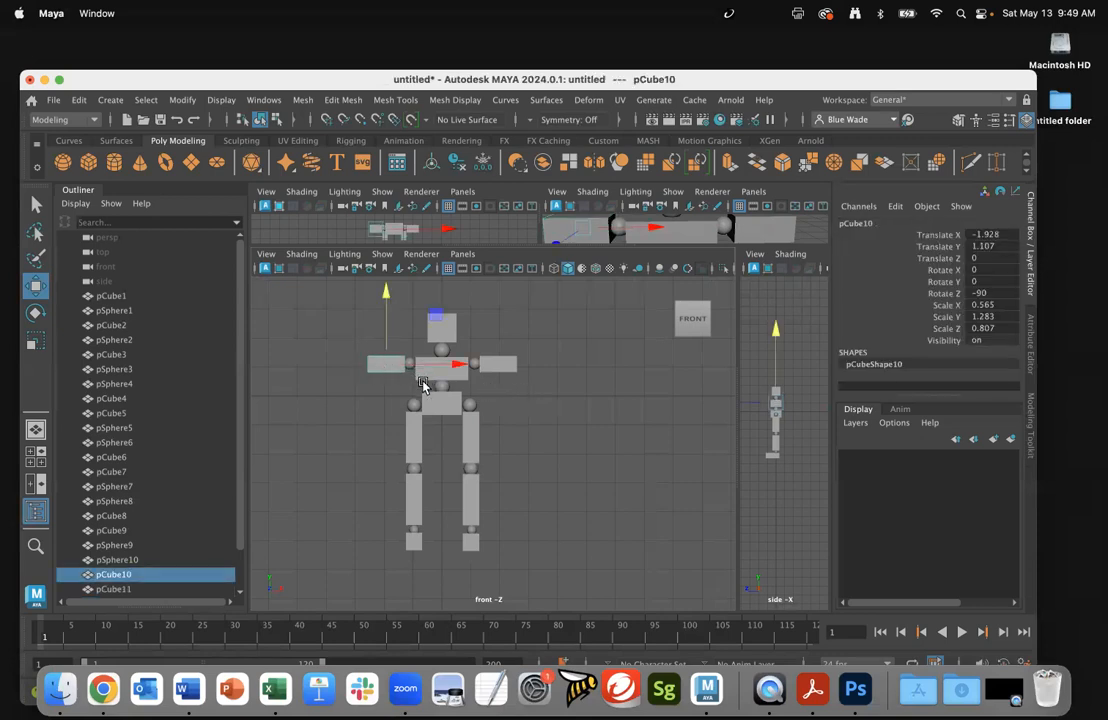
pyautogui.keyDown('alt'); pyautogui.moveTo(418, 390); pyautogui.dragTo(589, 411, button='right'); pyautogui.keyUp('alt')
pyautogui.keyDown('alt'); pyautogui.moveTo(589, 411); pyautogui.dragTo(660, 485, button='middle'); pyautogui.keyUp('alt')
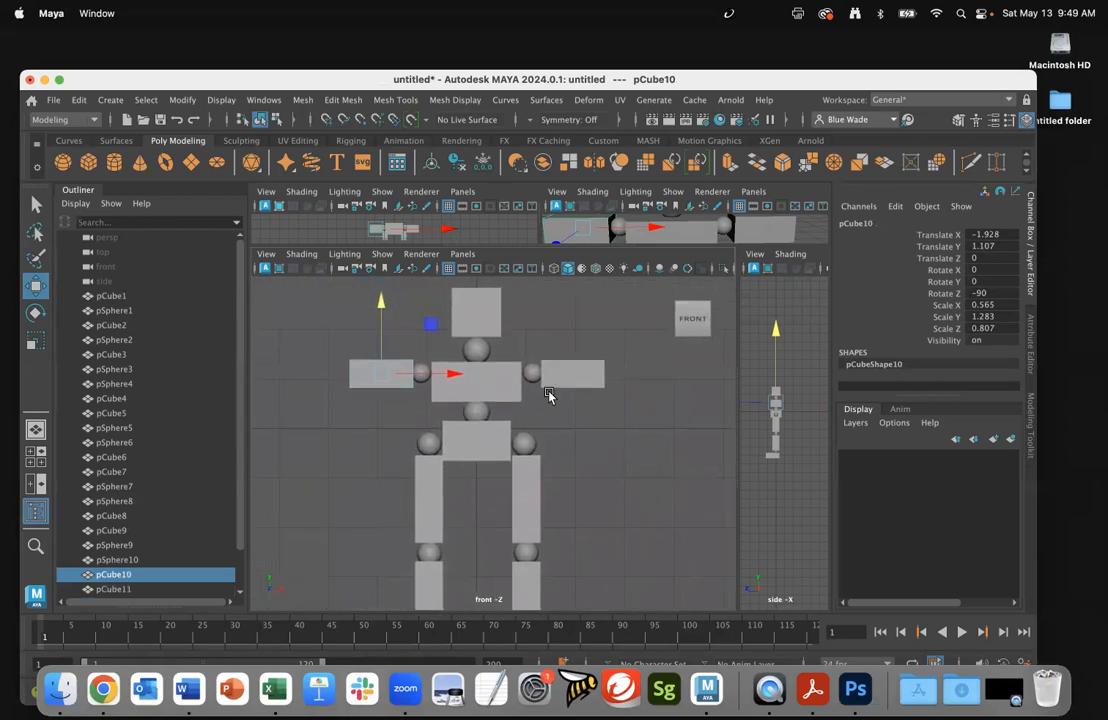
pyautogui.click(423, 380)
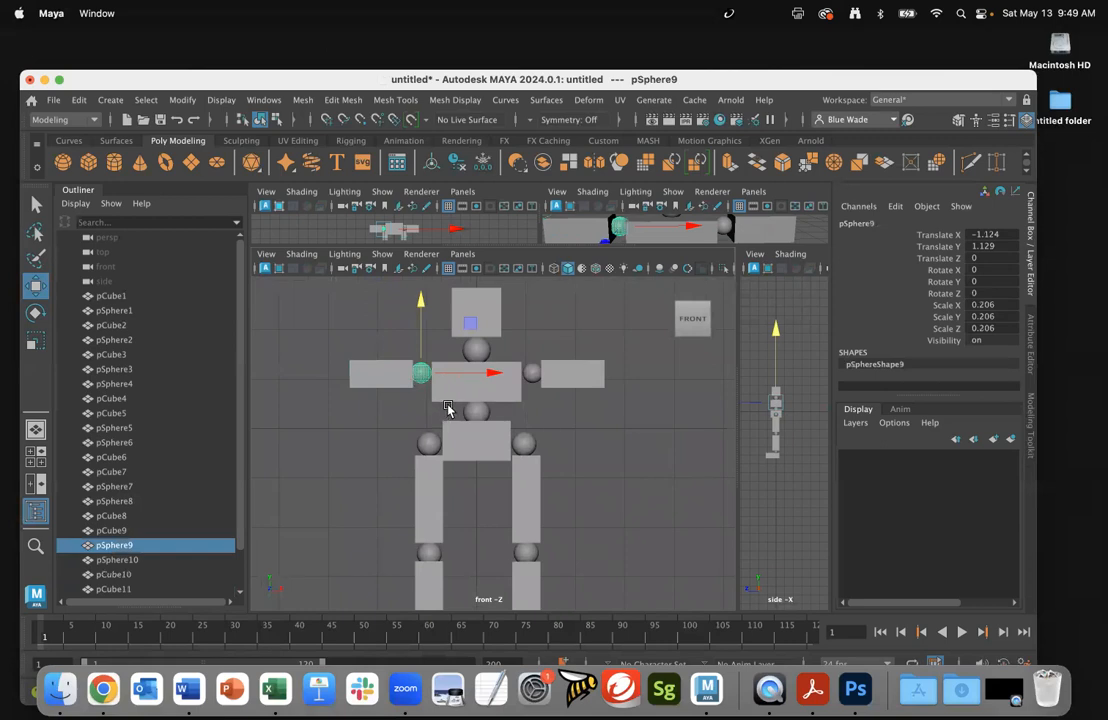
pyautogui.hotkey('ctrl', 'd')
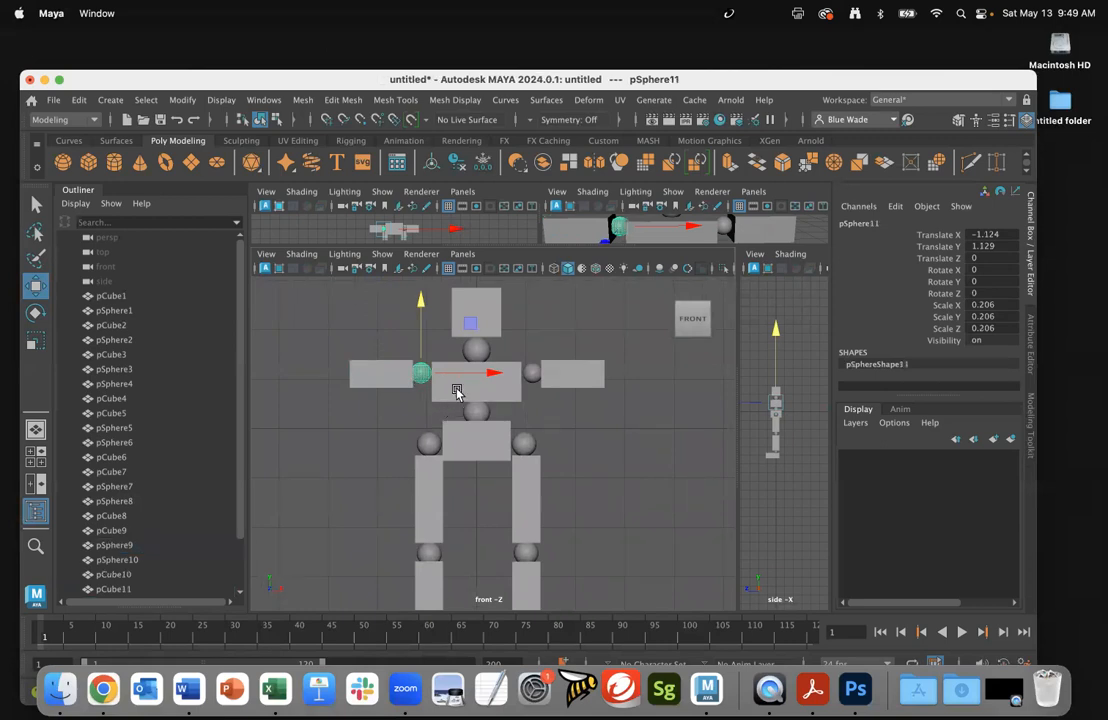
pyautogui.moveTo(494, 376); pyautogui.dragTo(413, 380)
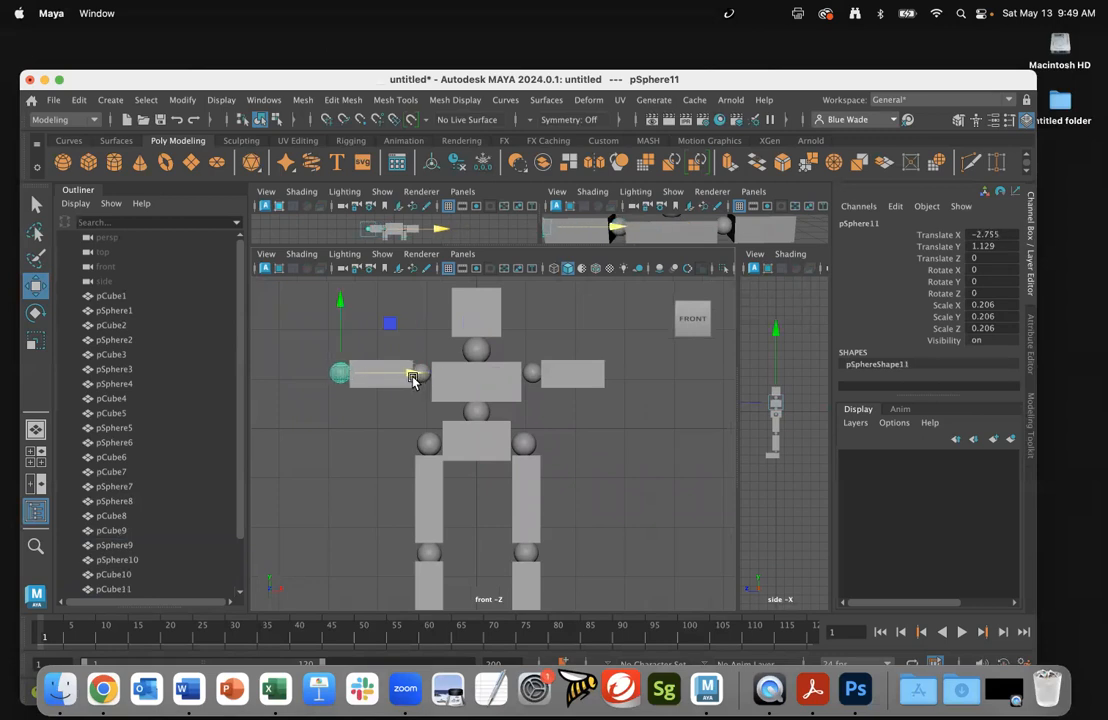
# Step: Duplicate the shoulder sphere on the positive X side and move the copy to the arm block's outer end, to about 2.77 on X
pyautogui.click(532, 376)
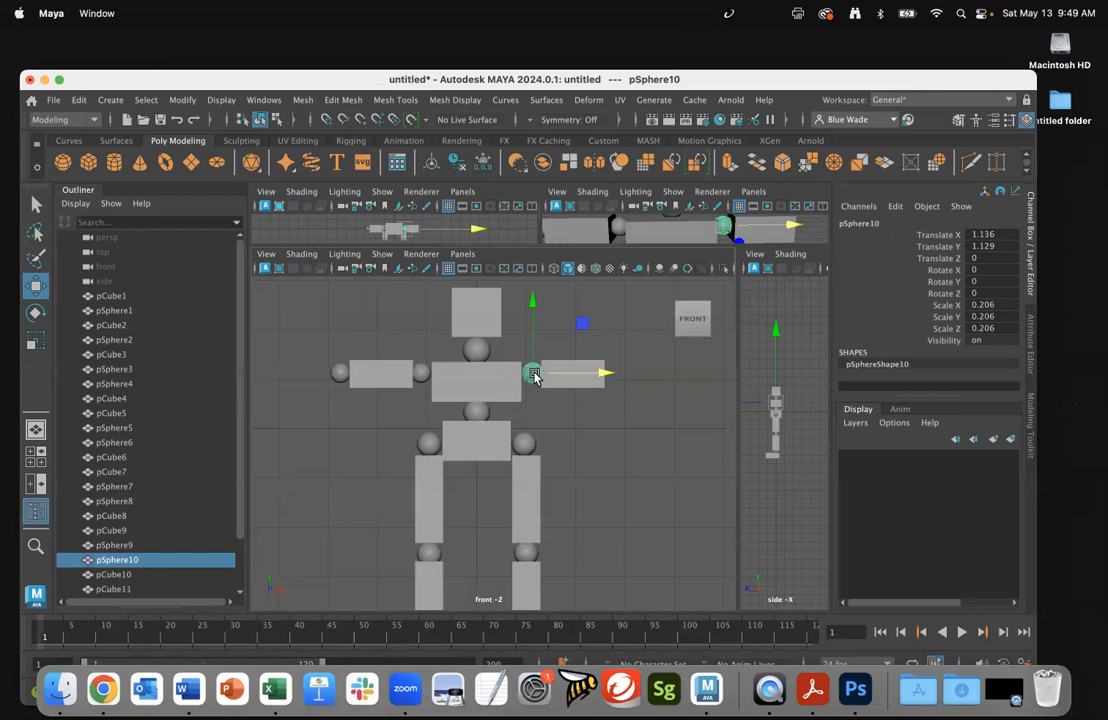
pyautogui.press('super+d')
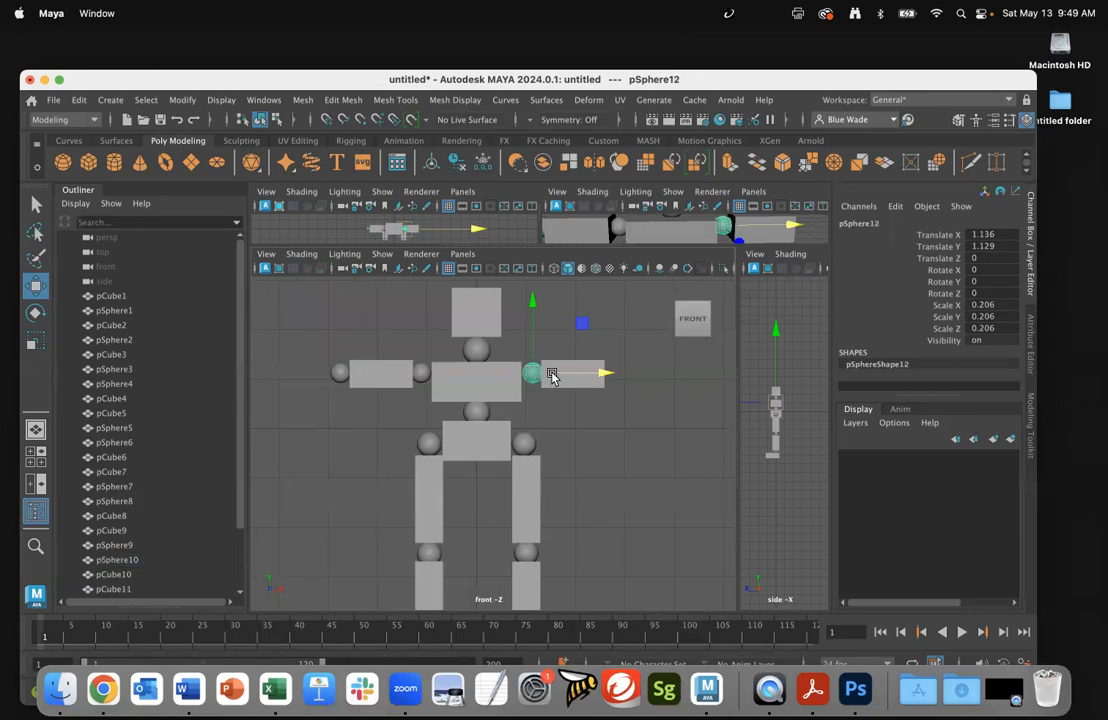
pyautogui.moveTo(597, 373); pyautogui.dragTo(679, 367)
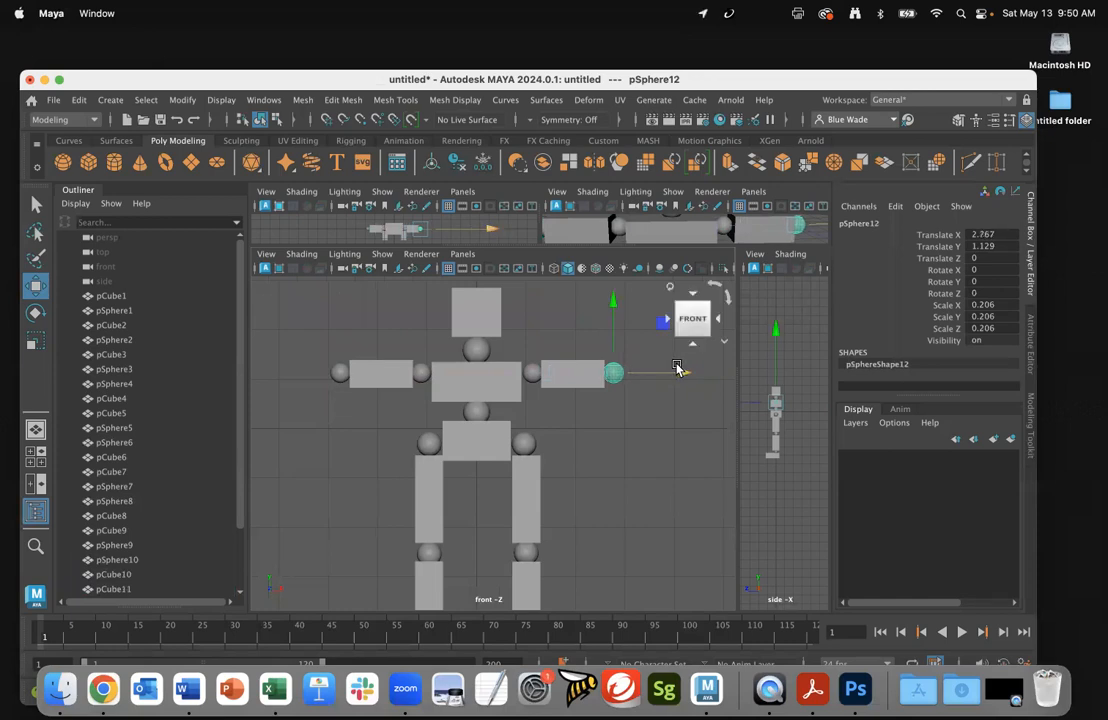
pyautogui.click(76, 101)
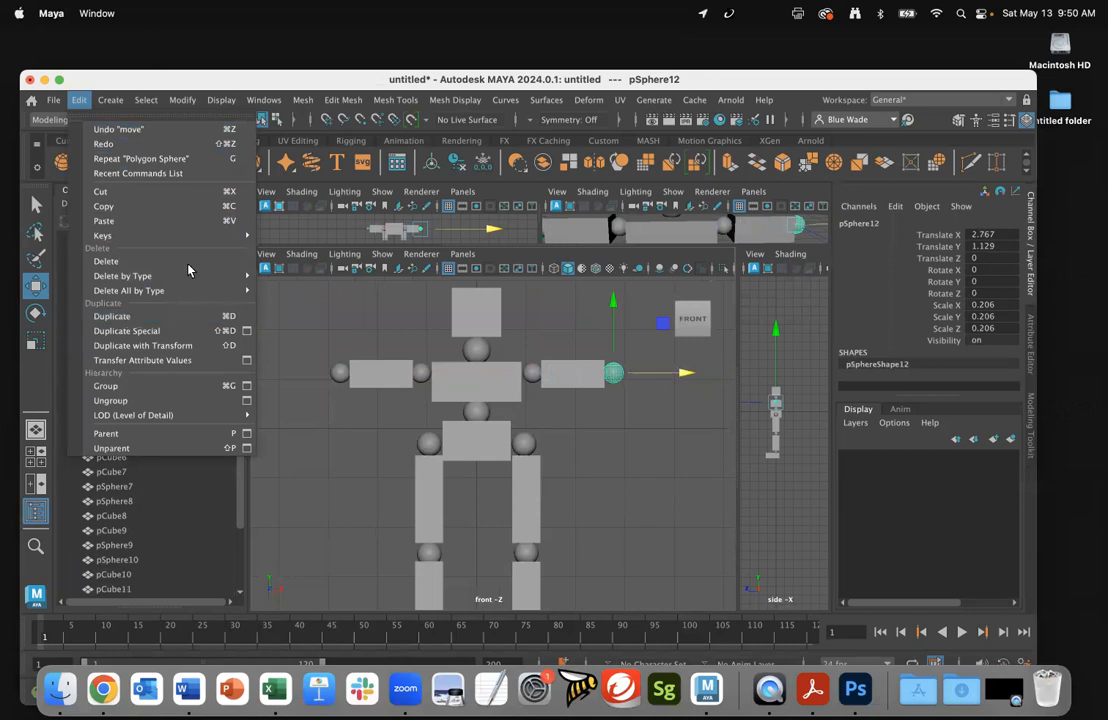
pyautogui.moveTo(110, 100)
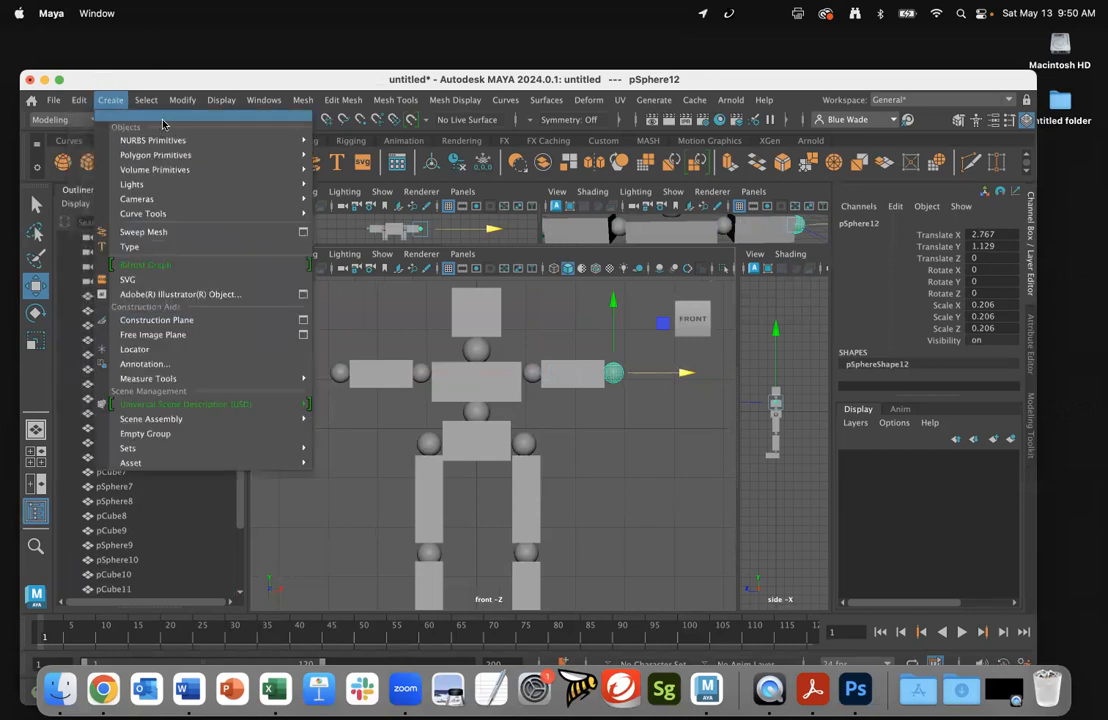
pyautogui.click(175, 74)
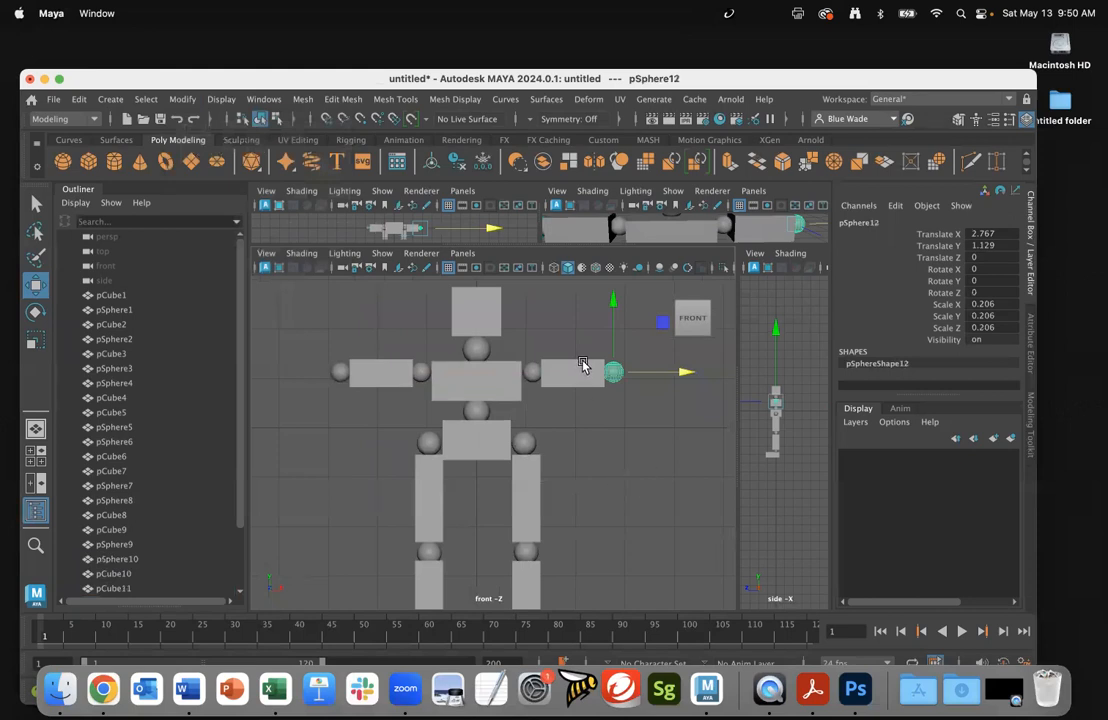
# Step: Duplicate the upper arm block on the negative X side and move the copy outside the elbow sphere, to about -3.56 on X
pyautogui.click(377, 371)
pyautogui.scroll(-3, 483, 418)
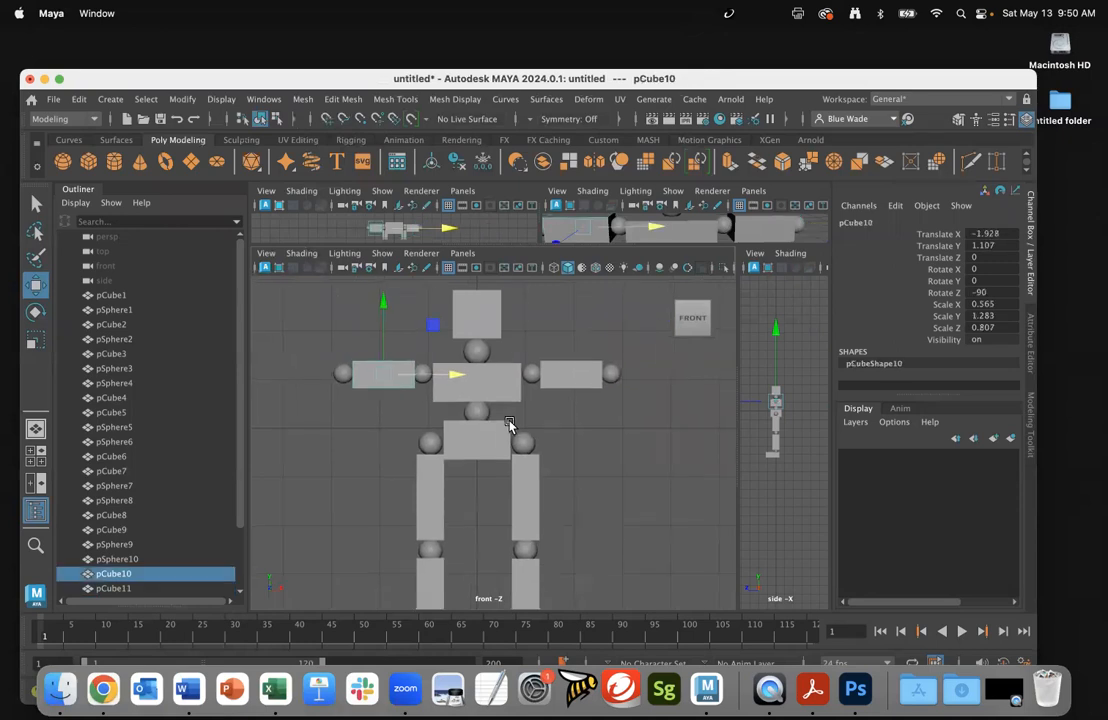
pyautogui.scroll(-1, 481, 416)
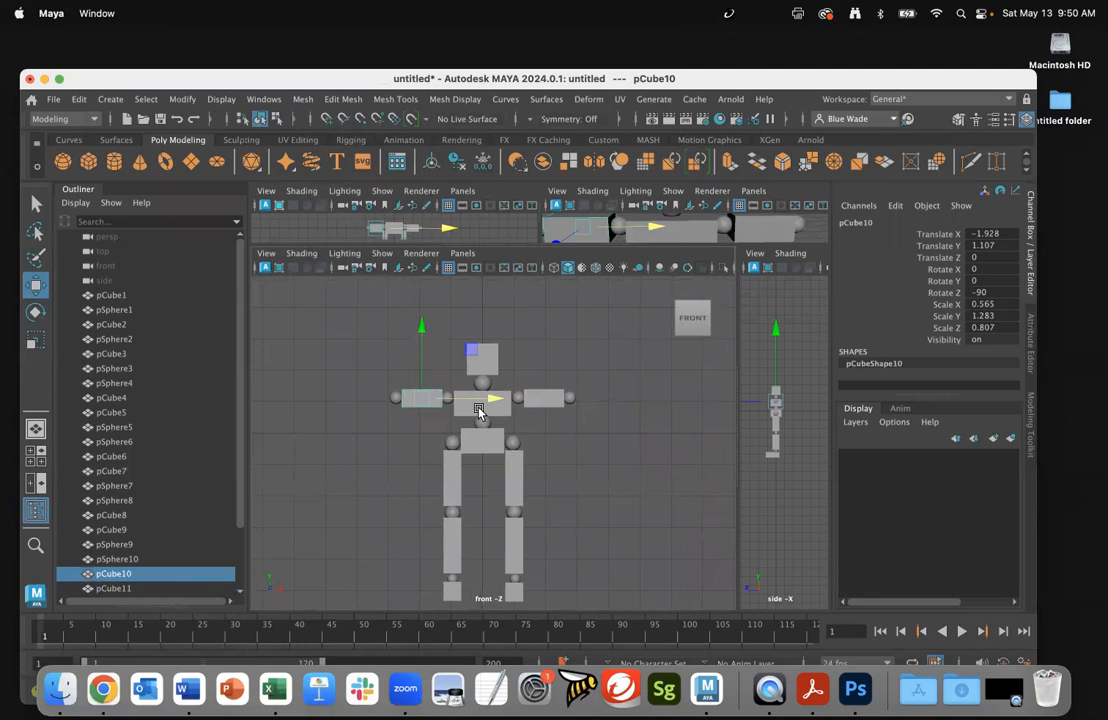
pyautogui.click(493, 399)
pyautogui.moveTo(493, 399); pyautogui.dragTo(443, 400)
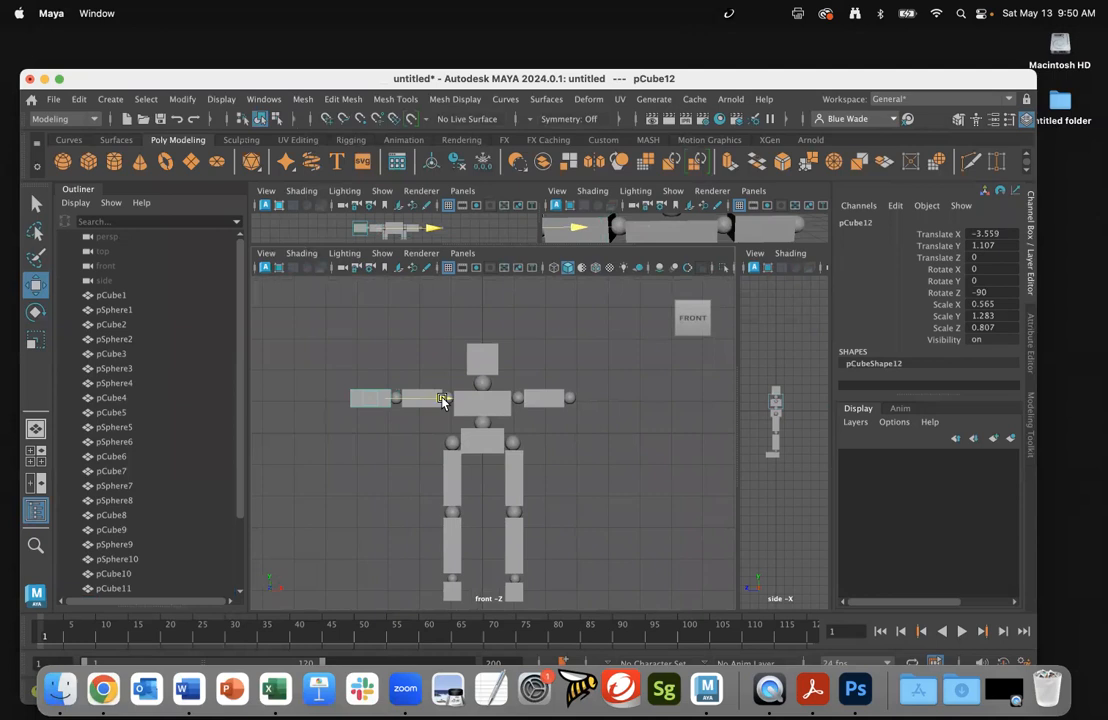
pyautogui.moveTo(442, 398); pyautogui.dragTo(443, 398)
# Step: Slim the forearm block to a scale of about 0.451 in X, 1.263 in Y and 0.644 in Z
pyautogui.press('r')
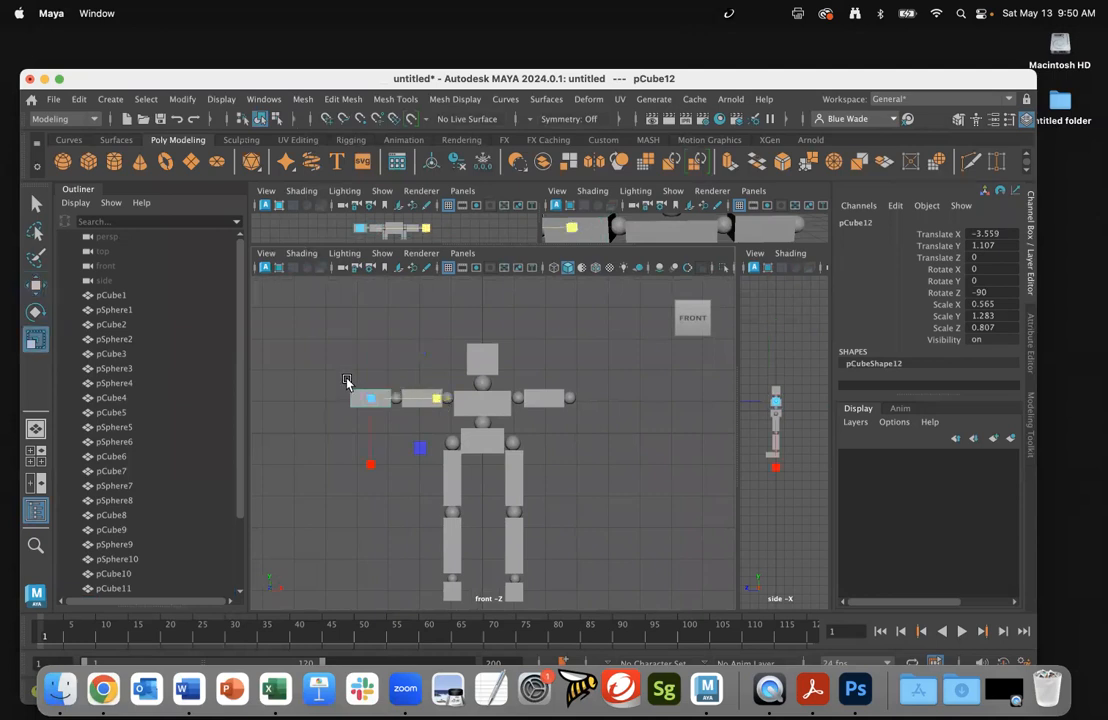
pyautogui.moveTo(369, 400); pyautogui.dragTo(418, 401)
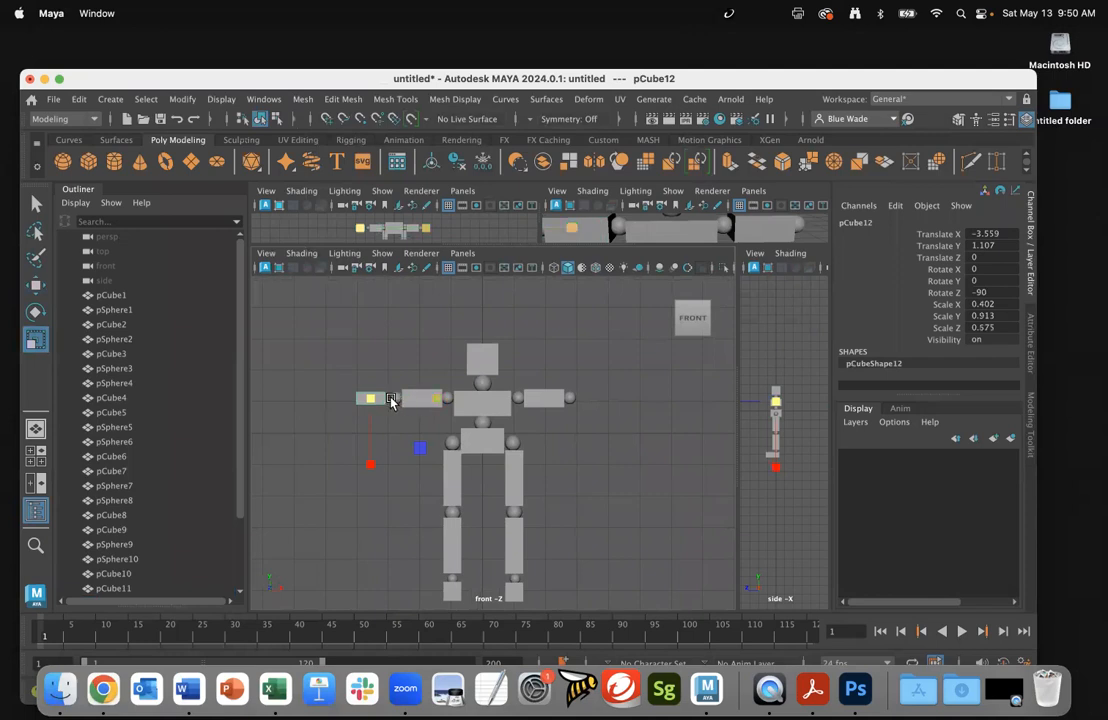
pyautogui.press('z')
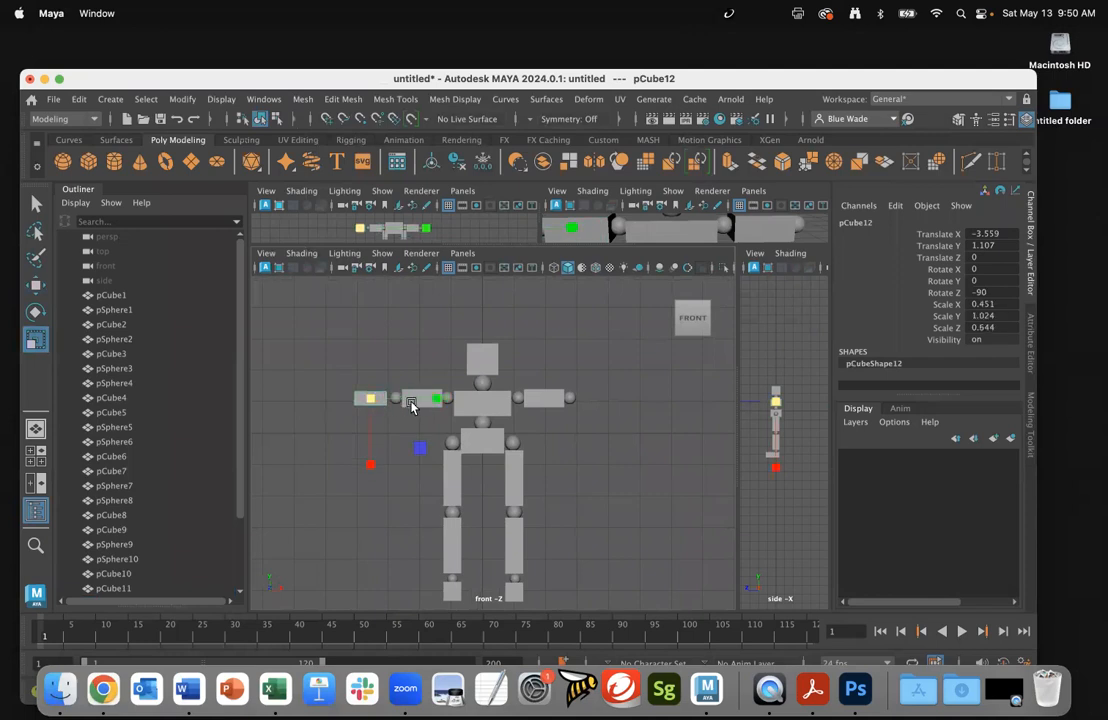
pyautogui.moveTo(434, 398); pyautogui.dragTo(448, 402)
pyautogui.press('w')
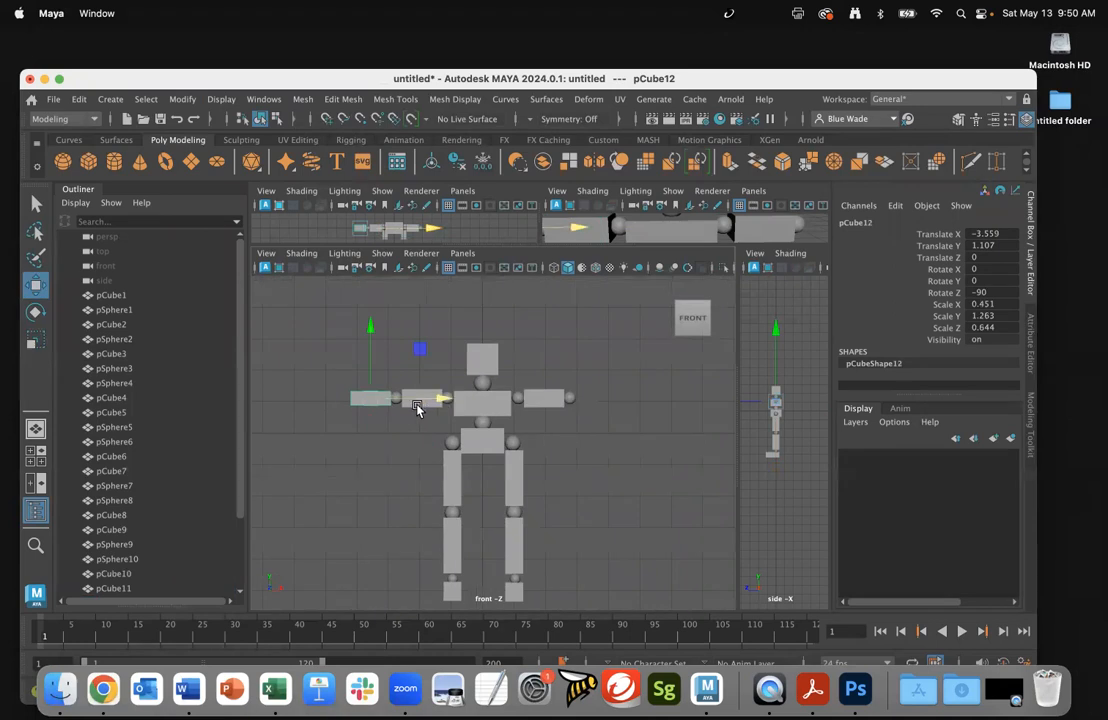
pyautogui.moveTo(442, 400); pyautogui.dragTo(442, 400)
# Step: Duplicate the slimmed forearm block to the opposite arm, outside the elbow sphere at about 3.59 on X
pyautogui.click(545, 398)
pyautogui.moveTo(619, 393); pyautogui.dragTo(670, 388)
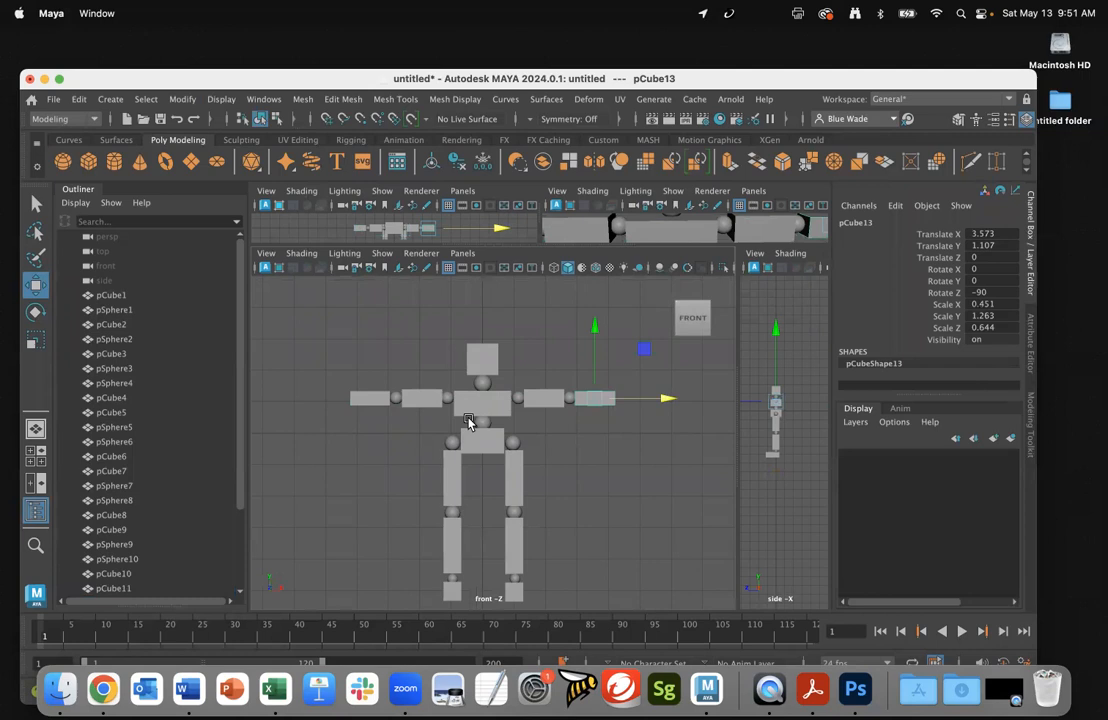
pyautogui.keyDown('alt'); pyautogui.moveTo(559, 465); pyautogui.dragTo(760, 480, button='right'); pyautogui.keyUp('alt')
pyautogui.keyDown('alt'); pyautogui.moveTo(658, 440); pyautogui.dragTo(603, 484, button='middle'); pyautogui.keyUp('alt')
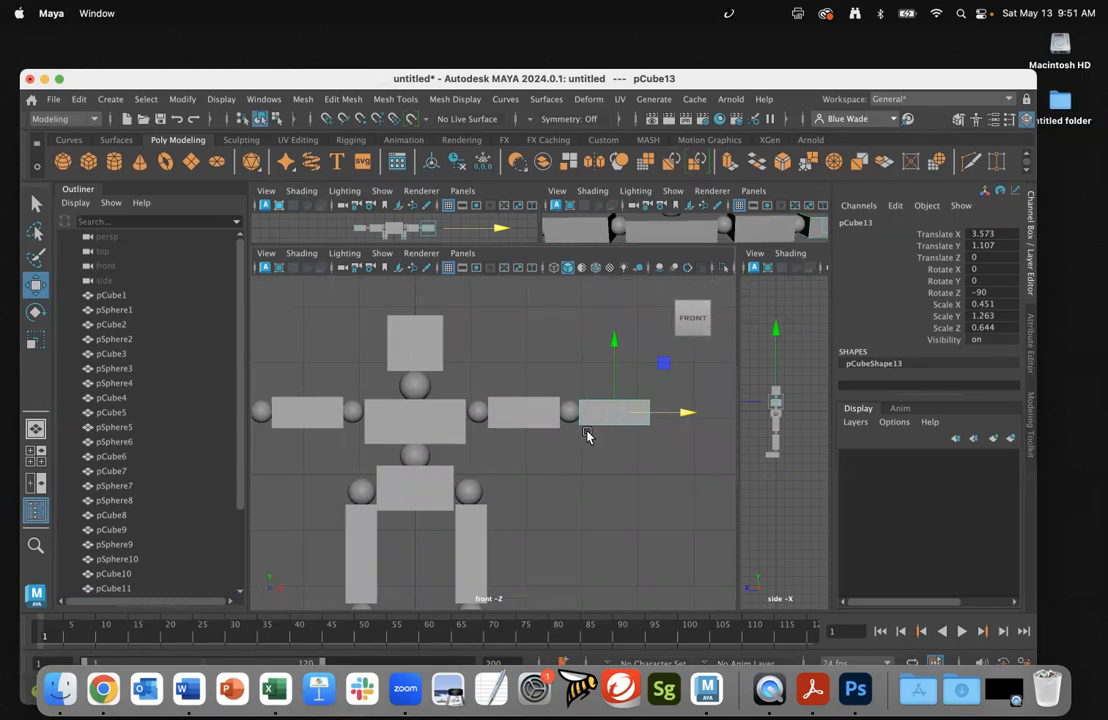
pyautogui.scroll(-5, 606, 472)
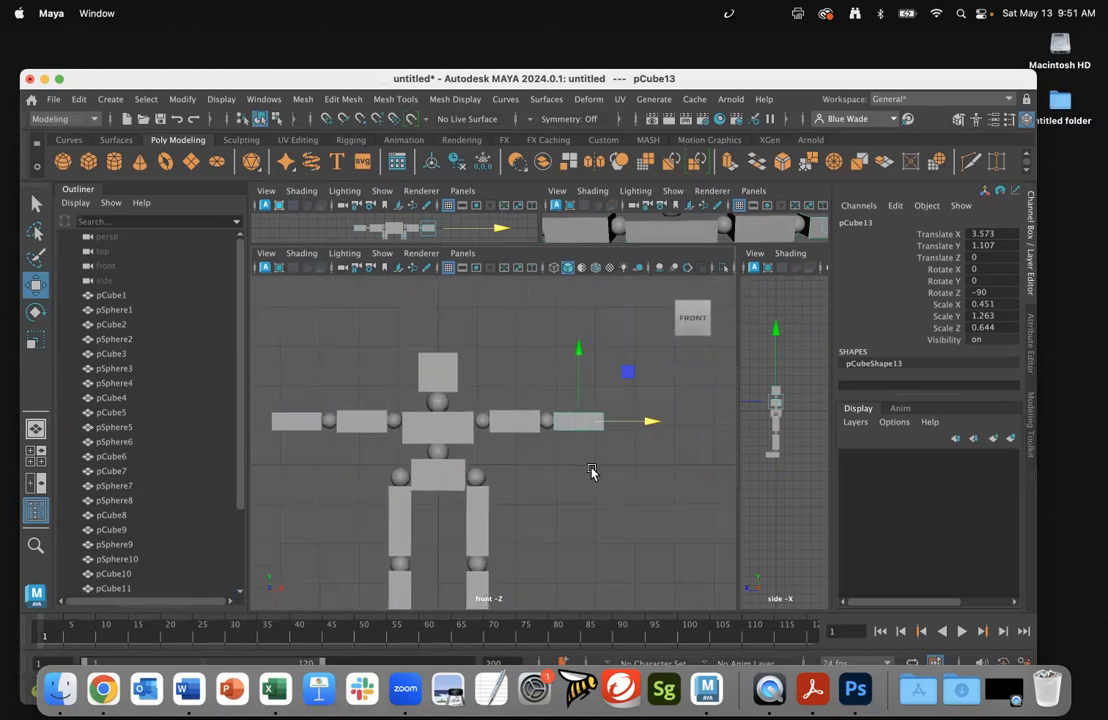
pyautogui.keyDown('alt'); pyautogui.moveTo(588, 470); pyautogui.dragTo(695, 465, button='middle'); pyautogui.keyUp('alt')
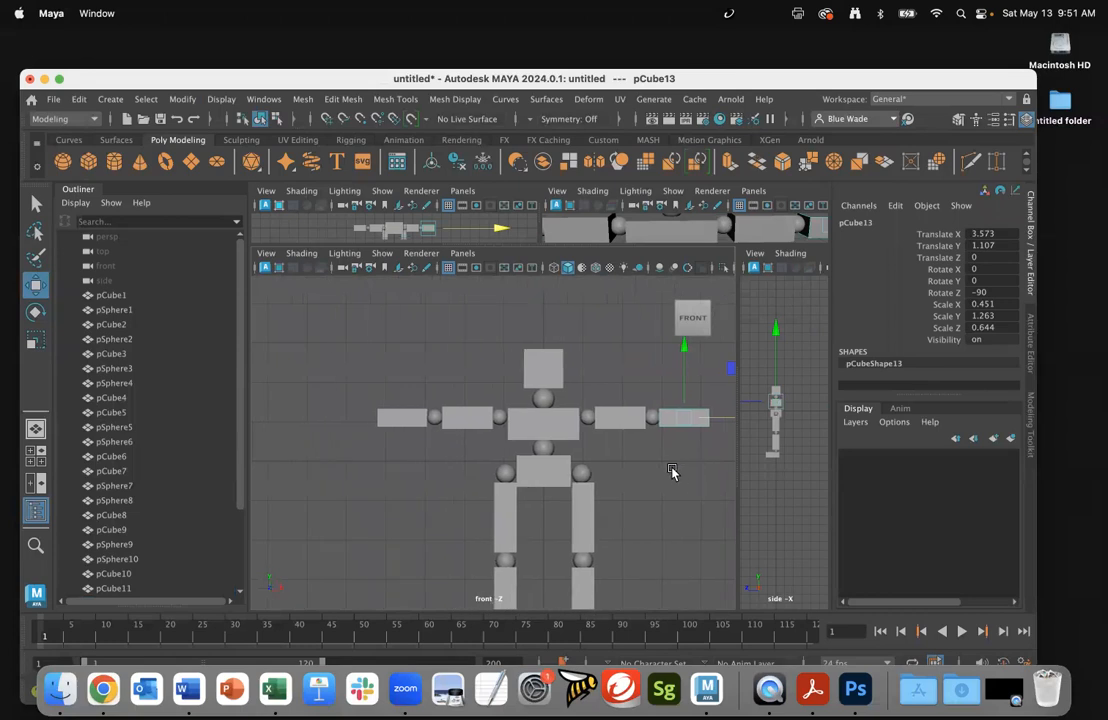
pyautogui.scroll(2, 672, 470)
pyautogui.keyDown('alt'); pyautogui.moveTo(778, 472); pyautogui.dragTo(669, 449, button='right'); pyautogui.keyUp('alt')
pyautogui.keyDown('alt'); pyautogui.moveTo(669, 448); pyautogui.dragTo(612, 442, button='middle'); pyautogui.keyUp('alt')
pyautogui.keyDown('alt'); pyautogui.moveTo(612, 442); pyautogui.dragTo(692, 418, button='right'); pyautogui.keyUp('alt')
pyautogui.moveTo(692, 414); pyautogui.dragTo(693, 413)
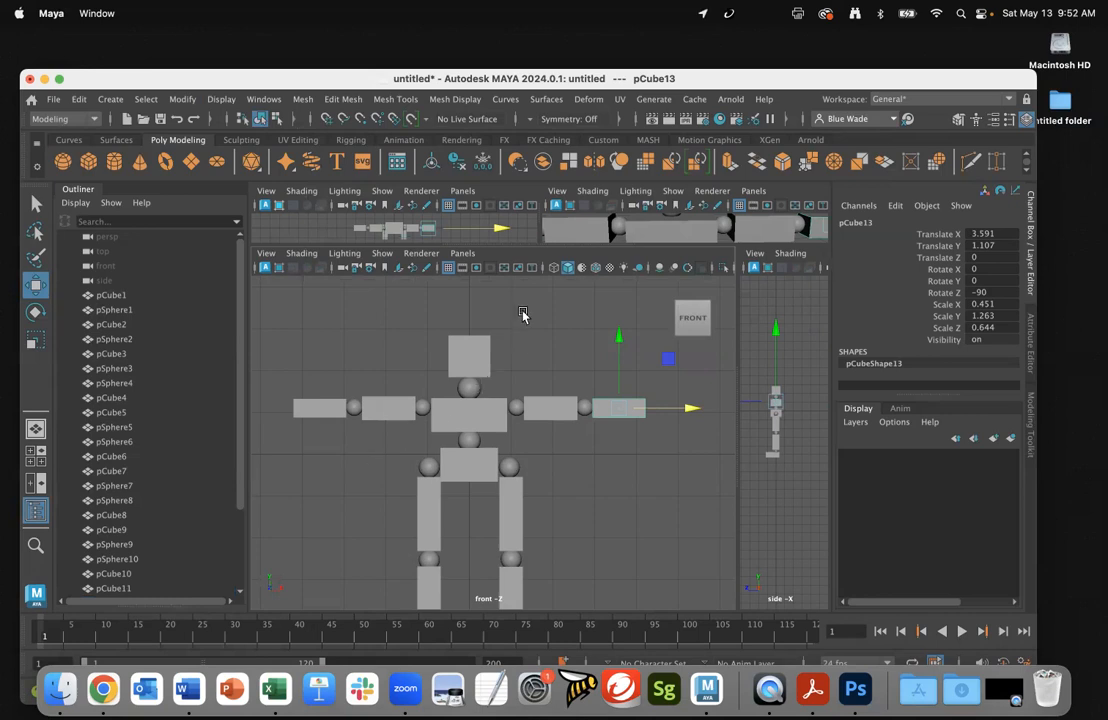
# Step: Clear the selection, even out the four viewport panes and switch to a single perspective view
pyautogui.scroll(-6, 481, 452)
pyautogui.keyDown('alt'); pyautogui.moveTo(481, 452); pyautogui.dragTo(445, 434, button='middle'); pyautogui.keyUp('alt')
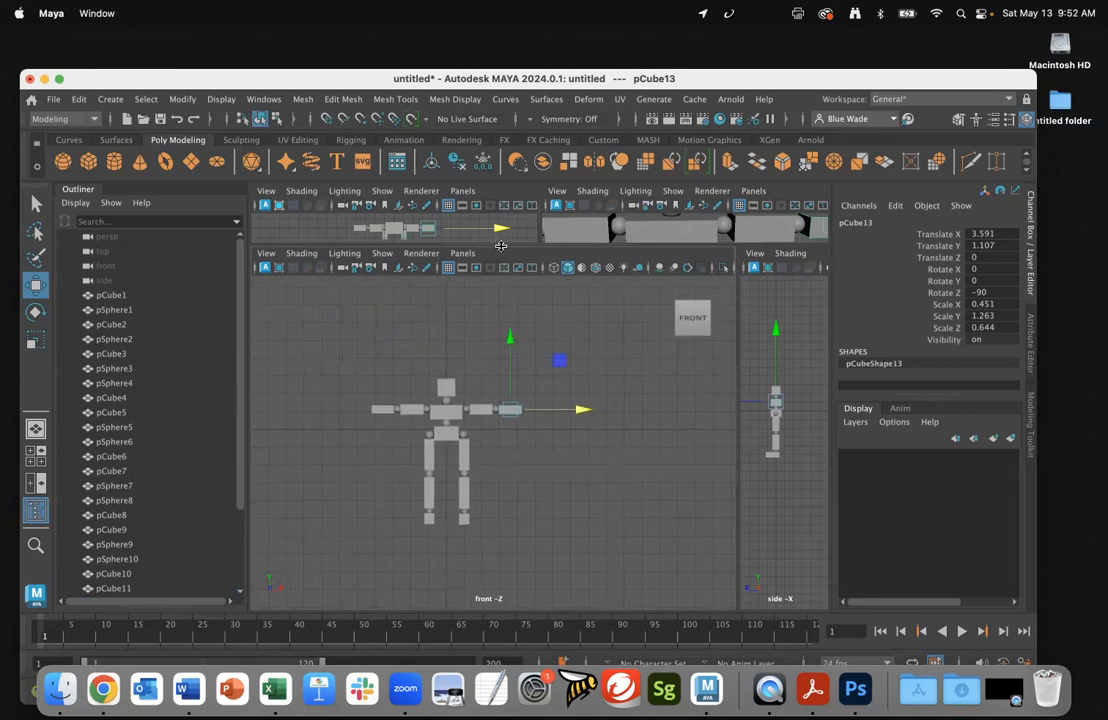
pyautogui.moveTo(501, 246); pyautogui.dragTo(476, 455)
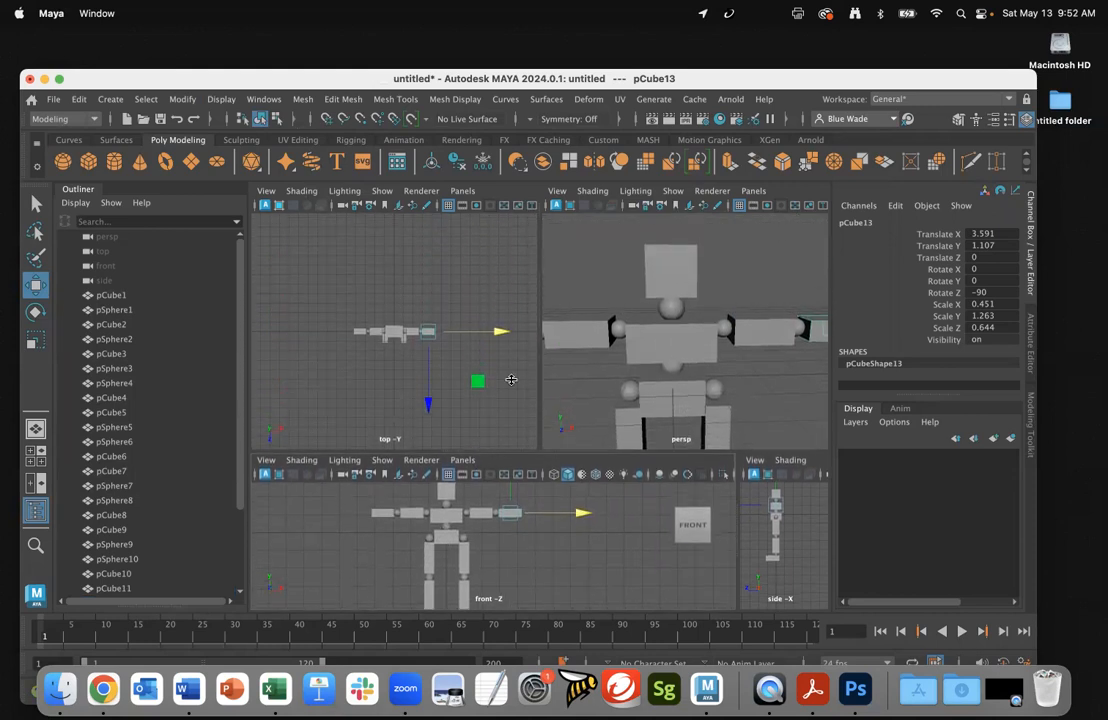
pyautogui.click(544, 270)
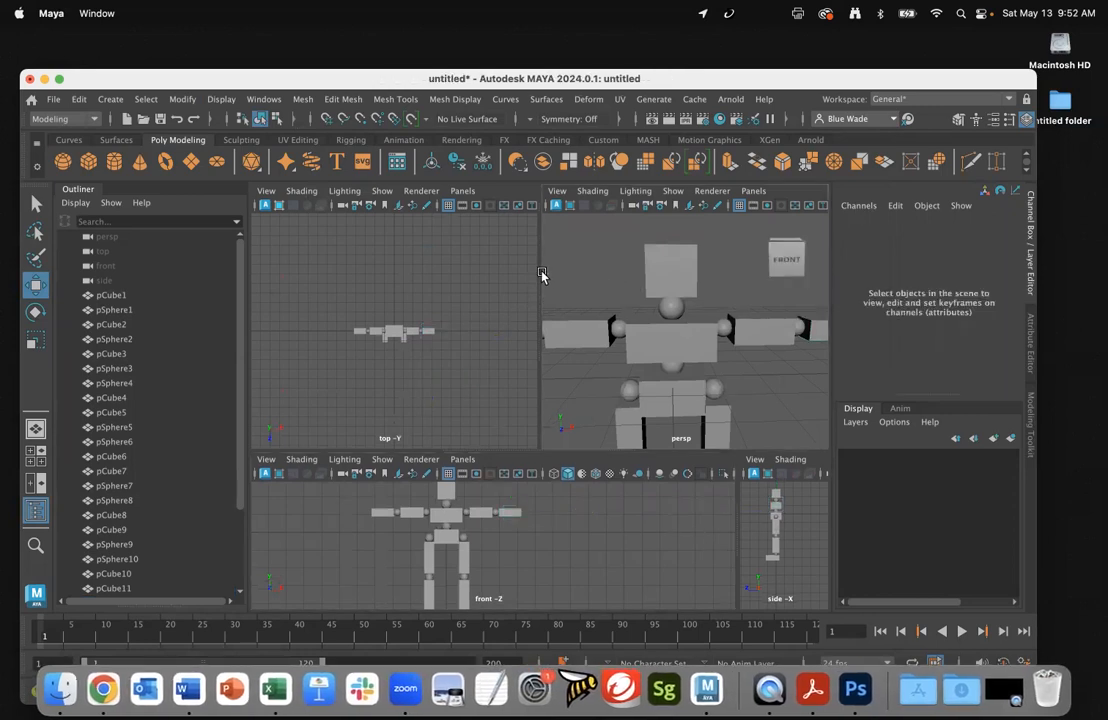
pyautogui.moveTo(540, 270); pyautogui.dragTo(740, 262)
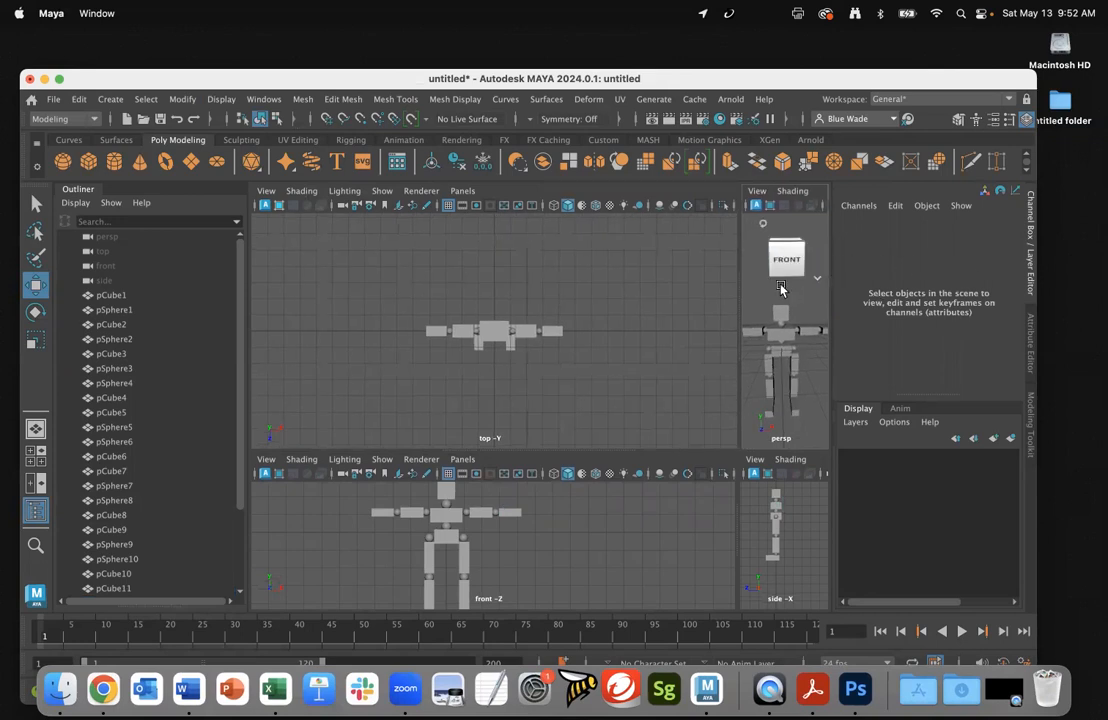
pyautogui.moveTo(740, 285); pyautogui.dragTo(548, 255)
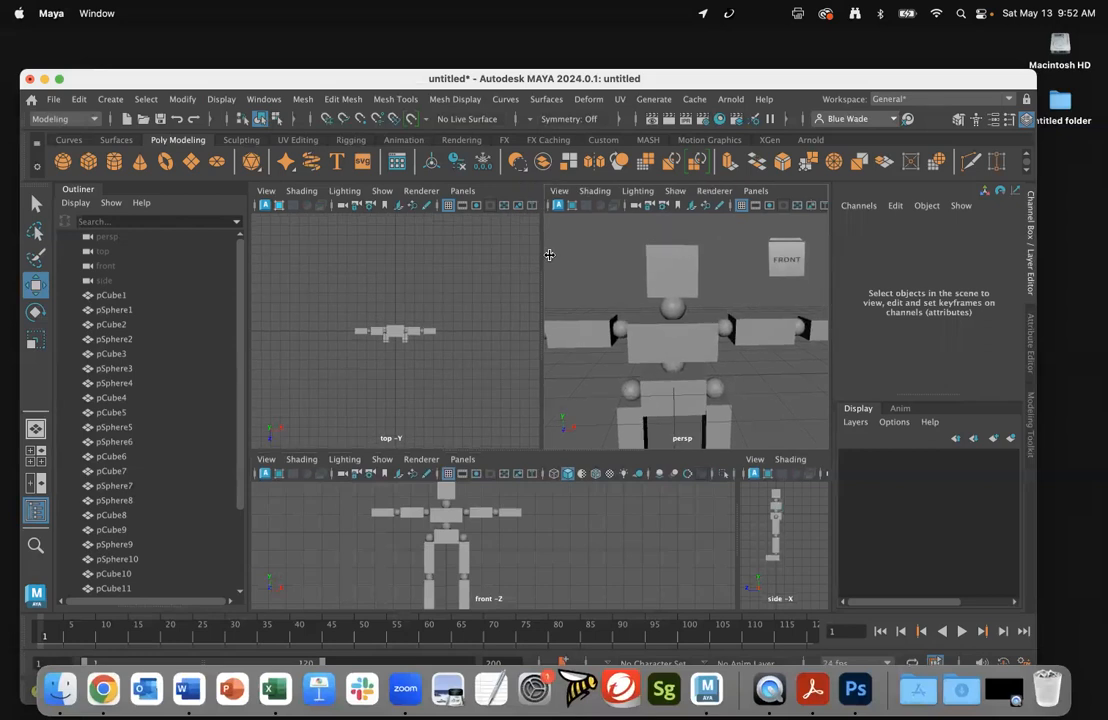
pyautogui.moveTo(740, 480); pyautogui.dragTo(545, 479)
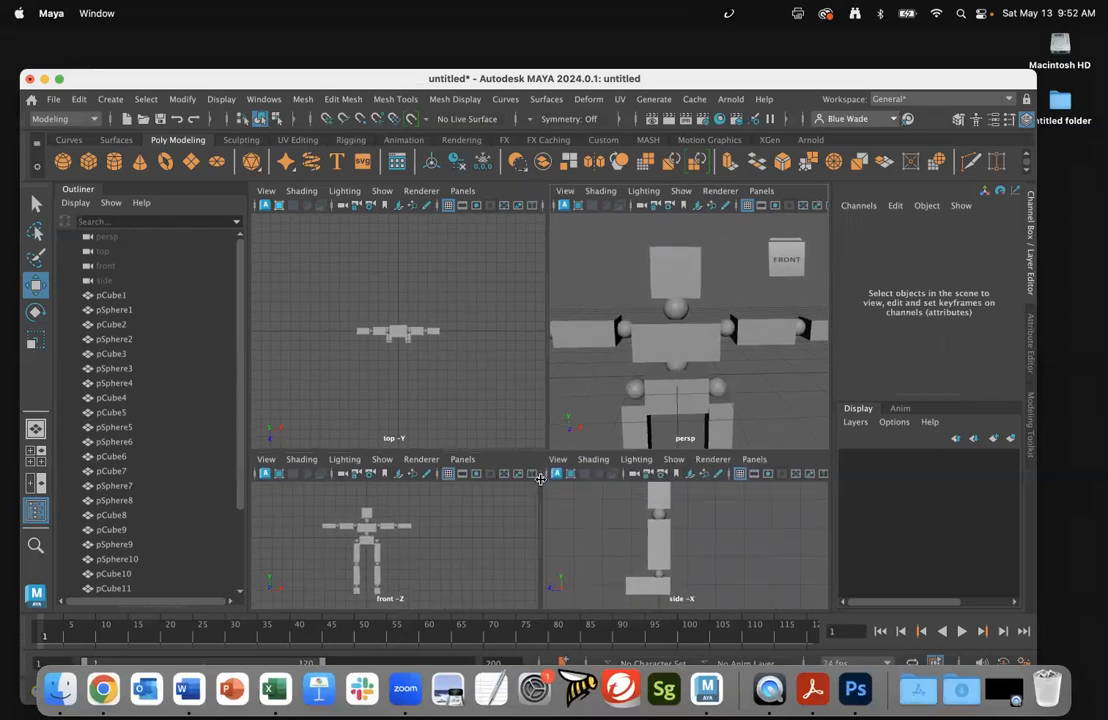
pyautogui.click(35, 428)
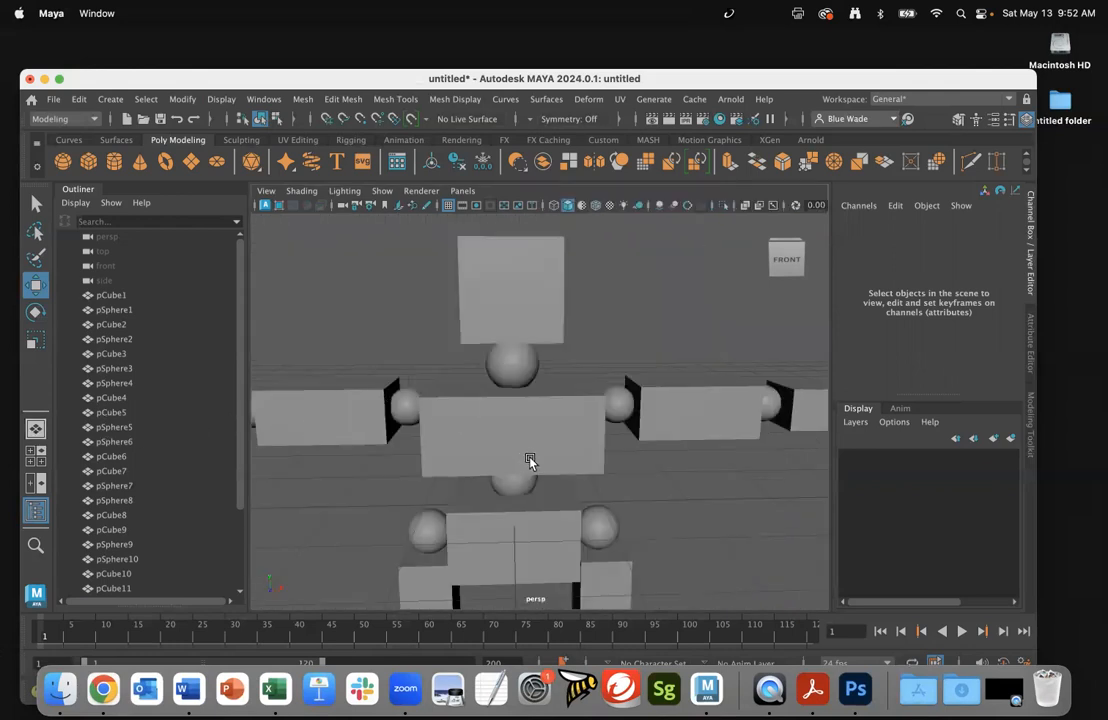
# Step: Examine the whole figure from several angles in the perspective view
pyautogui.scroll(-5, 470, 462)
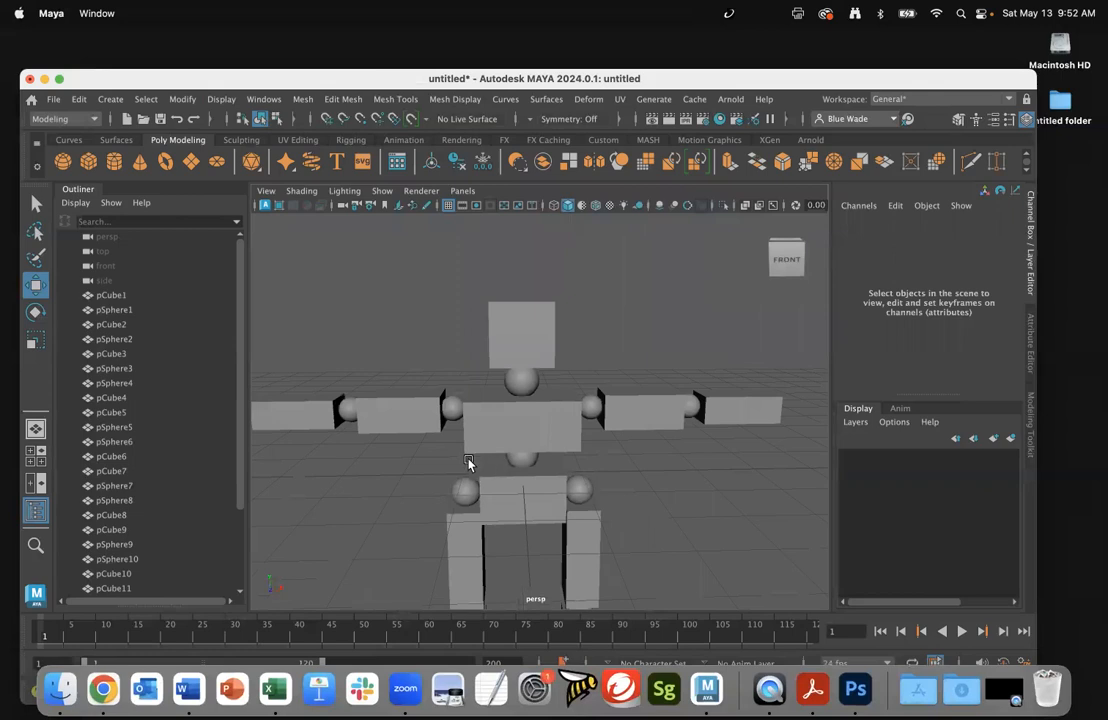
pyautogui.keyDown('alt'); pyautogui.moveTo(458, 456); pyautogui.dragTo(348, 460); pyautogui.keyUp('alt')
pyautogui.scroll(4, 363, 460)
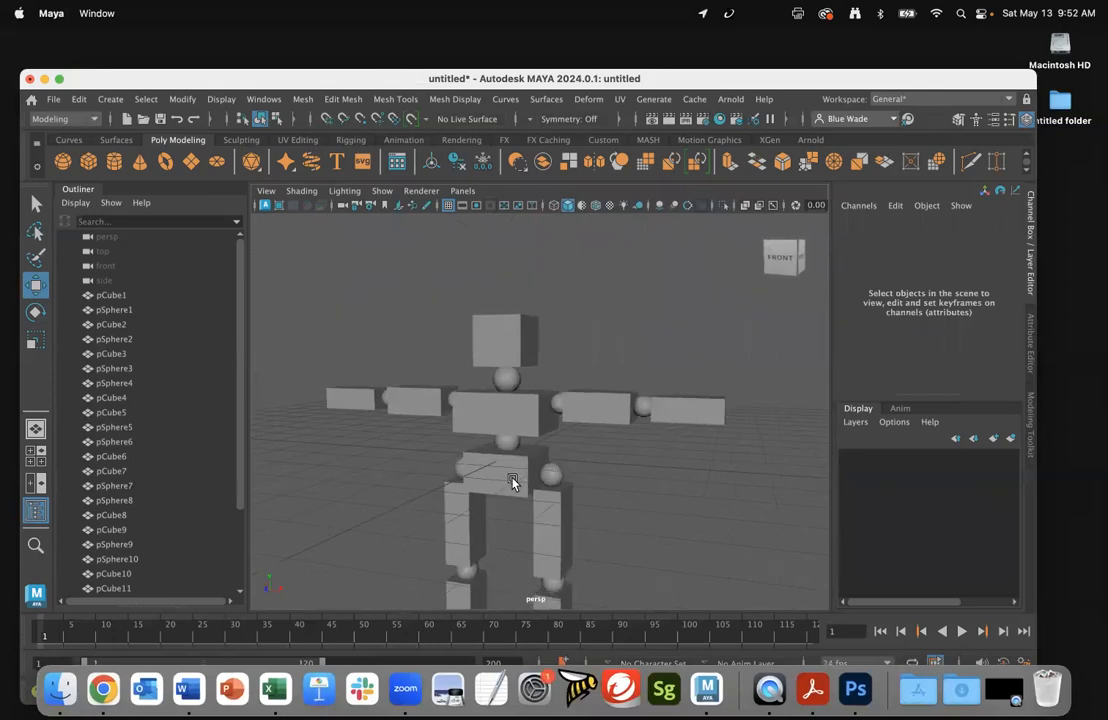
pyautogui.scroll(3, 517, 420)
pyautogui.keyDown('alt'); pyautogui.moveTo(519, 399); pyautogui.dragTo(585, 449); pyautogui.keyUp('alt')
pyautogui.scroll(-6, 560, 445)
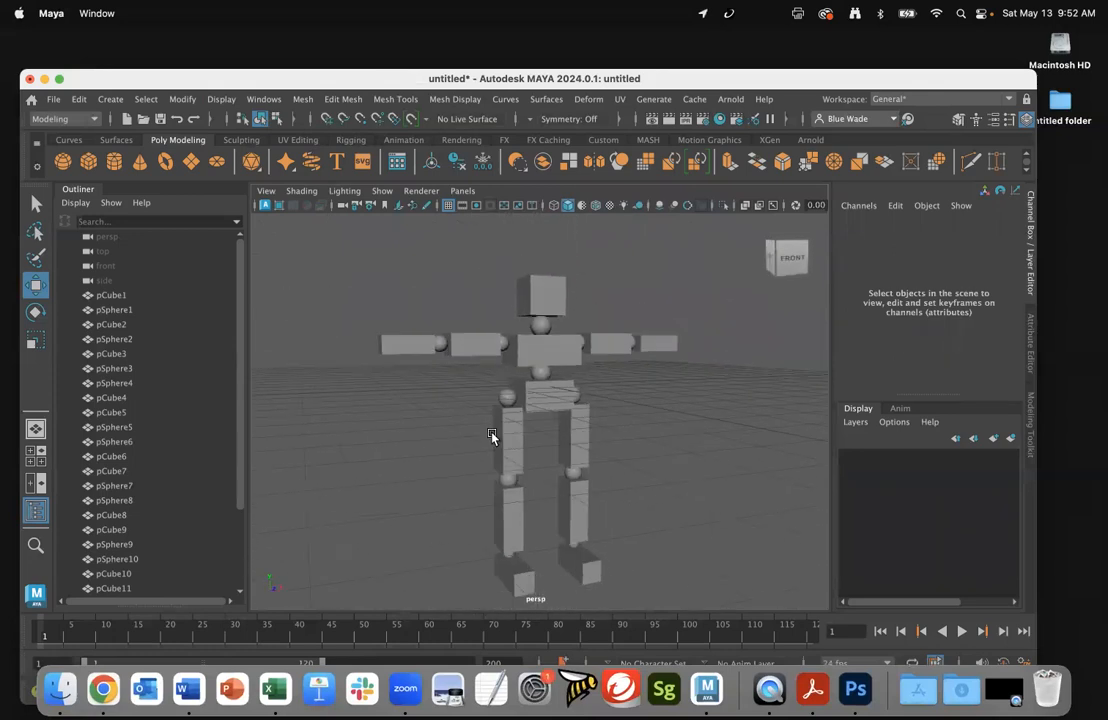
pyautogui.keyDown('alt'); pyautogui.moveTo(495, 435); pyautogui.dragTo(440, 392); pyautogui.keyUp('alt')
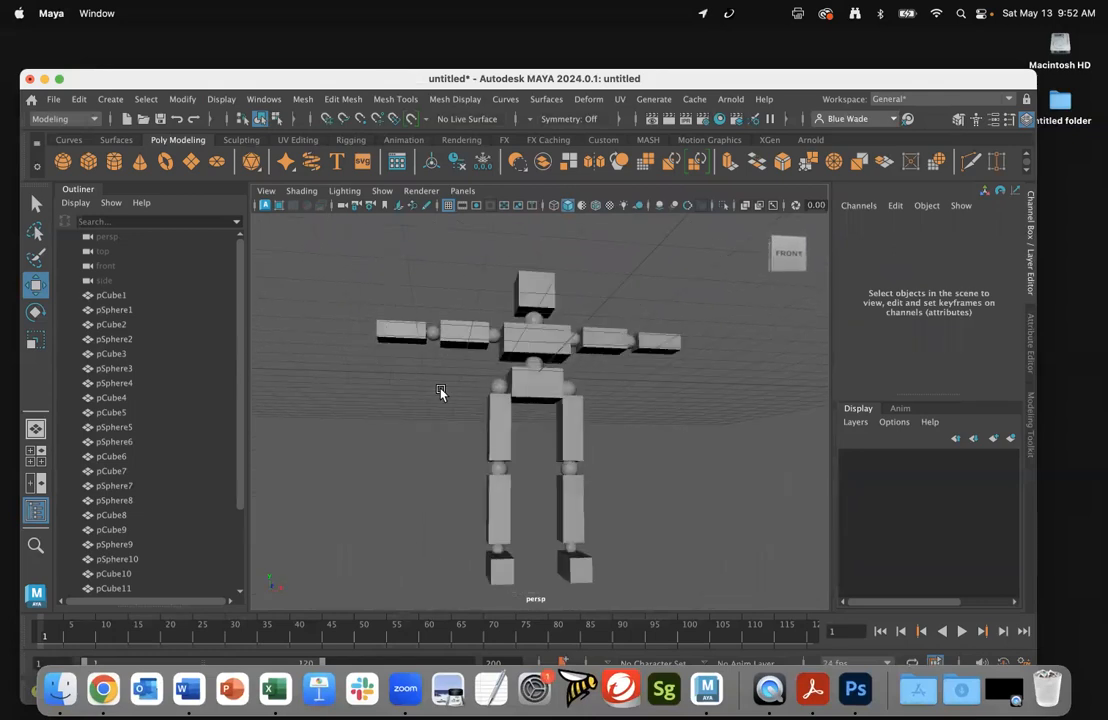